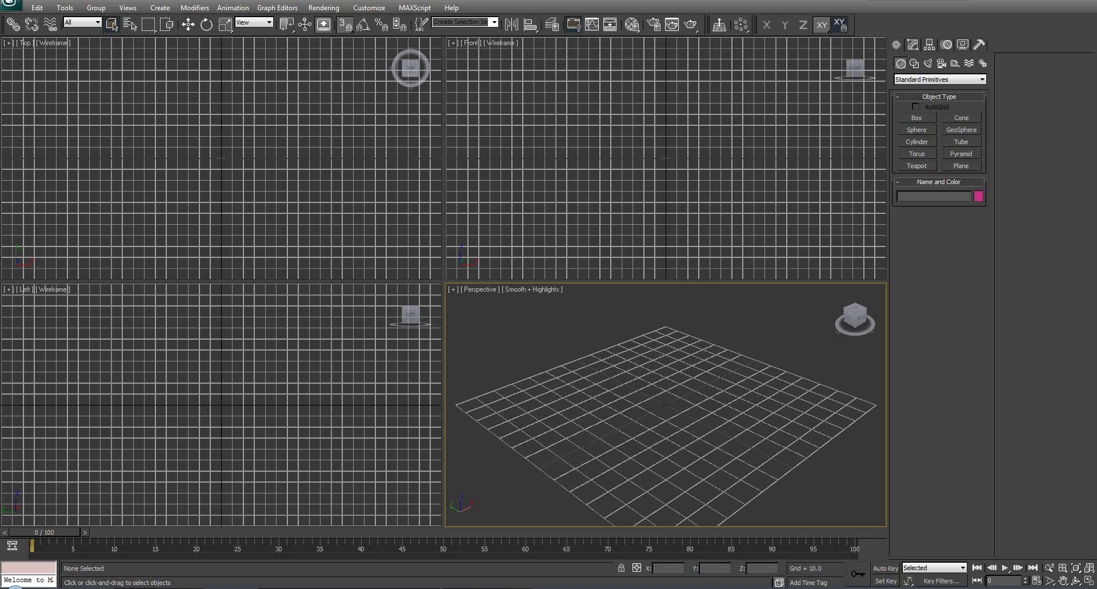
# - Set display units to US Standard Feet w/Fractional Inches, 1/32 precision, with feet as the default unit
pyautogui.click(369, 7)
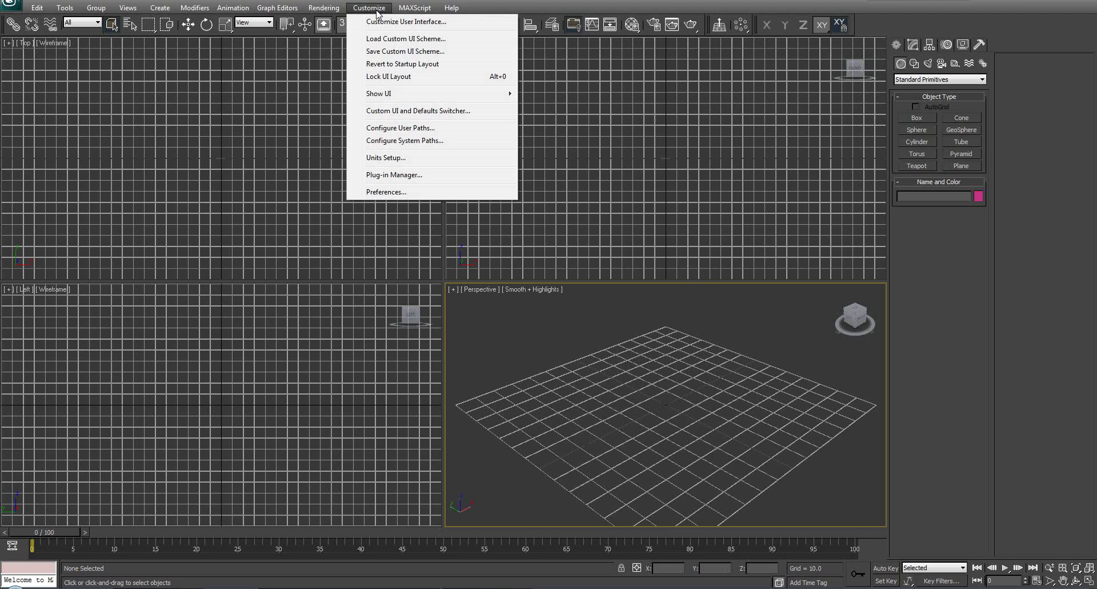
pyautogui.click(400, 161)
pyautogui.moveTo(530, 176); pyautogui.dragTo(589, 204)
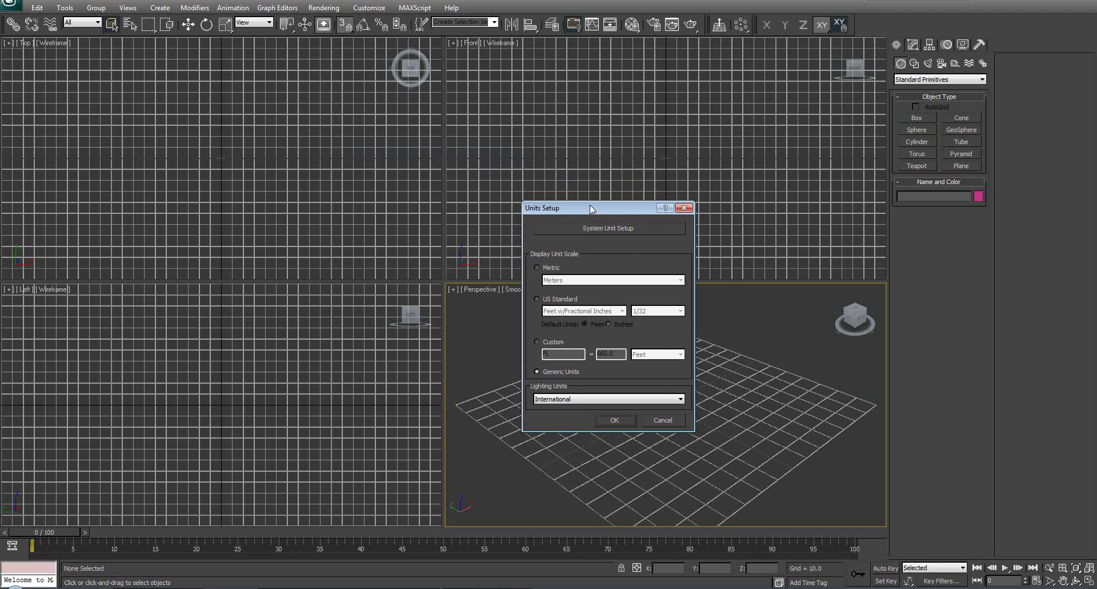
pyautogui.moveTo(585, 207); pyautogui.dragTo(578, 205)
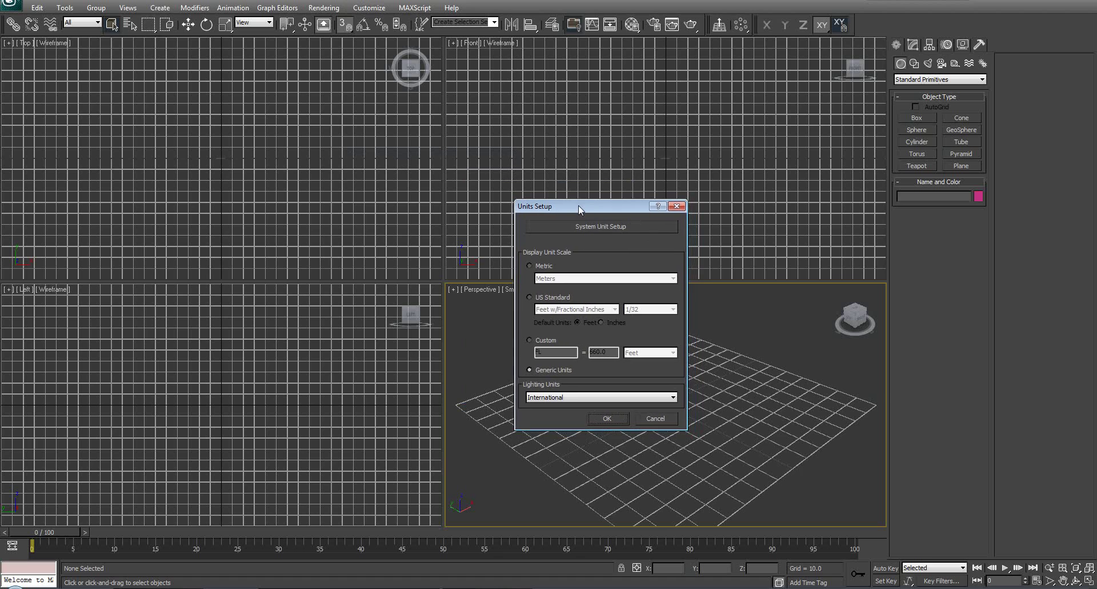
pyautogui.click(537, 299)
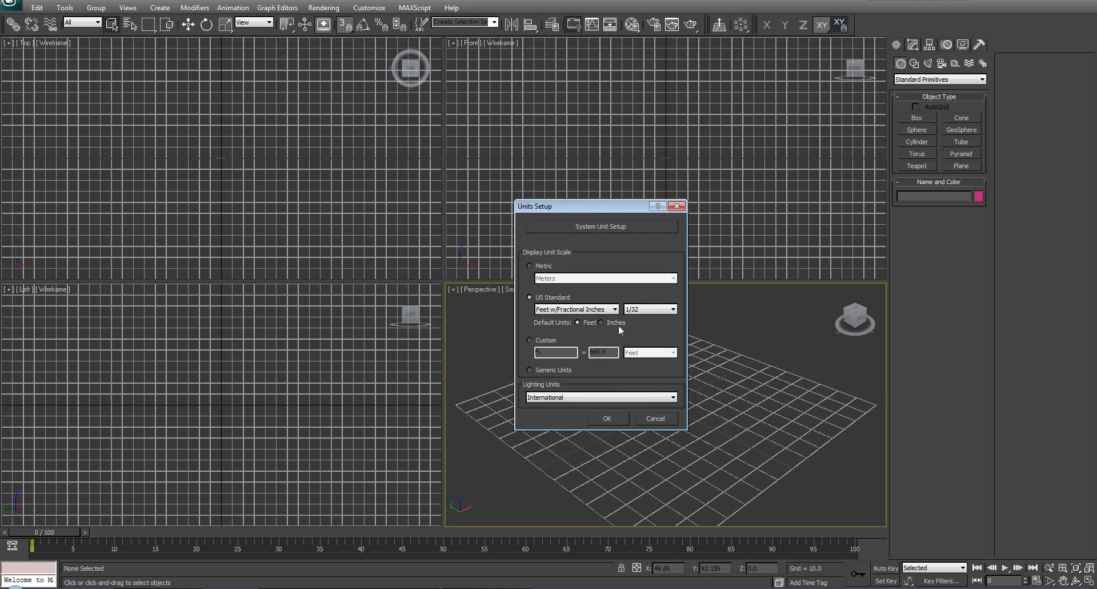
pyautogui.click(561, 310)
pyautogui.click(560, 308)
pyautogui.click(560, 308)
pyautogui.click(663, 324)
pyautogui.click(657, 310)
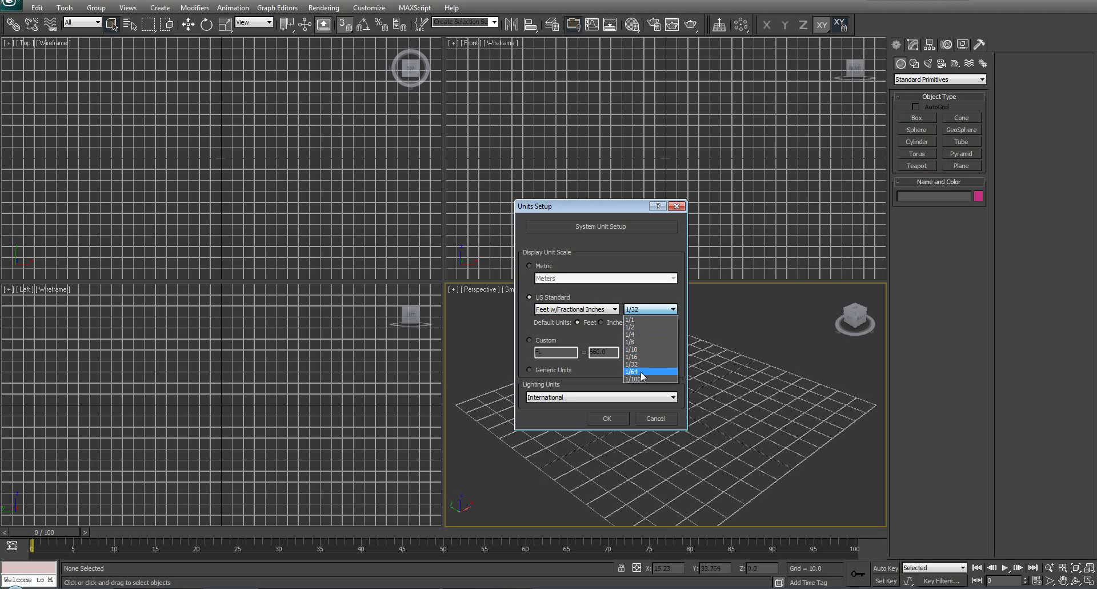
pyautogui.click(638, 365)
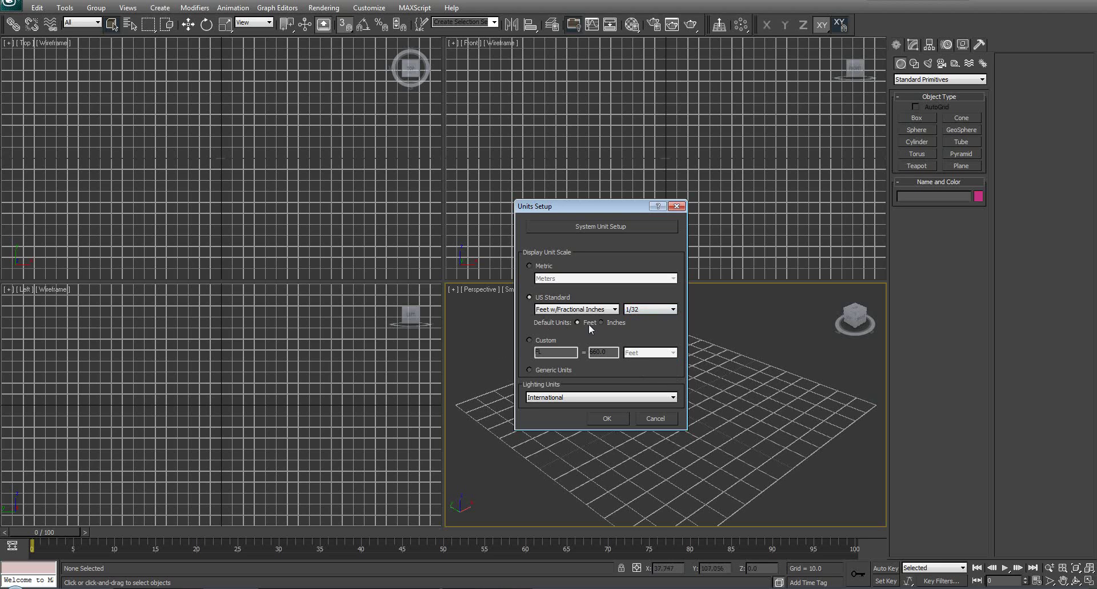
pyautogui.click(608, 419)
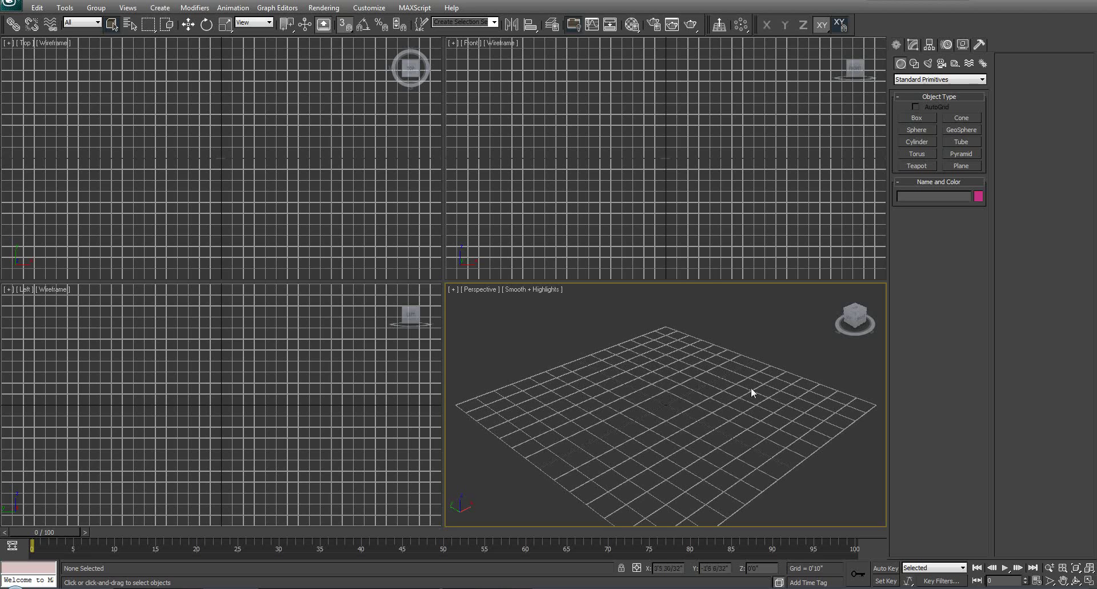
# - Draw a 5'10" by 4'2" rectangle on the ground grid in the Perspective viewport
pyautogui.click(914, 63)
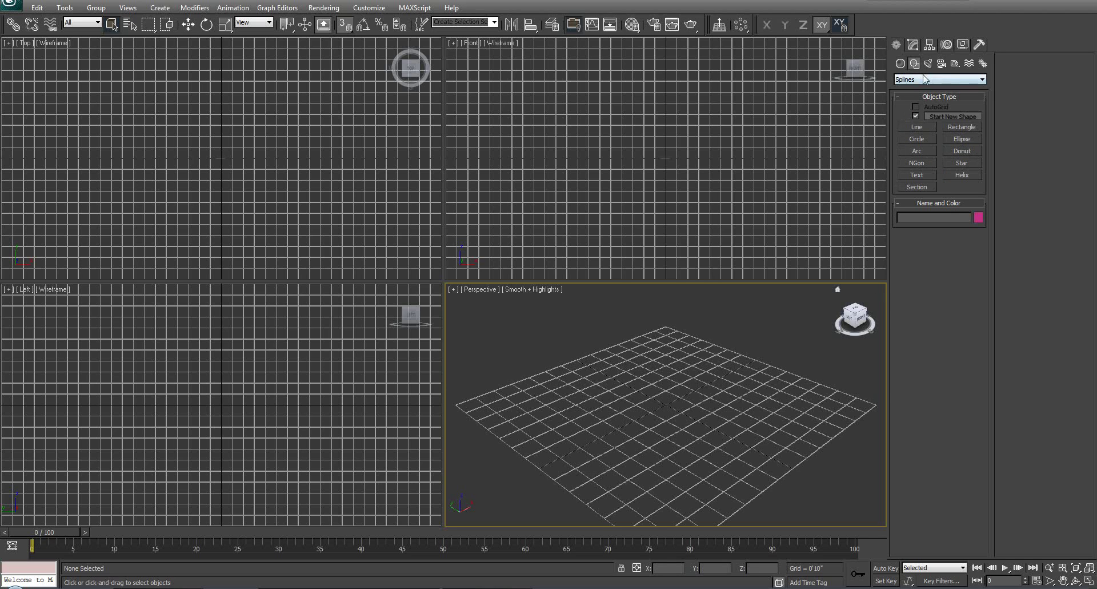
pyautogui.click(960, 128)
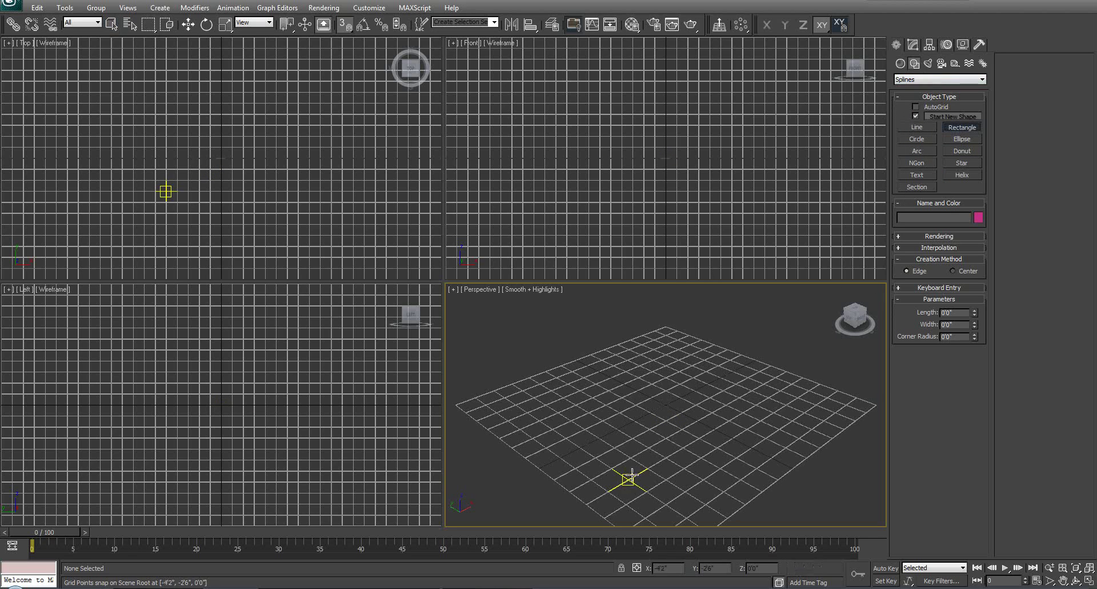
pyautogui.moveTo(640, 368); pyautogui.dragTo(657, 454)
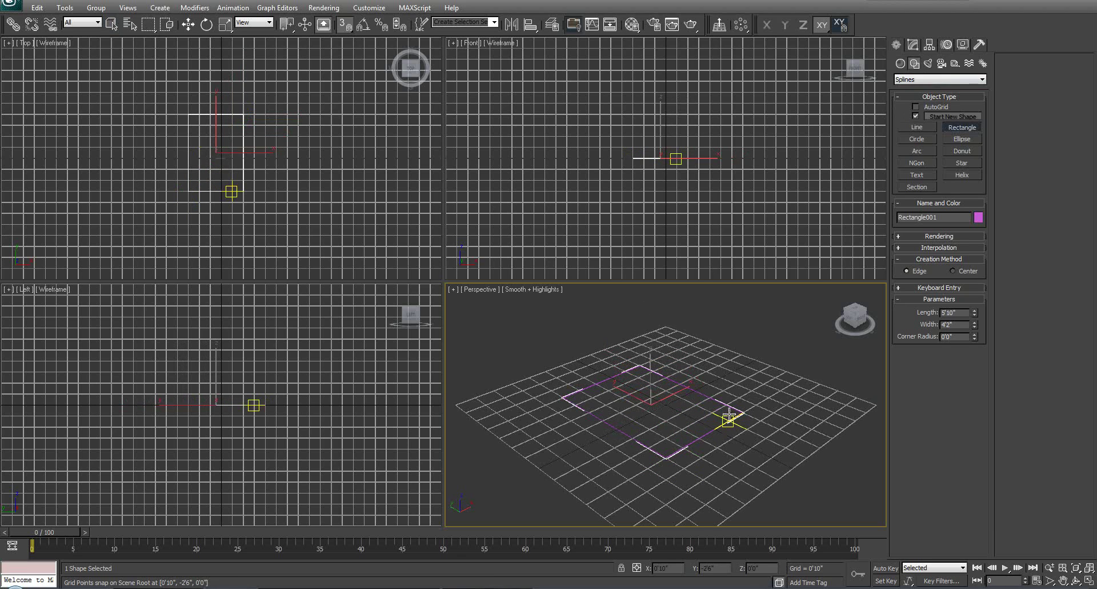
pyautogui.press('alt')
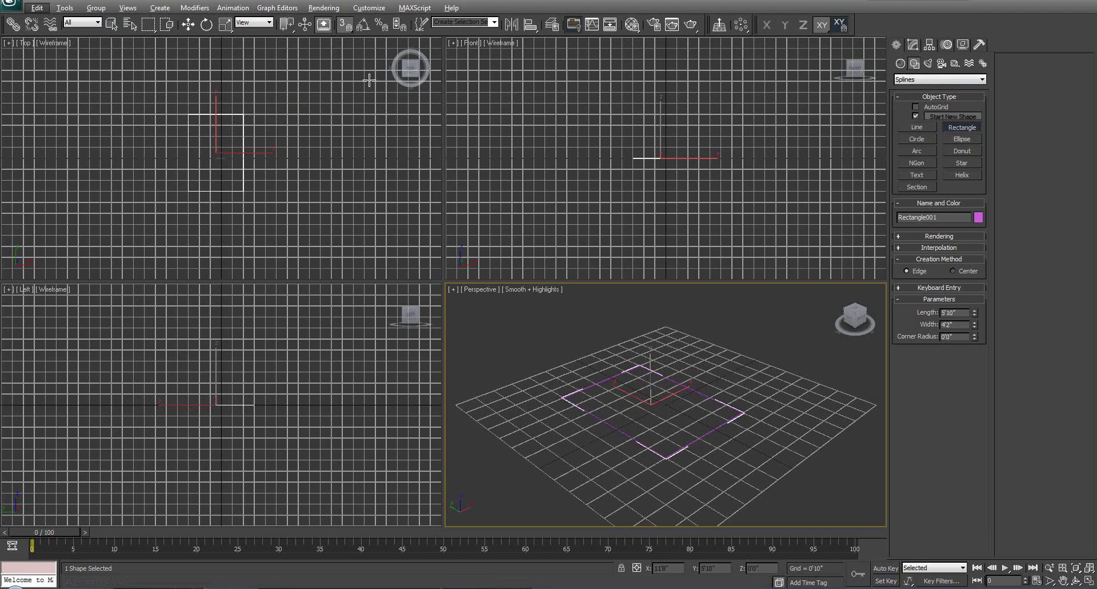
# - Turn off snapping and bring up the rectangle's Length and Width parameters in the Modify panel
pyautogui.click(345, 25)
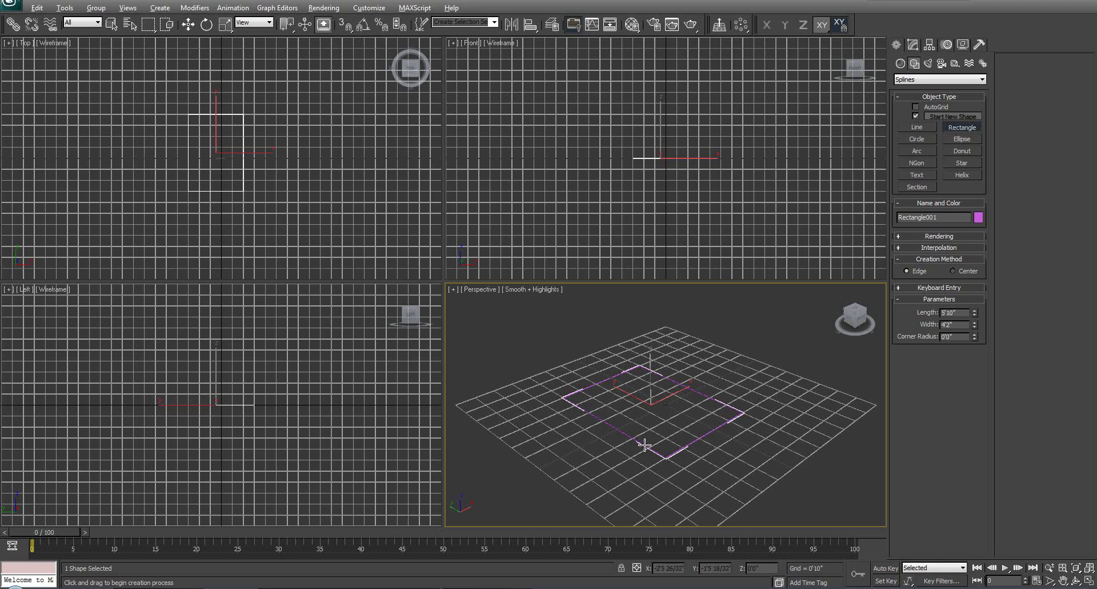
pyautogui.keyDown('alt'); pyautogui.moveTo(646, 444); pyautogui.dragTo(606, 447, button='middle'); pyautogui.keyUp('alt')
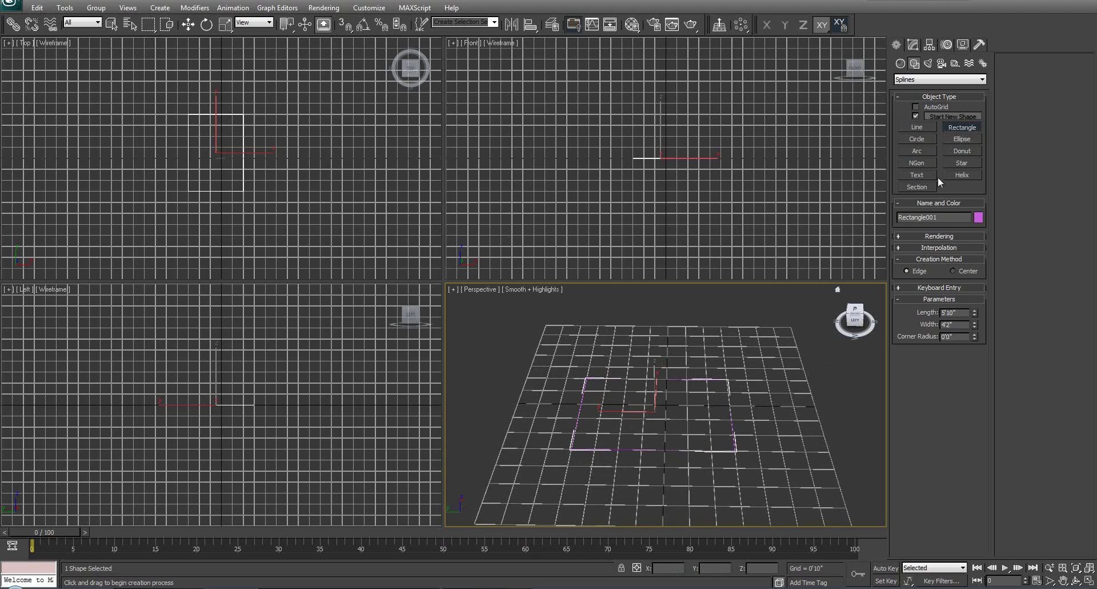
pyautogui.click(912, 45)
pyautogui.moveTo(964, 230); pyautogui.dragTo(906, 247)
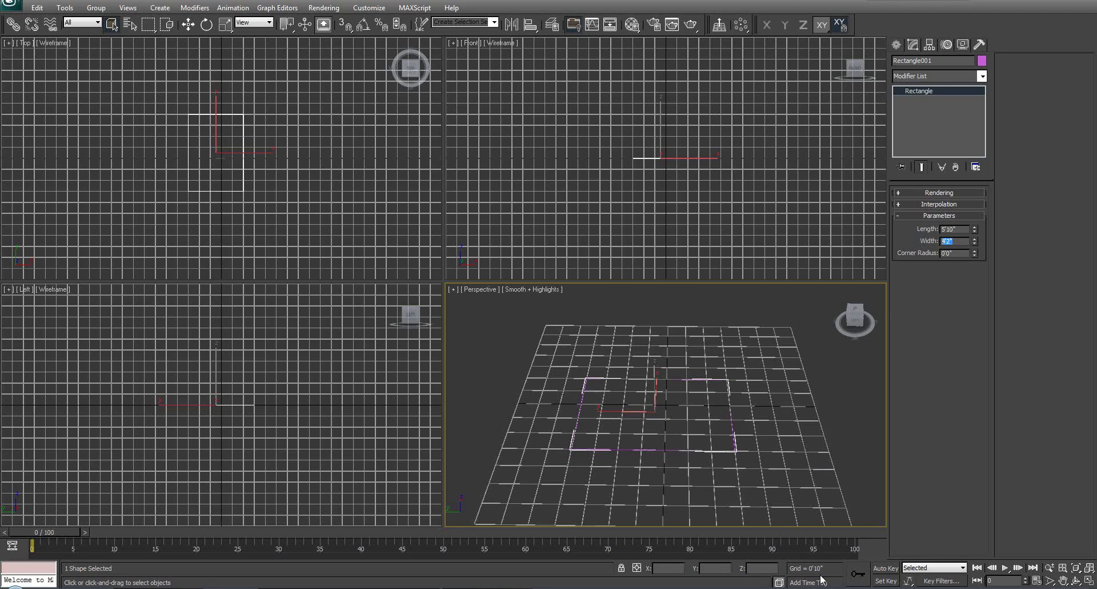
# - Set the Home Grid spacing to 1'0" in Grid and Snap Settings, then close the dialog
pyautogui.rightClick(345, 23)
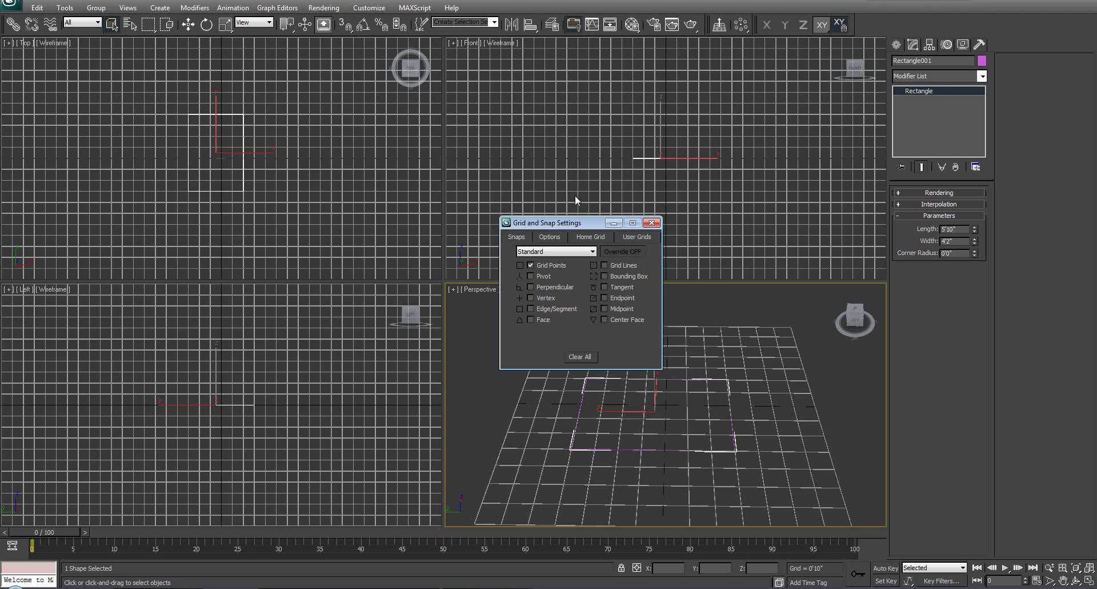
pyautogui.moveTo(576, 224); pyautogui.dragTo(612, 166)
pyautogui.click(624, 179)
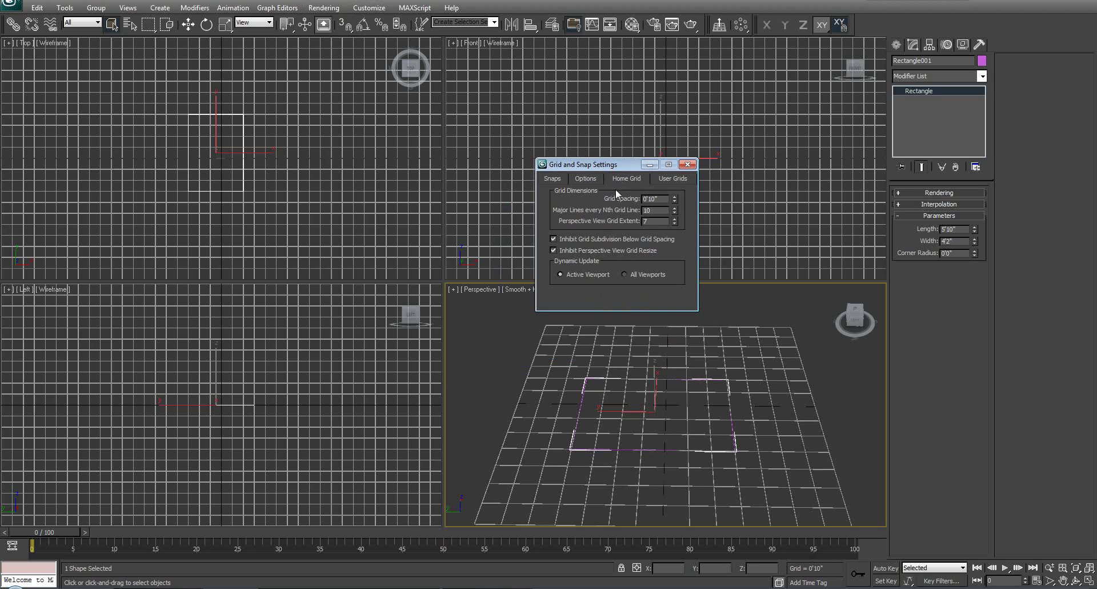
pyautogui.moveTo(663, 197); pyautogui.dragTo(548, 202)
pyautogui.write("1'")
pyautogui.press('Return')
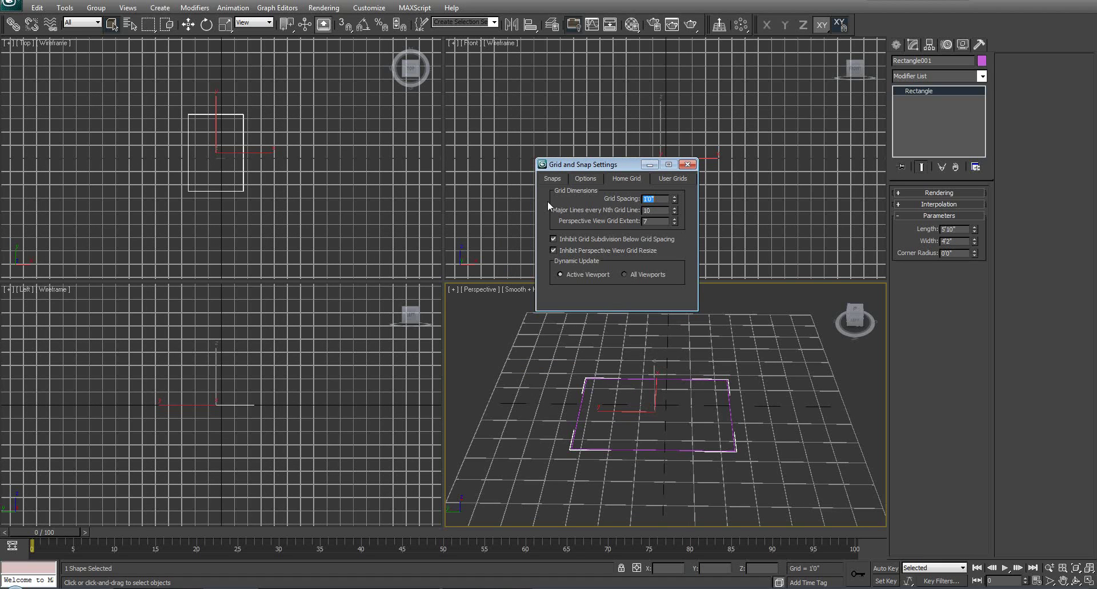
pyautogui.click(686, 166)
pyautogui.moveTo(653, 338); pyautogui.dragTo(817, 511)
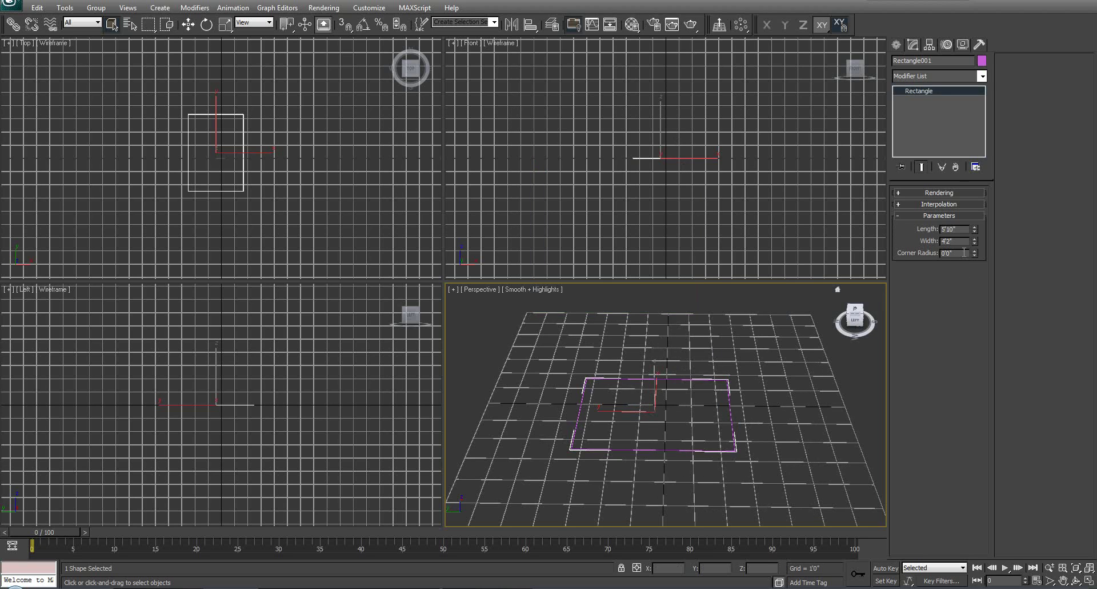
# - Set the rectangle's Length and Width to 3m each, making a 9'10 3/32" square
pyautogui.doubleClick(950, 229)
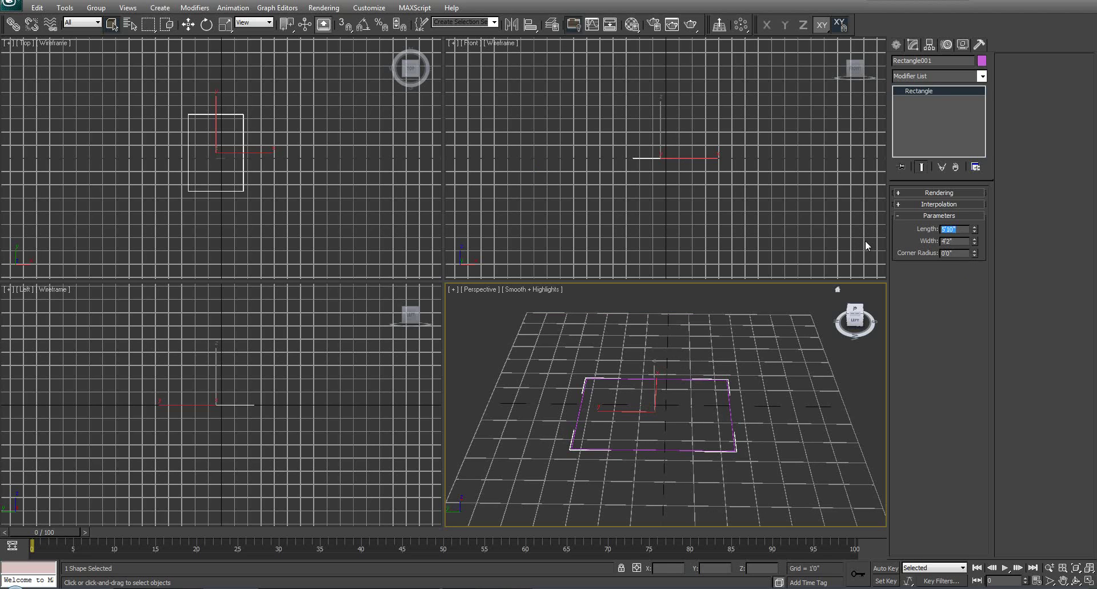
pyautogui.write('3m')
pyautogui.press('Return')
pyautogui.press('Tab')
pyautogui.write('3m')
pyautogui.press('Return')
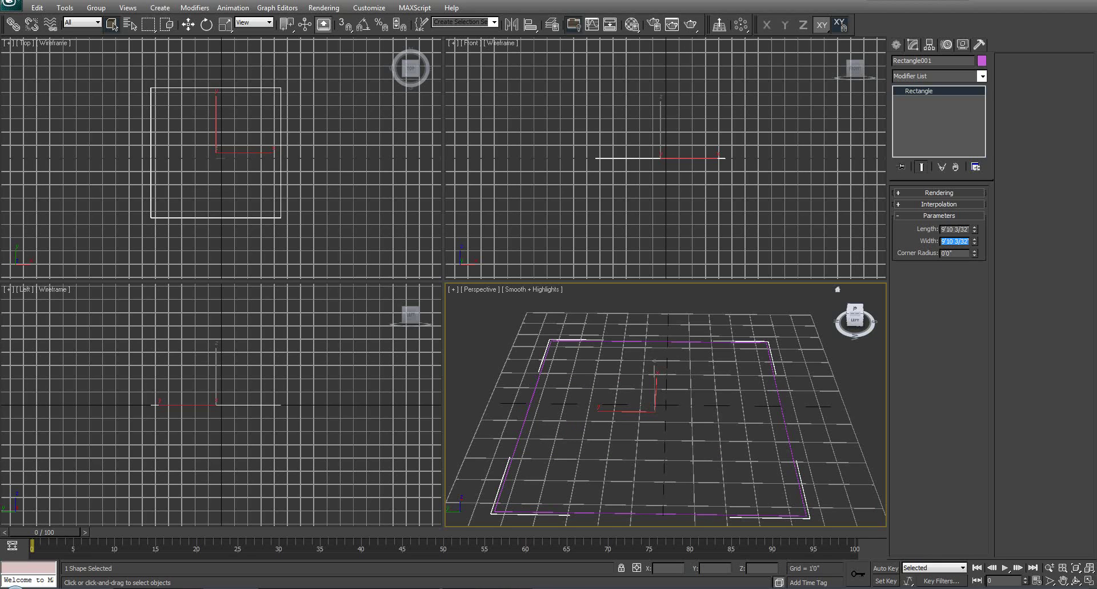
# - Isolate the square, exit isolation mode, and maximize the Perspective viewport with Alt+W
pyautogui.moveTo(645, 407)
pyautogui.keyDown('alt'); pyautogui.mouseDown(button='middle')
pyautogui.moveTo(647, 416)
pyautogui.moveTo(650, 402)
pyautogui.mouseUp(button='middle'); pyautogui.keyUp('alt')
pyautogui.hotkey('alt', 'q')
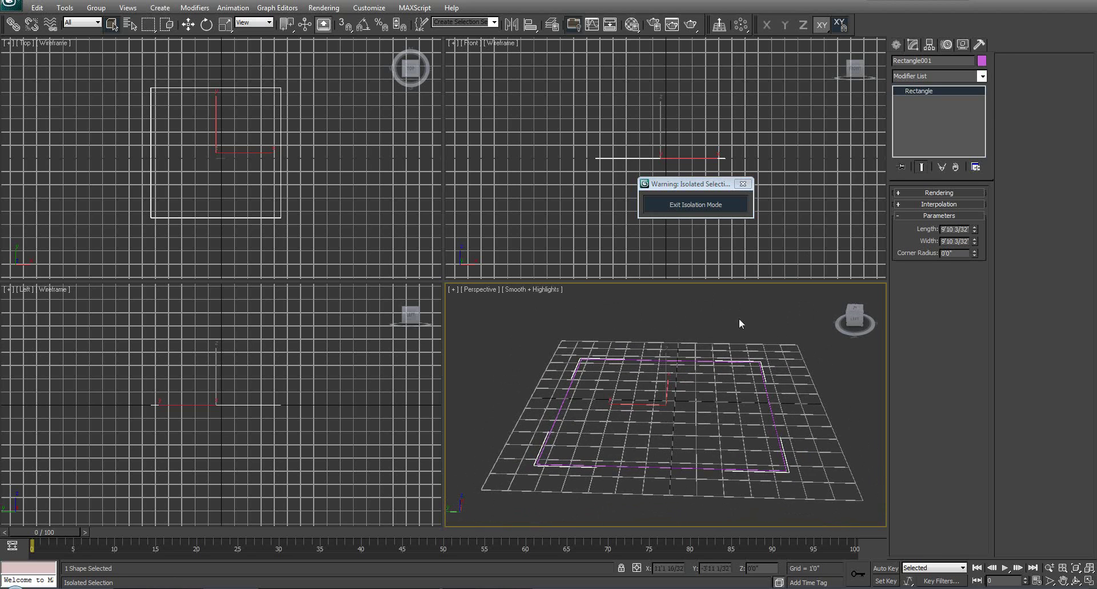
pyautogui.click(701, 203)
pyautogui.hotkey('alt', 'w')
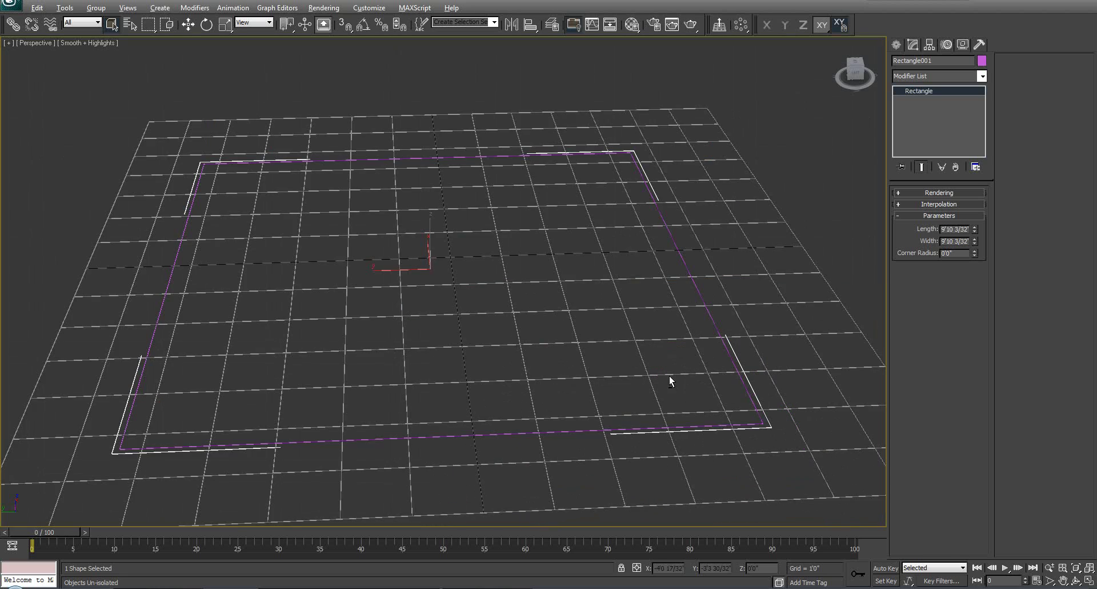
# - Center the square rectangle on the world origin by zeroing its X and Y positions
pyautogui.keyDown('alt'); pyautogui.moveTo(670, 376); pyautogui.dragTo(585, 332, button='middle'); pyautogui.keyUp('alt')
pyautogui.moveTo(593, 124)
pyautogui.mouseDown()
pyautogui.moveTo(715, 197)
pyautogui.moveTo(610, 119)
pyautogui.mouseUp()
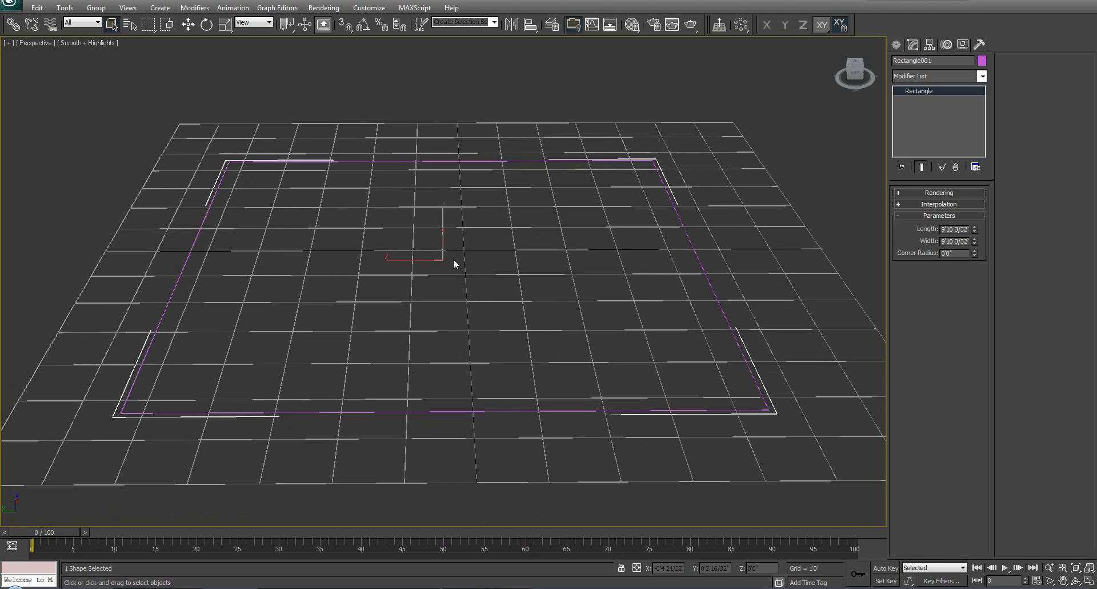
pyautogui.press('w')
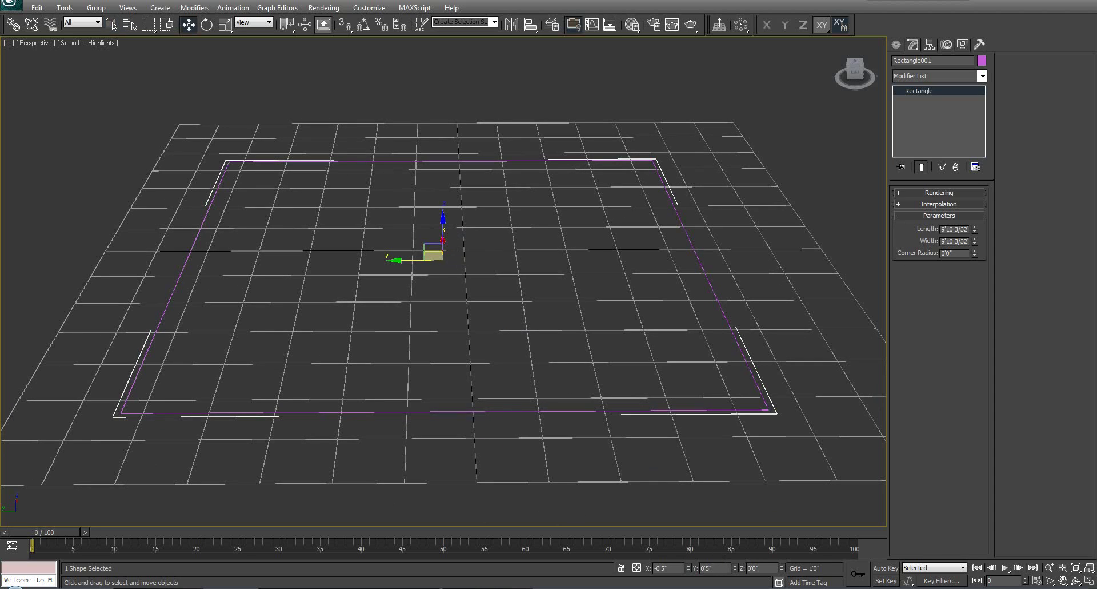
pyautogui.rightClick(688, 568)
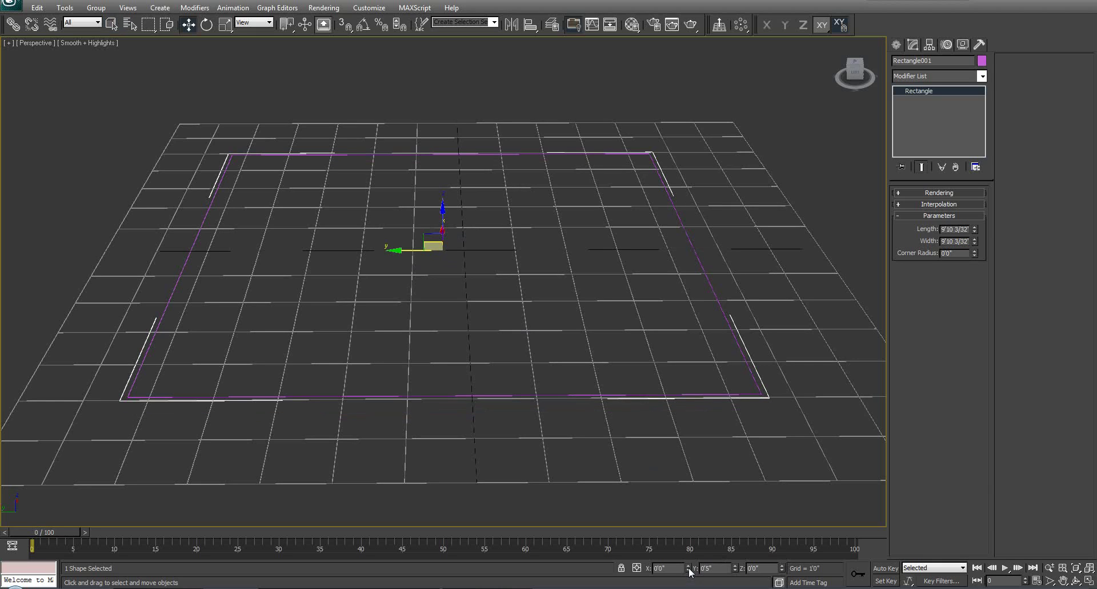
pyautogui.rightClick(735, 568)
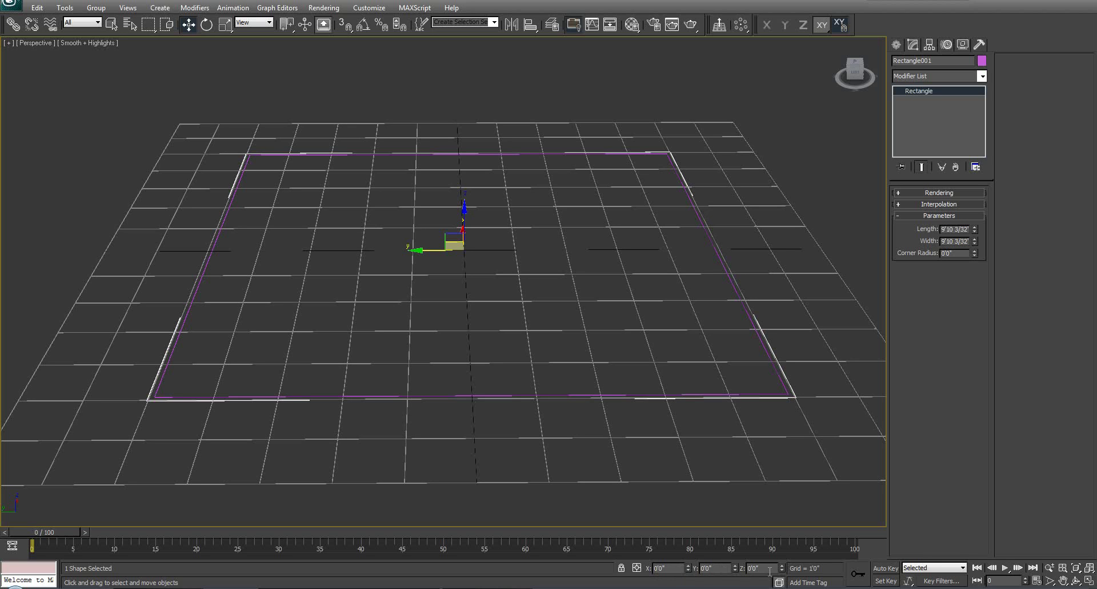
pyautogui.moveTo(480, 286); pyautogui.dragTo(486, 323, button='middle')
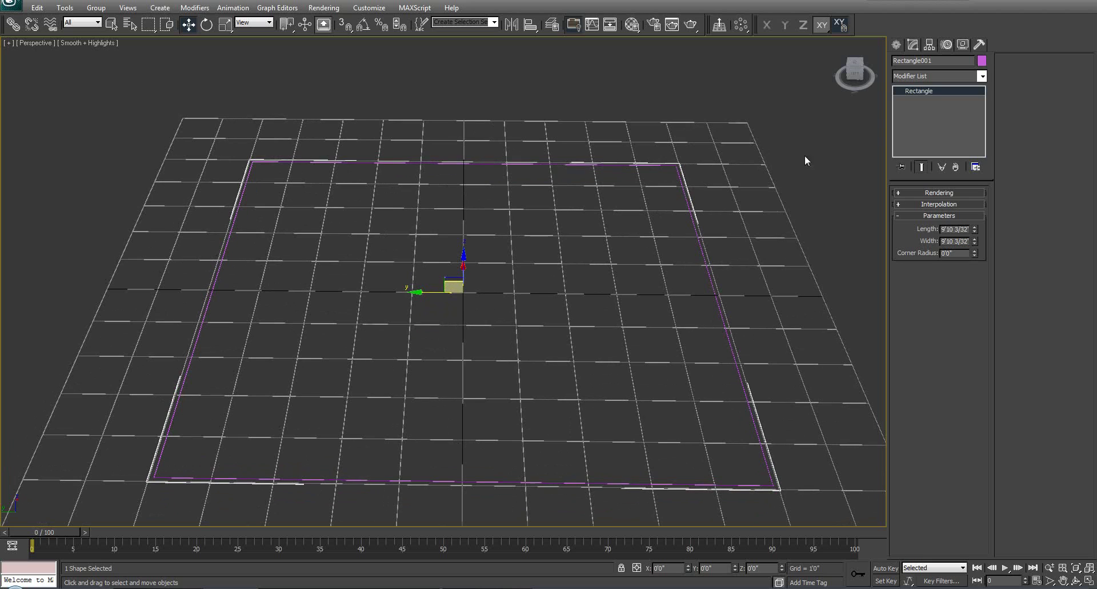
# - Add an Extrude modifier with a 0'4" amount to the square and orbit to check the slab
pyautogui.click(961, 77)
pyautogui.write('ex')
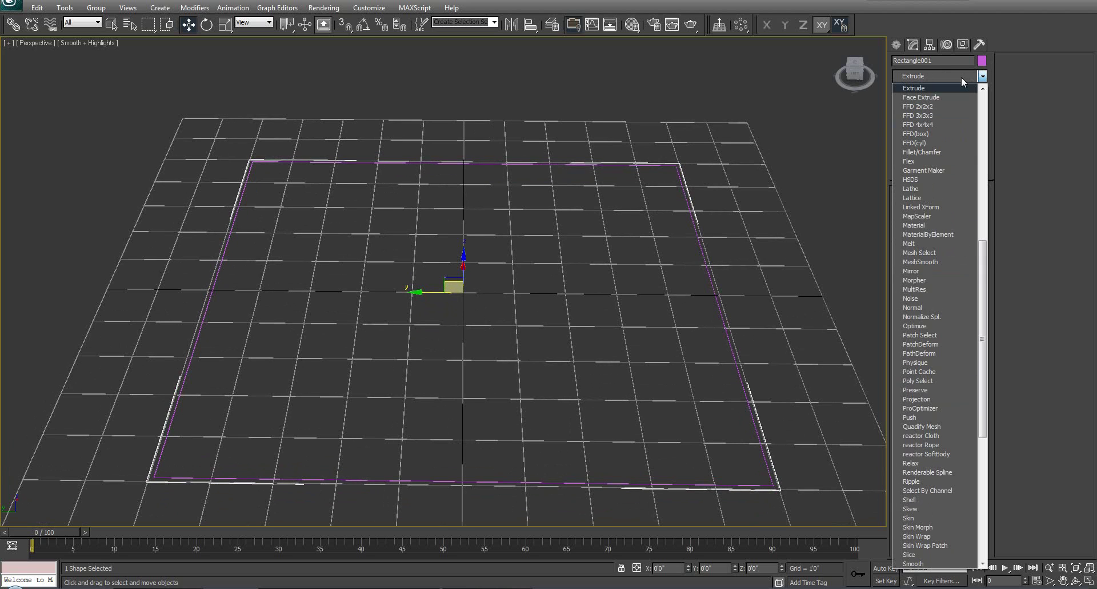
pyautogui.press('Return')
pyautogui.moveTo(646, 299)
pyautogui.keyDown('alt'); pyautogui.mouseDown(button='middle')
pyautogui.moveTo(642, 261)
pyautogui.moveTo(649, 281)
pyautogui.moveTo(655, 259)
pyautogui.moveTo(645, 262)
pyautogui.moveTo(647, 304)
pyautogui.mouseUp(button='middle'); pyautogui.keyUp('alt')
pyautogui.hotkey('shift', 'z')
pyautogui.hotkey('shift', 'z')
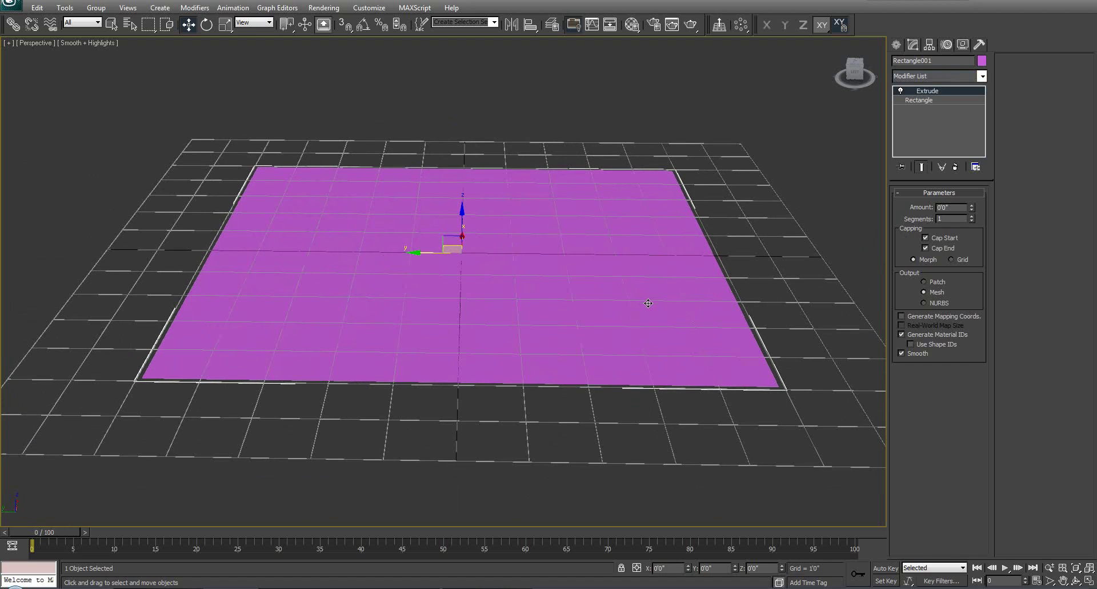
pyautogui.doubleClick(952, 207)
pyautogui.press('Return')
pyautogui.keyDown('alt'); pyautogui.moveTo(550, 230); pyautogui.dragTo(624, 220, button='middle'); pyautogui.keyUp('alt')
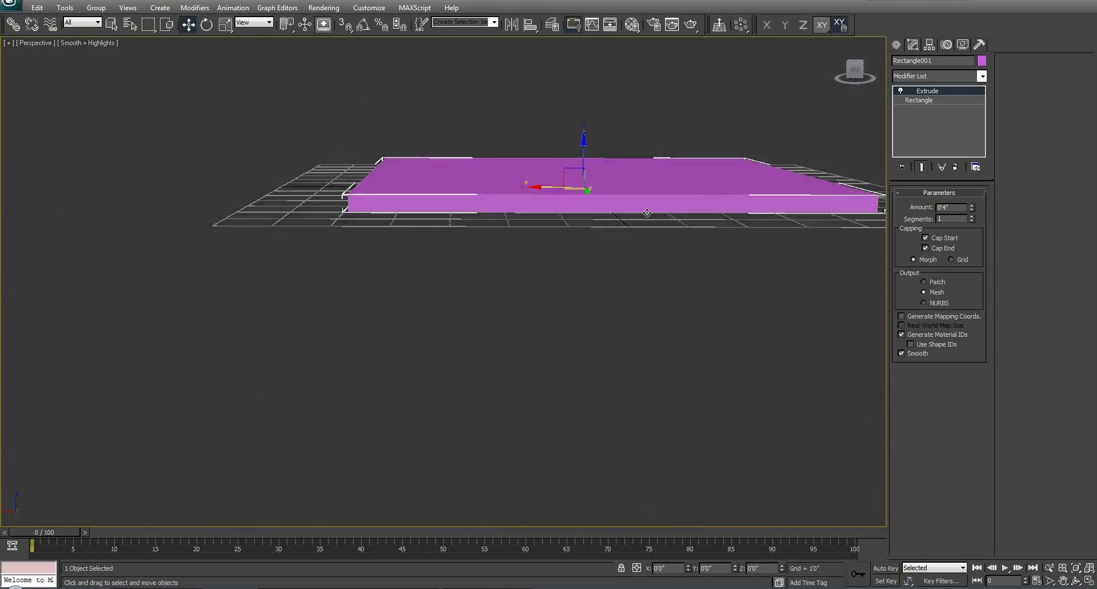
pyautogui.keyDown('alt'); pyautogui.moveTo(616, 218); pyautogui.dragTo(529, 253, button='middle'); pyautogui.keyUp('alt')
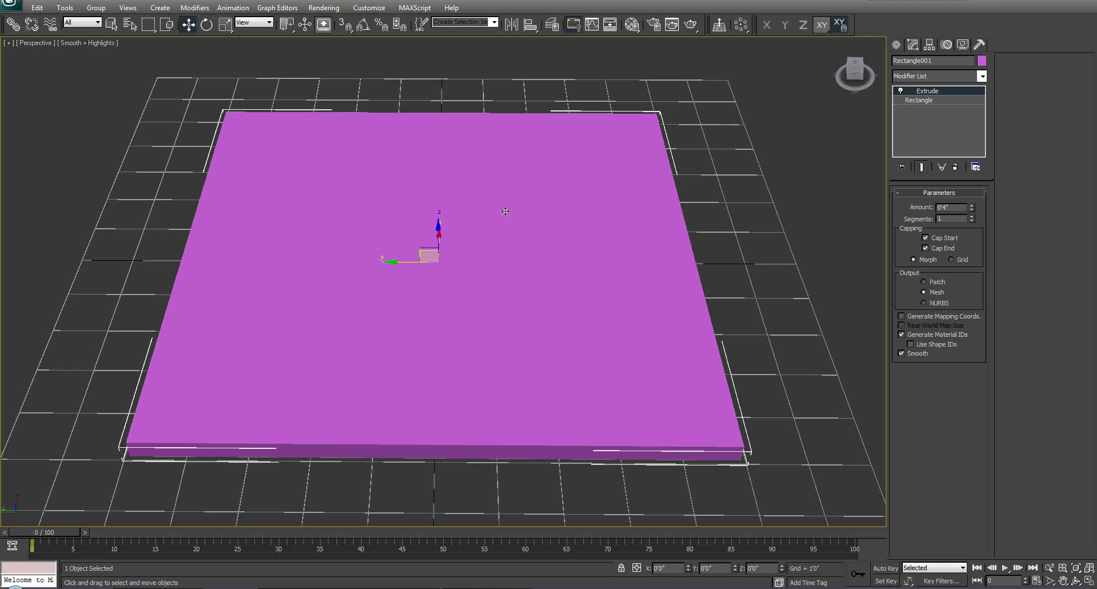
# - Switch to the Top view looking straight down on the floor slab
pyautogui.keyDown('alt'); pyautogui.moveTo(491, 335); pyautogui.dragTo(501, 302, button='middle'); pyautogui.keyUp('alt')
pyautogui.keyDown('alt'); pyautogui.moveTo(449, 164); pyautogui.dragTo(499, 233, button='middle'); pyautogui.keyUp('alt')
pyautogui.press('t')
pyautogui.scroll(5, 453, 172)
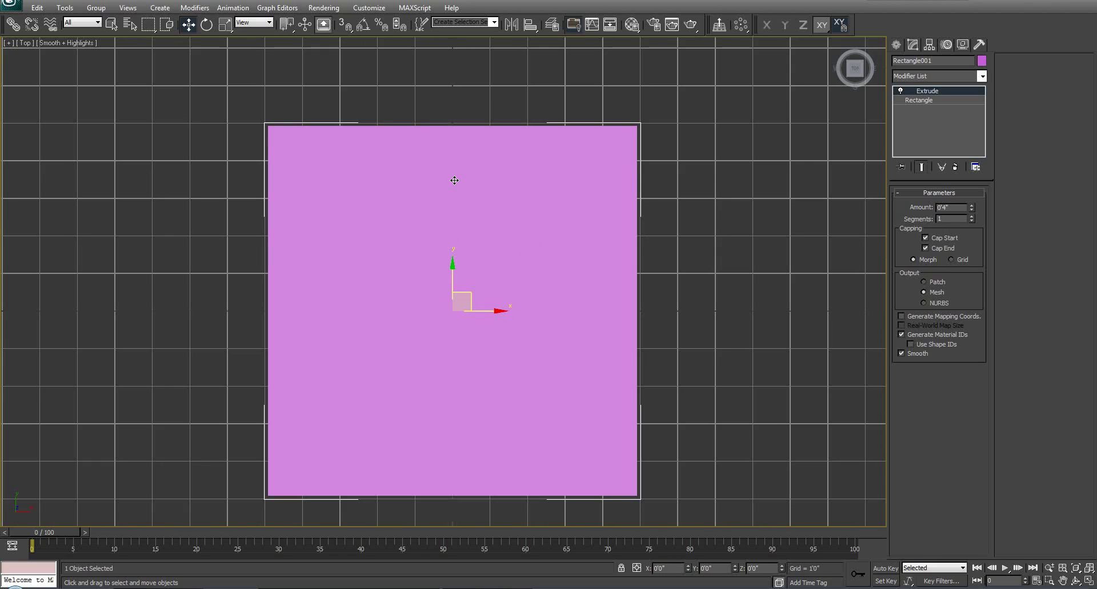
pyautogui.rightClick(583, 183)
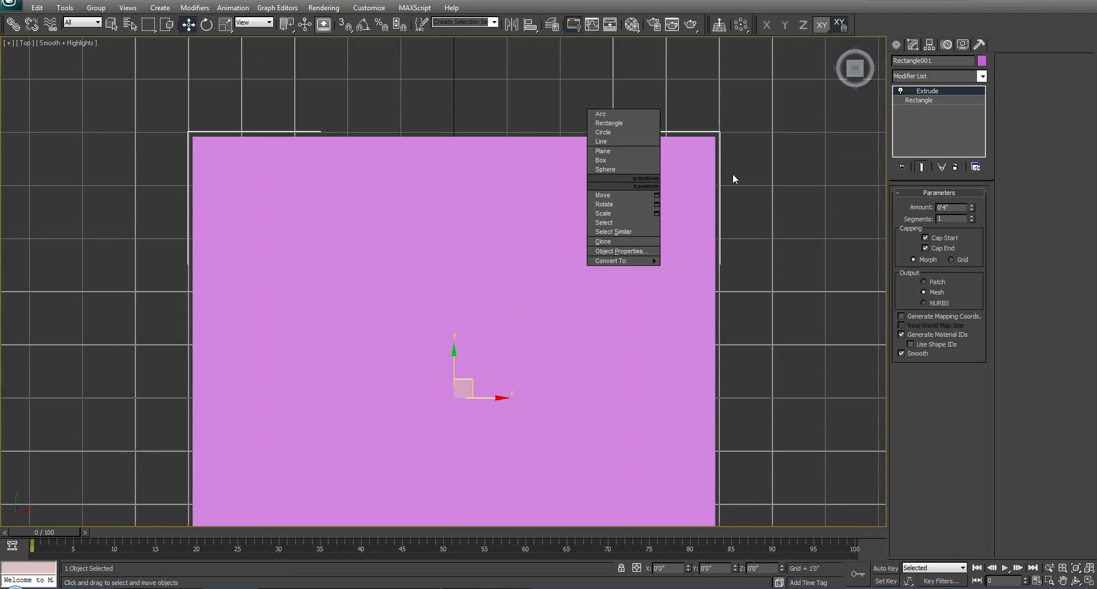
# - Zoom to the slab's top-left corner and draw a trial rectangle starting there
pyautogui.click(896, 45)
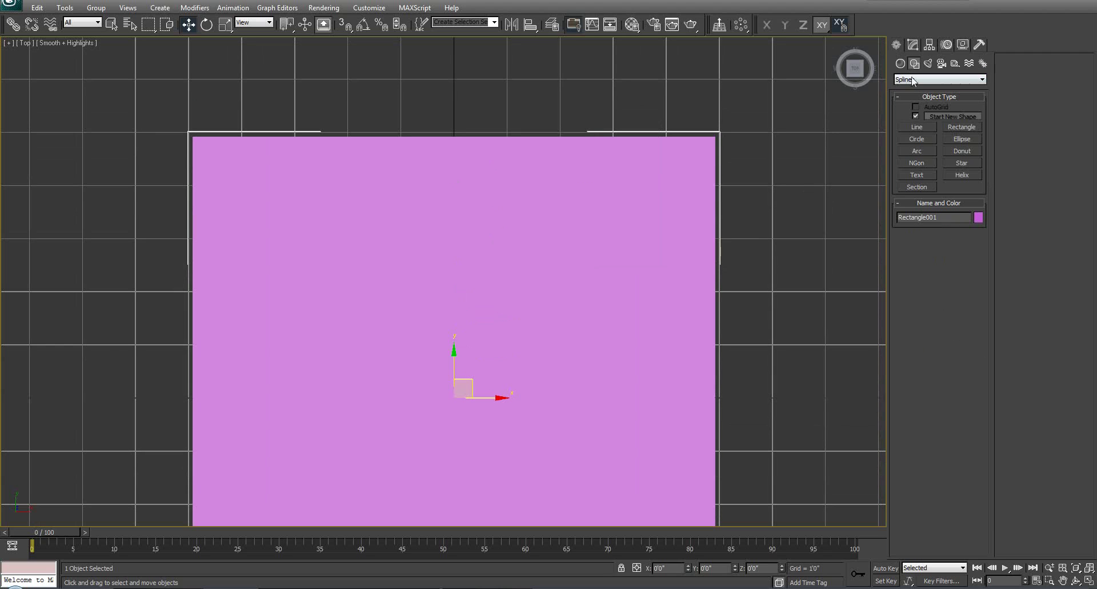
pyautogui.click(972, 126)
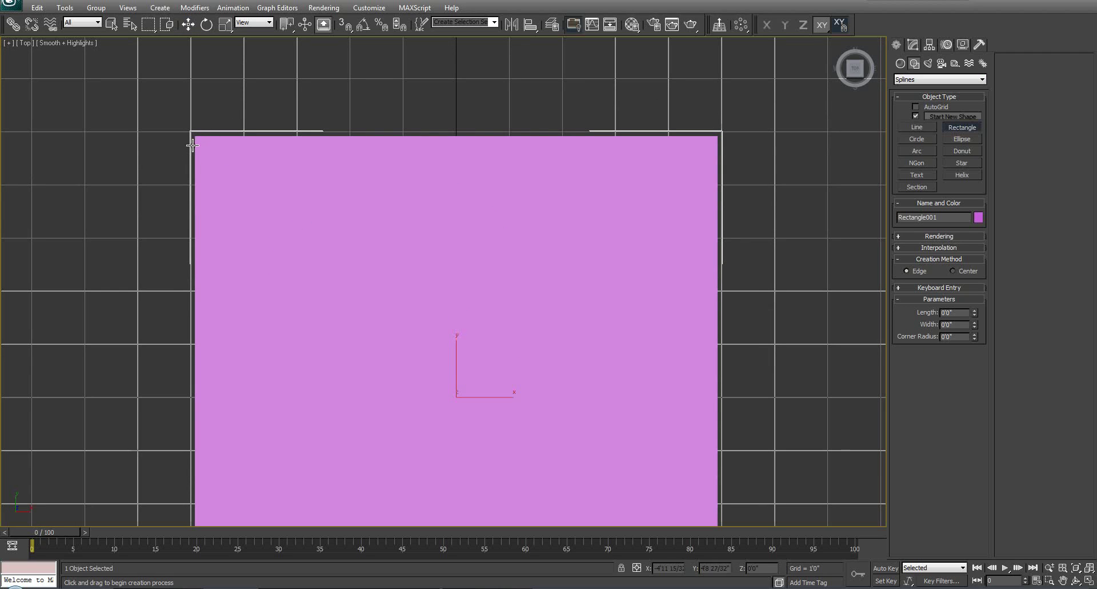
pyautogui.scroll(2, 193, 136)
pyautogui.moveTo(193, 136); pyautogui.dragTo(322, 236, button='middle')
pyautogui.scroll(3, 322, 236)
pyautogui.moveTo(179, 177); pyautogui.dragTo(537, 377, button='middle')
pyautogui.moveTo(230, 220); pyautogui.dragTo(384, 262, button='middle')
pyautogui.scroll(4, 348, 242)
pyautogui.moveTo(183, 197); pyautogui.dragTo(382, 296, button='middle')
pyautogui.moveTo(274, 242); pyautogui.dragTo(396, 274, button='middle')
pyautogui.scroll(3, 374, 230)
pyautogui.moveTo(320, 238); pyautogui.dragTo(358, 288, button='middle')
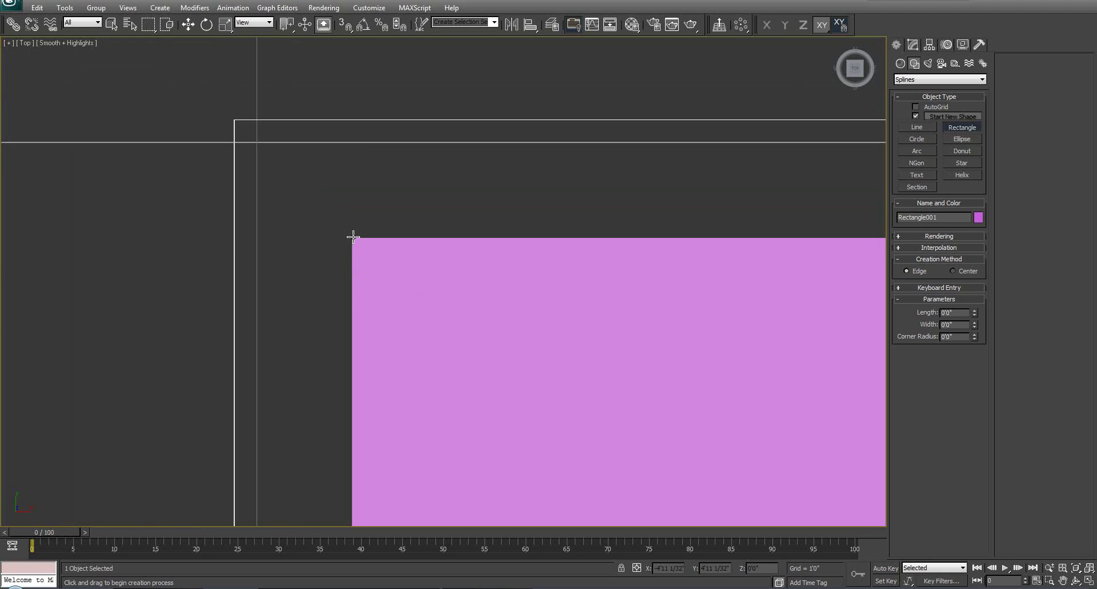
pyautogui.moveTo(353, 236)
pyautogui.mouseDown()
pyautogui.moveTo(588, 336)
pyautogui.moveTo(651, 399)
pyautogui.mouseUp()
# - Delete the trial rectangle and zoom back out to see the whole slab
pyautogui.scroll(2, 449, 298)
pyautogui.moveTo(449, 299)
pyautogui.mouseDown(button='middle')
pyautogui.moveTo(486, 364)
pyautogui.moveTo(468, 338)
pyautogui.mouseUp(button='middle')
pyautogui.scroll(3, 441, 276)
pyautogui.moveTo(286, 240); pyautogui.dragTo(628, 328, button='middle')
pyautogui.scroll(4, 402, 271)
pyautogui.moveTo(286, 271); pyautogui.dragTo(566, 271, button='middle')
pyautogui.scroll(3, 367, 235)
pyautogui.moveTo(357, 217); pyautogui.dragTo(445, 284, button='middle')
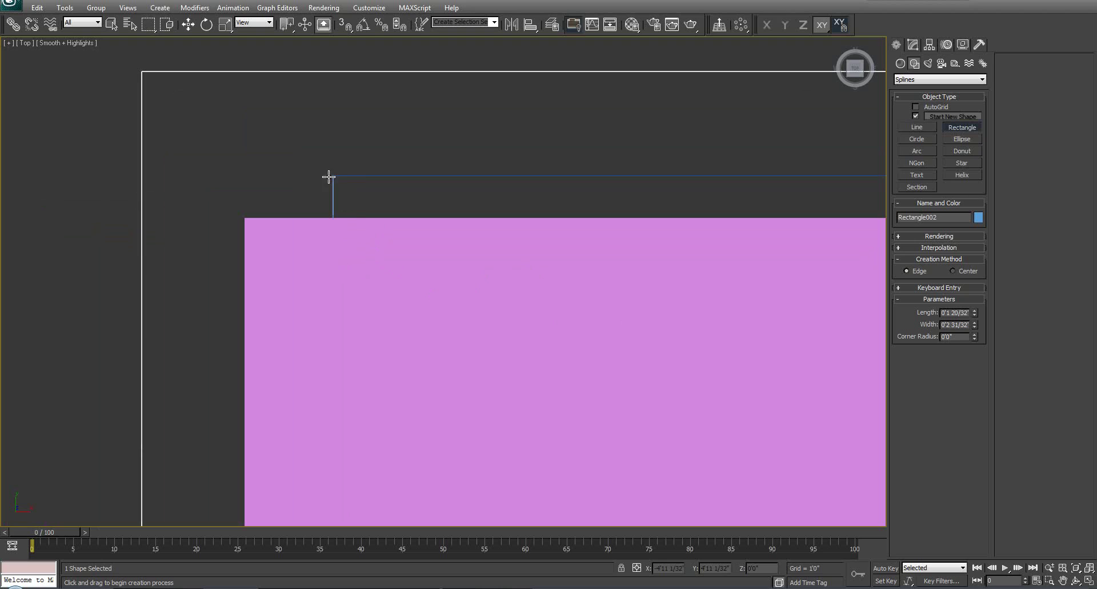
pyautogui.moveTo(337, 196); pyautogui.dragTo(330, 223, button='middle')
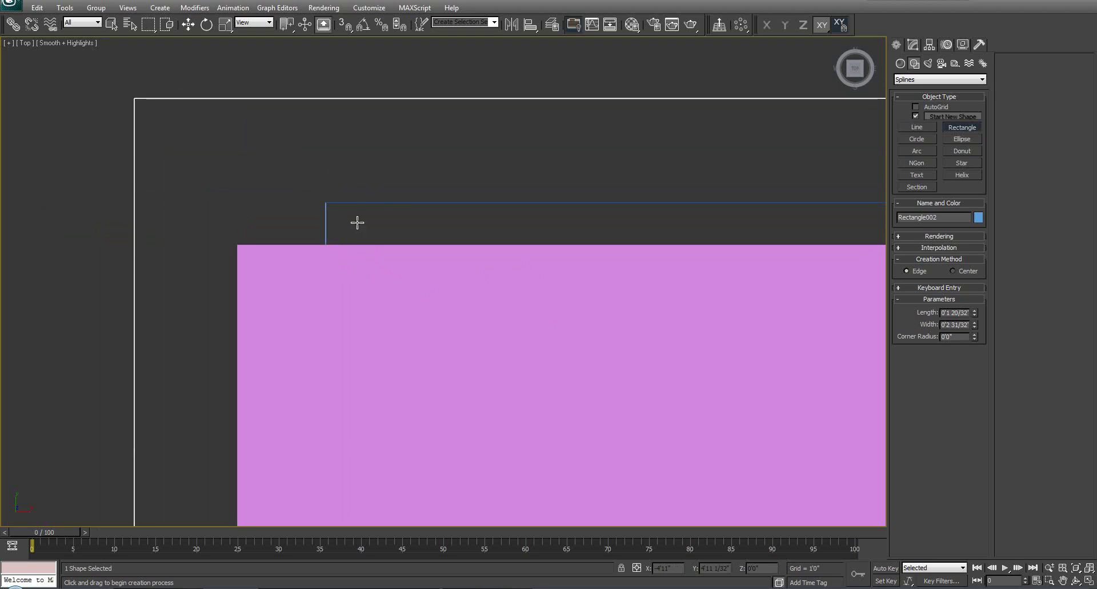
pyautogui.press('w')
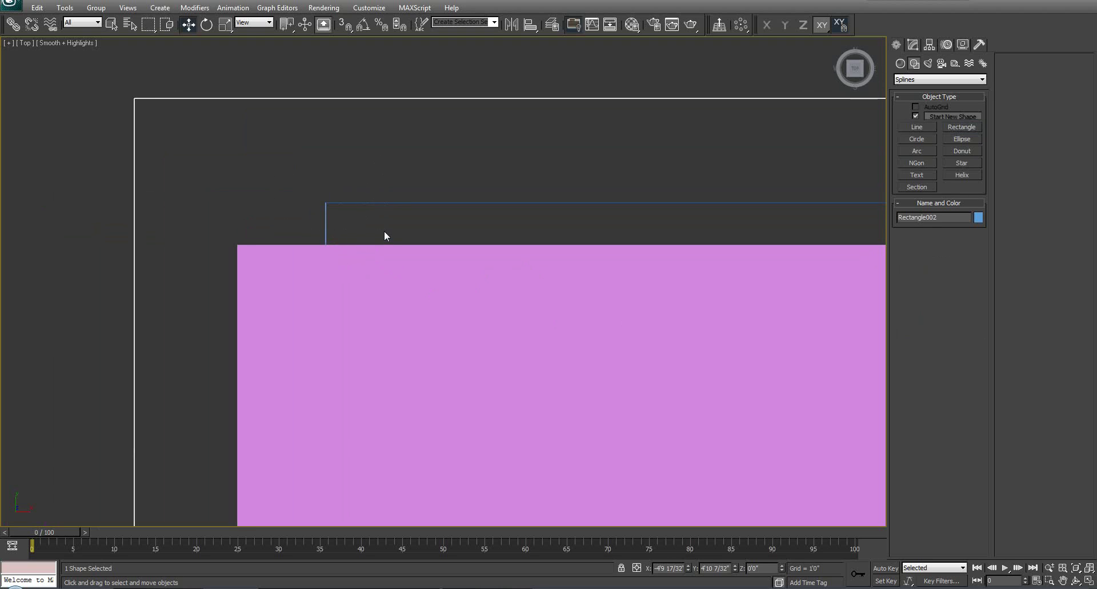
pyautogui.press('Delete')
pyautogui.moveTo(383, 293); pyautogui.dragTo(347, 274, button='middle')
pyautogui.scroll(-8, 374, 280)
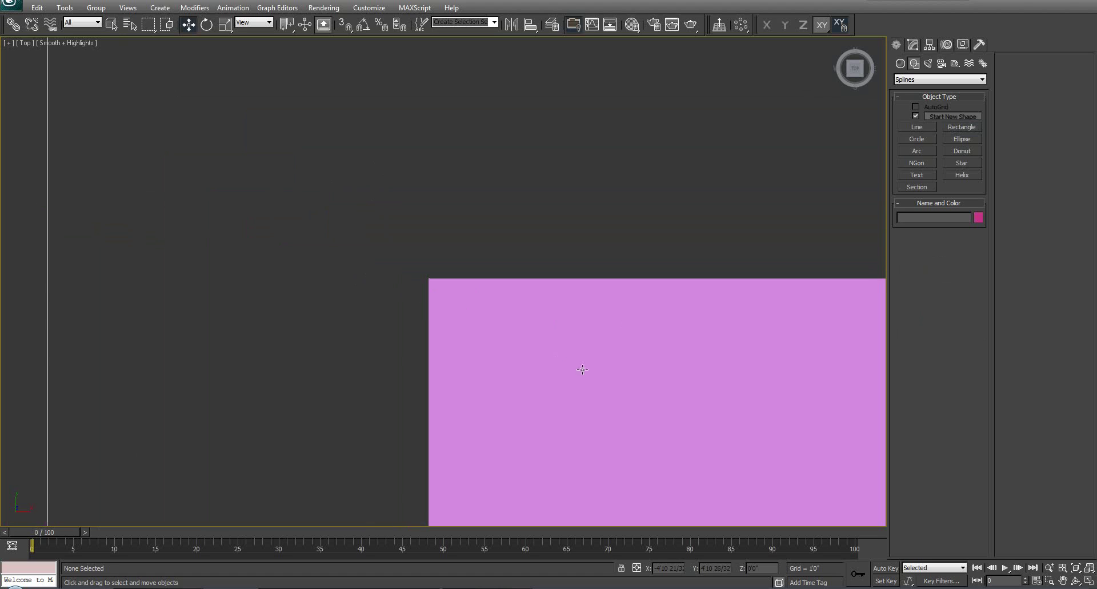
pyautogui.moveTo(580, 368); pyautogui.dragTo(350, 289, button='middle')
pyautogui.scroll(-5, 374, 258)
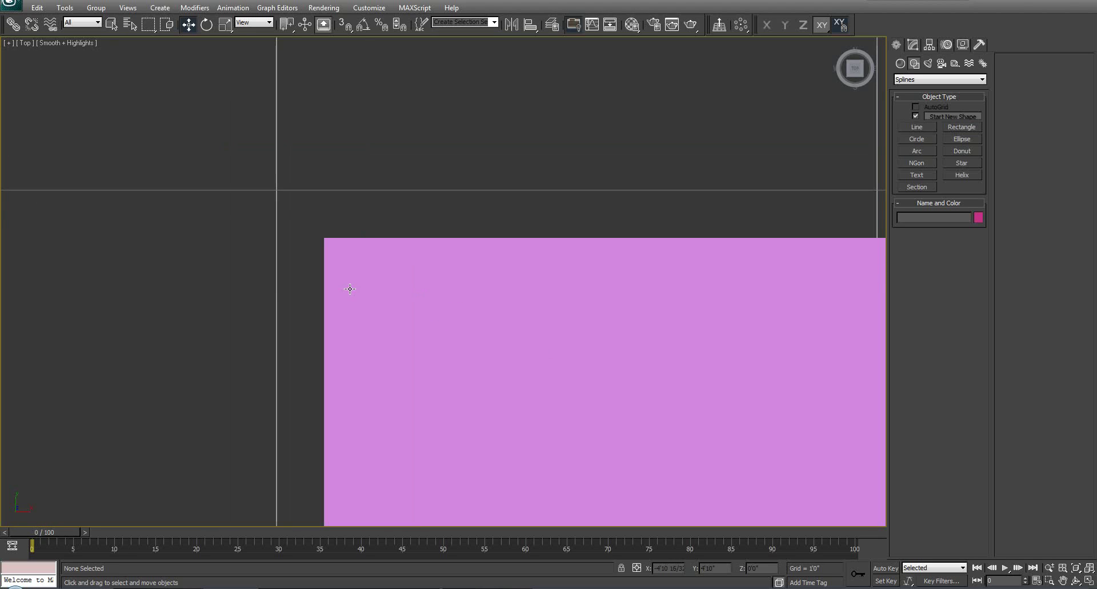
# - Turn on the Snaps Toggle and pan the Top view over the slab's upper-left area
pyautogui.click(344, 26)
pyautogui.moveTo(439, 331); pyautogui.dragTo(372, 304, button='middle')
pyautogui.scroll(-3, 500, 374)
pyautogui.moveTo(500, 374); pyautogui.dragTo(291, 288, button='middle')
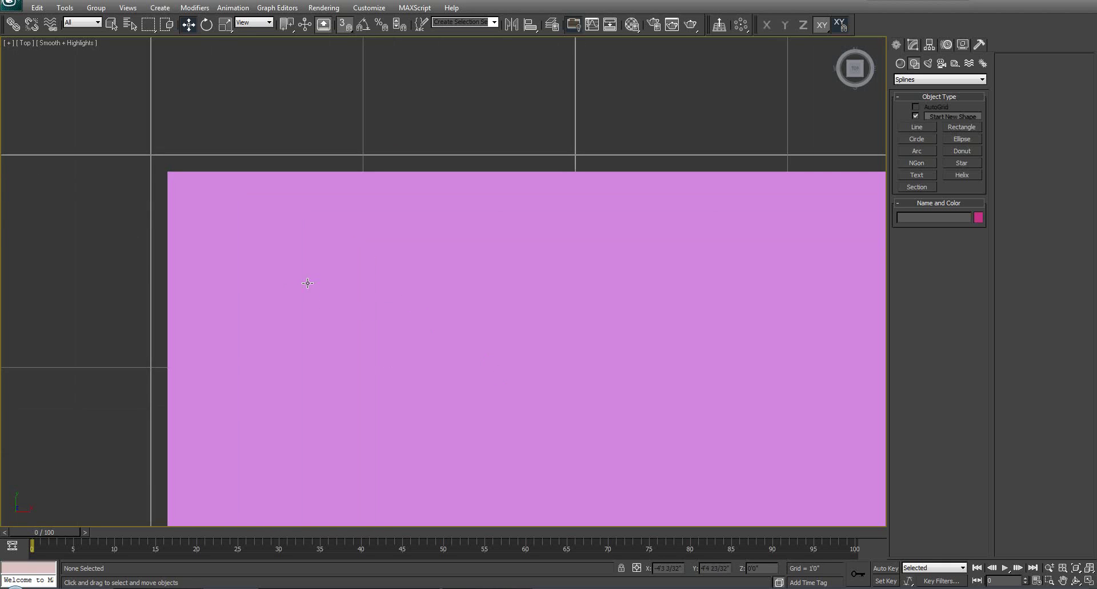
pyautogui.scroll(-3, 304, 285)
pyautogui.moveTo(452, 340); pyautogui.dragTo(226, 247, button='middle')
pyautogui.scroll(5, 224, 179)
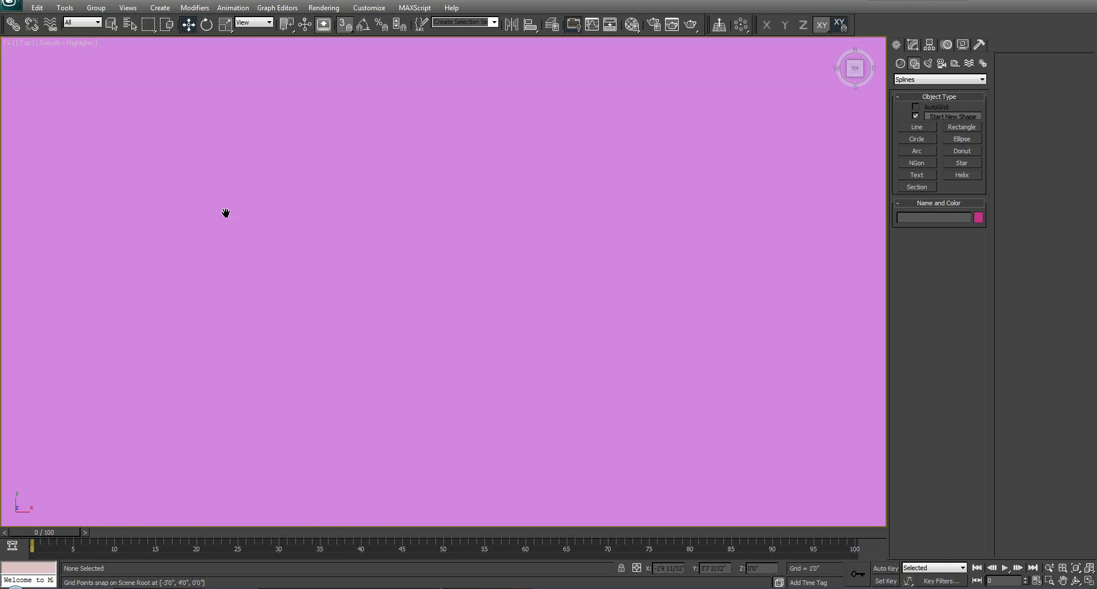
# - Change snapping from Grid Points to Vertex in Grid and Snap Settings
pyautogui.scroll(-4, 521, 323)
pyautogui.scroll(-1, 277, 218)
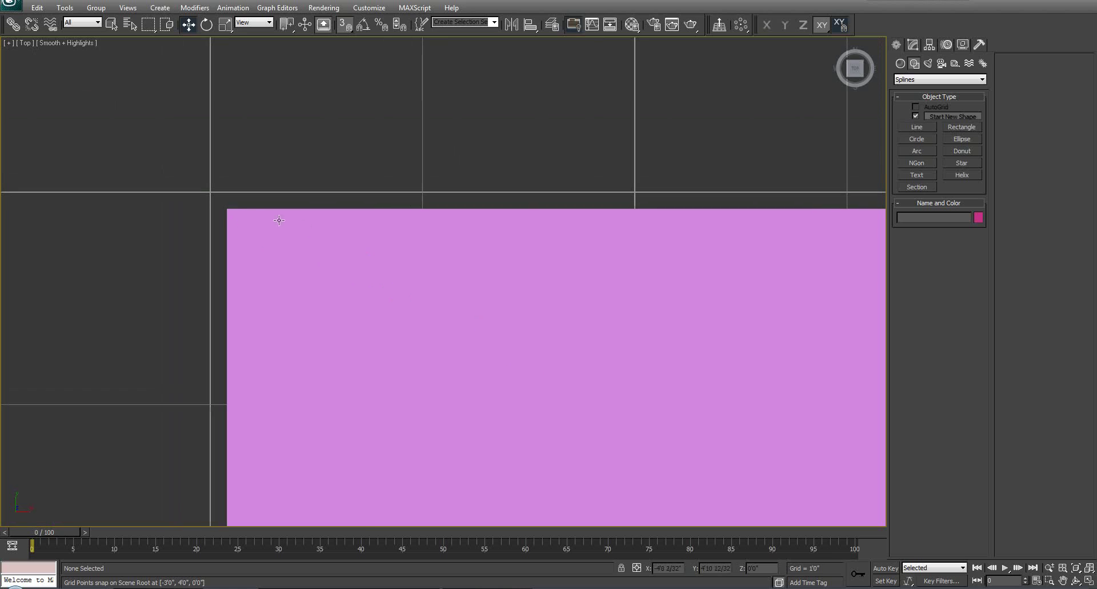
pyautogui.rightClick(345, 25)
pyautogui.moveTo(618, 164); pyautogui.dragTo(682, 119)
pyautogui.click(629, 162)
pyautogui.click(630, 195)
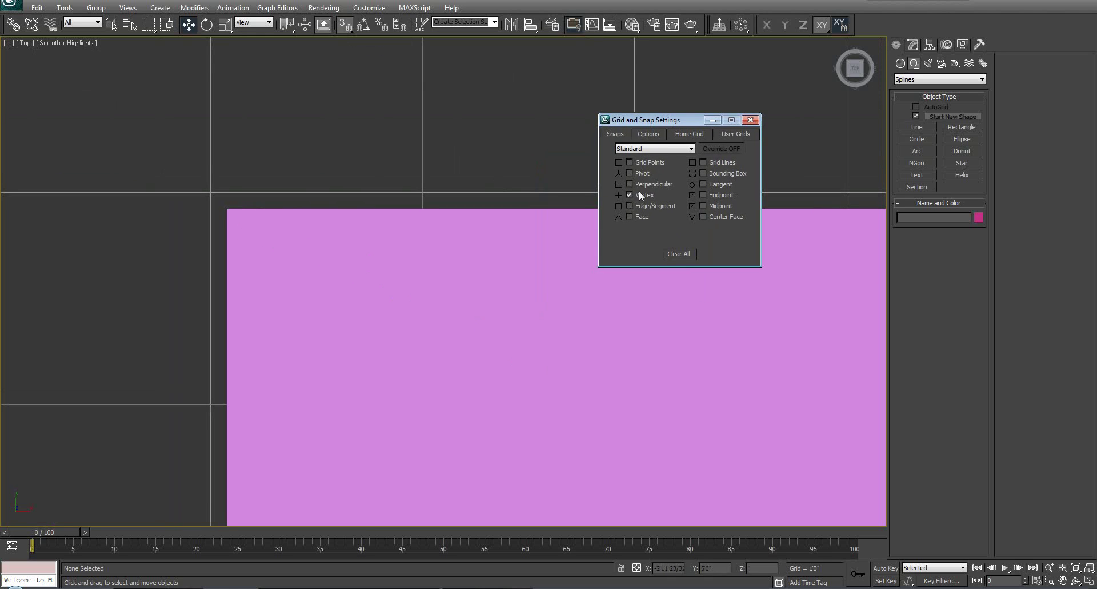
pyautogui.click(712, 120)
pyautogui.moveTo(475, 302); pyautogui.dragTo(410, 287, button='middle')
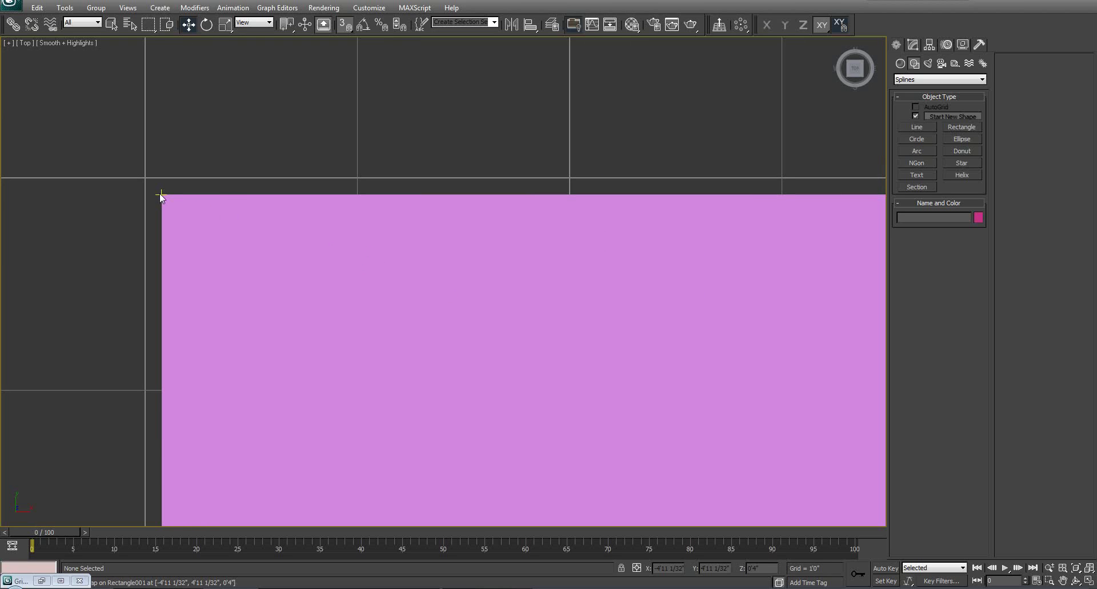
# - Draw a first rectangle from the slab's top-left corner, then delete the failed attempt
pyautogui.moveTo(348, 260); pyautogui.dragTo(331, 267, button='middle')
pyautogui.scroll(-2, 333, 267)
pyautogui.scroll(1, 326, 274)
pyautogui.moveTo(467, 289); pyautogui.dragTo(305, 270, button='middle')
pyautogui.click(961, 125)
pyautogui.scroll(-3, 459, 264)
pyautogui.moveTo(528, 287); pyautogui.dragTo(472, 245, button='middle')
pyautogui.moveTo(215, 214); pyautogui.dragTo(744, 280)
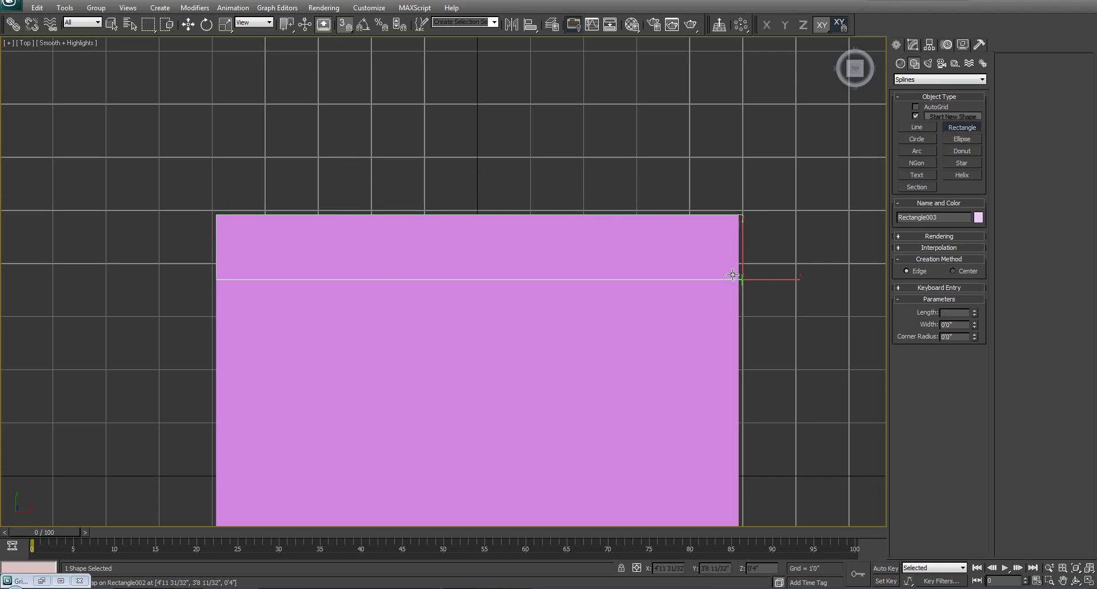
pyautogui.scroll(2, 737, 260)
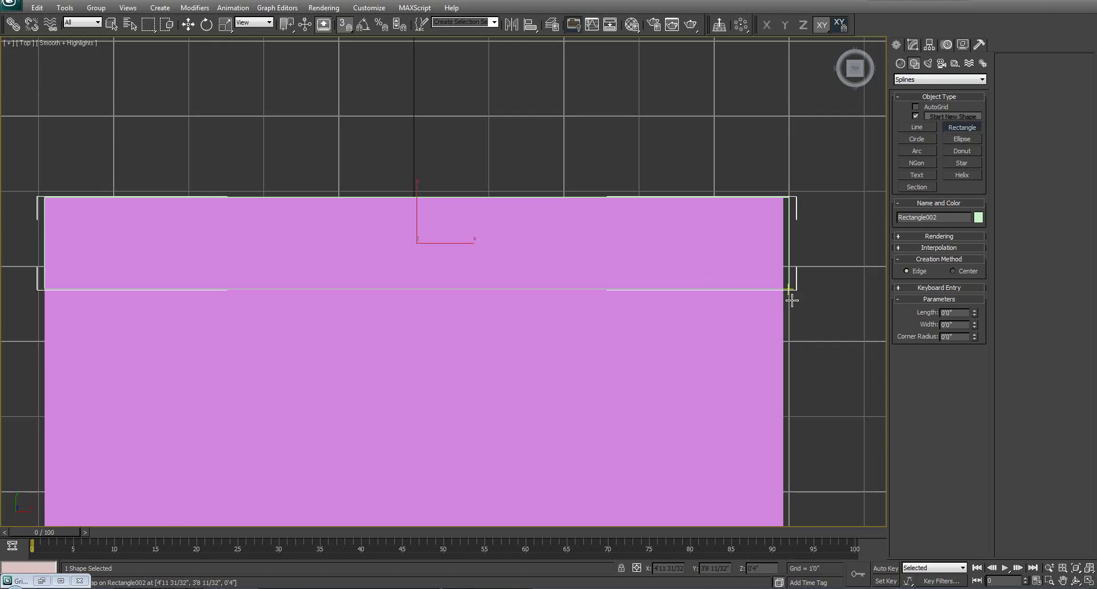
pyautogui.moveTo(622, 304); pyautogui.dragTo(638, 258, button='middle')
pyautogui.press('Delete')
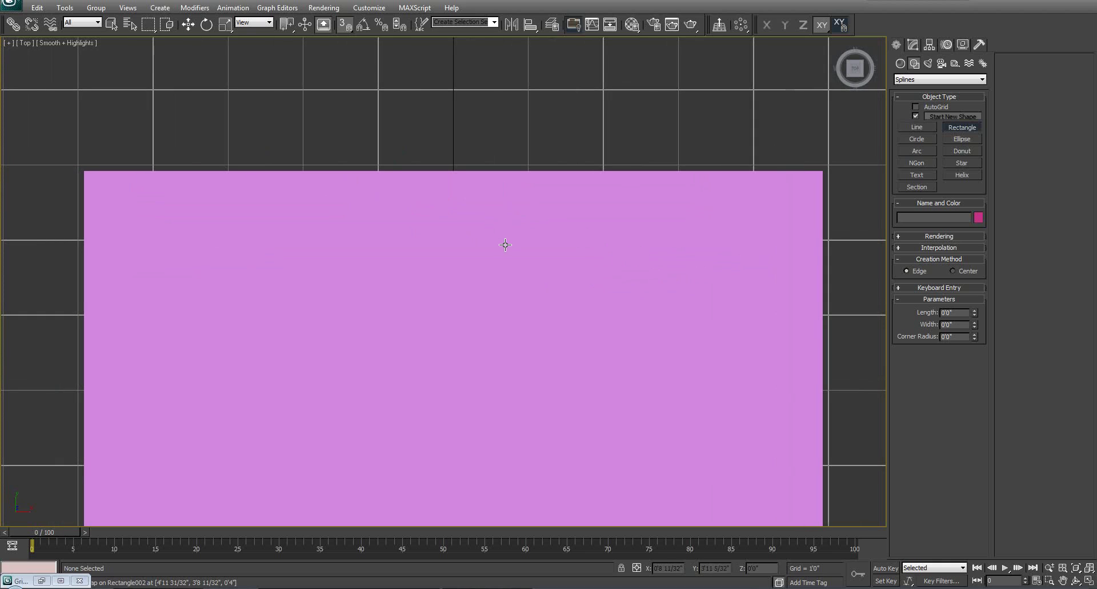
# - Redraw the rectangle from the slab's top-left vertex across its full 9'10 3/32" width
pyautogui.moveTo(507, 244); pyautogui.dragTo(477, 237, button='middle')
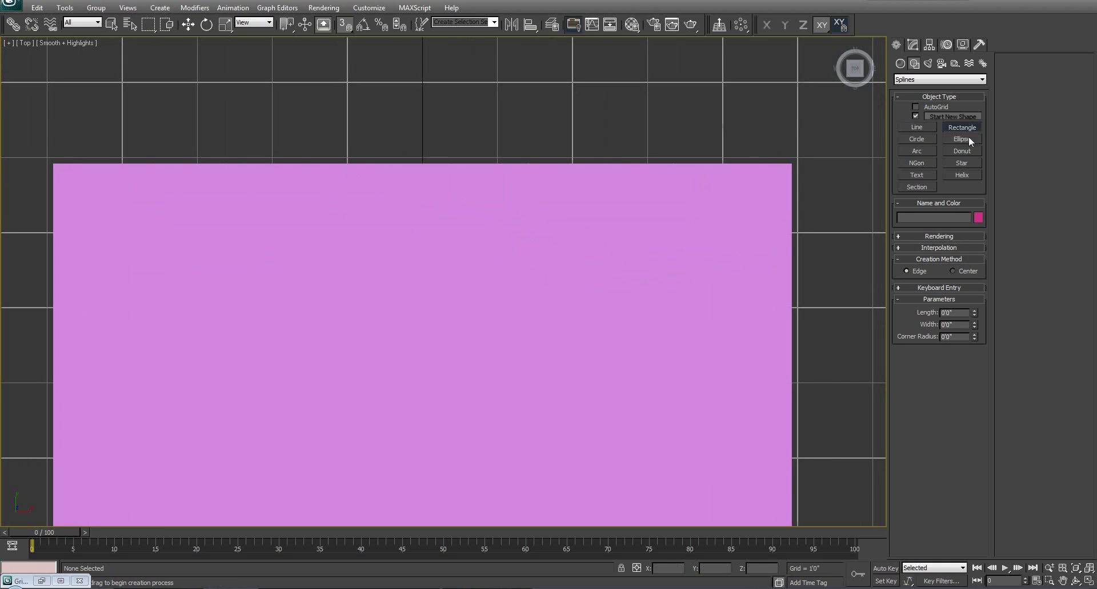
pyautogui.moveTo(482, 359); pyautogui.dragTo(526, 331, button='middle')
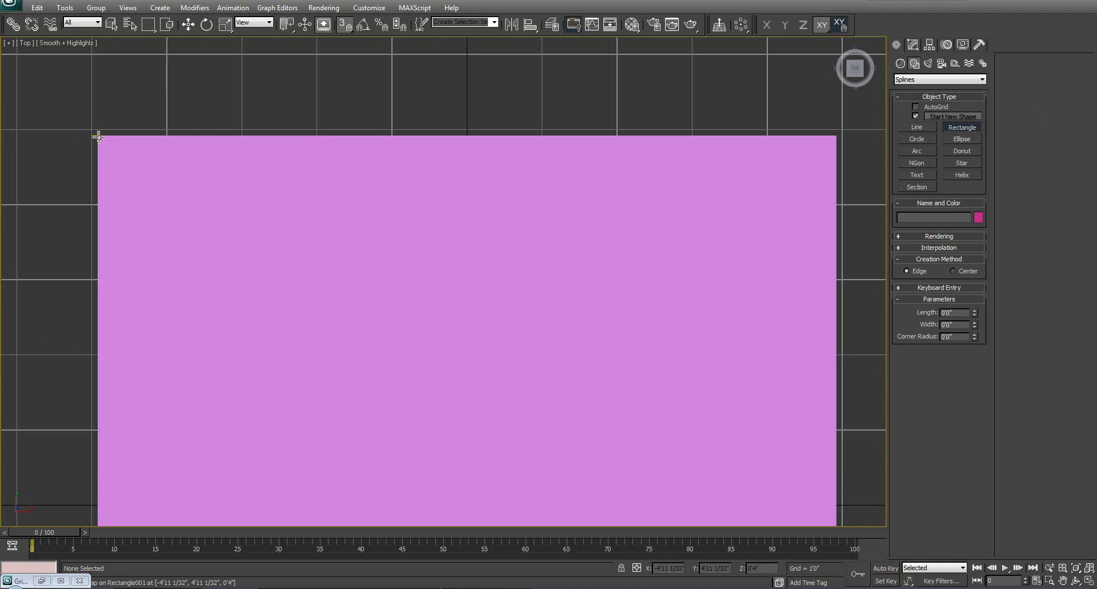
pyautogui.moveTo(98, 136); pyautogui.dragTo(832, 142)
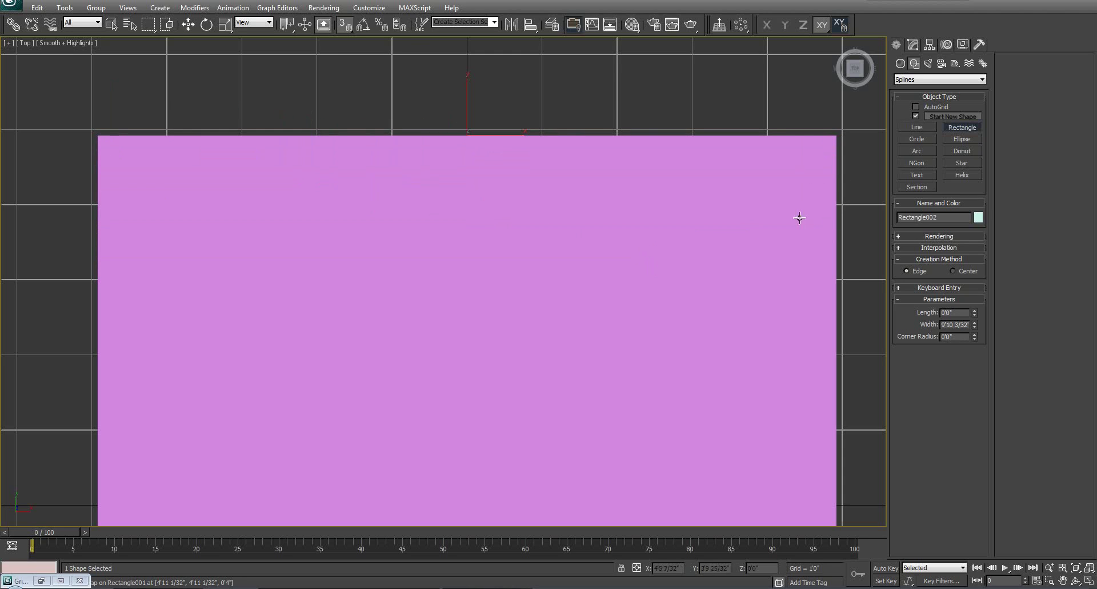
# - Set Rectangle002's Length parameter to 0'10" in the Modify panel
pyautogui.click(914, 46)
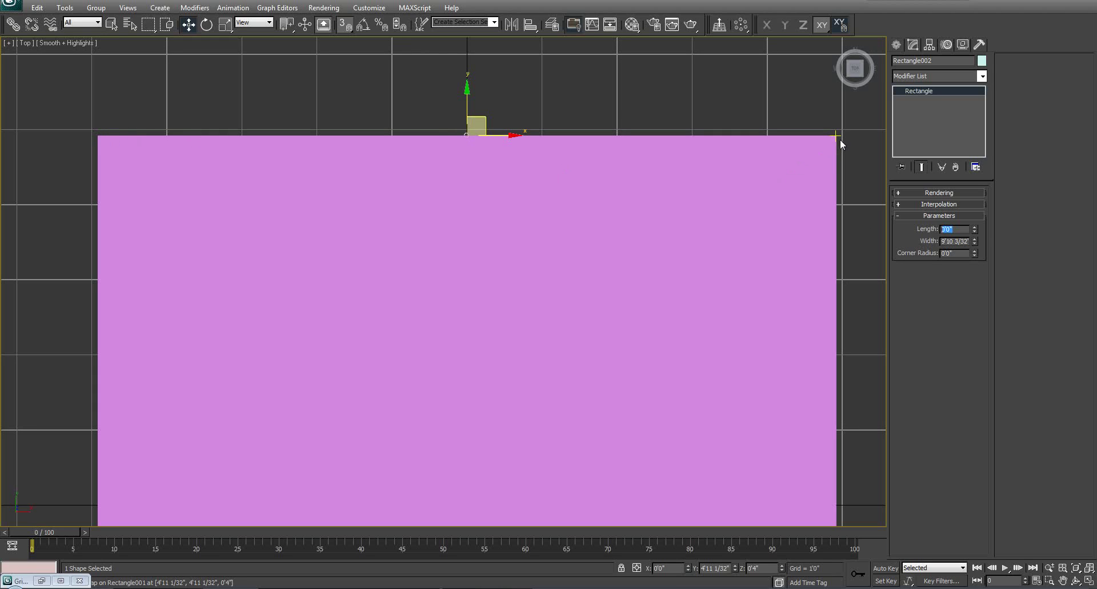
pyautogui.click(961, 230)
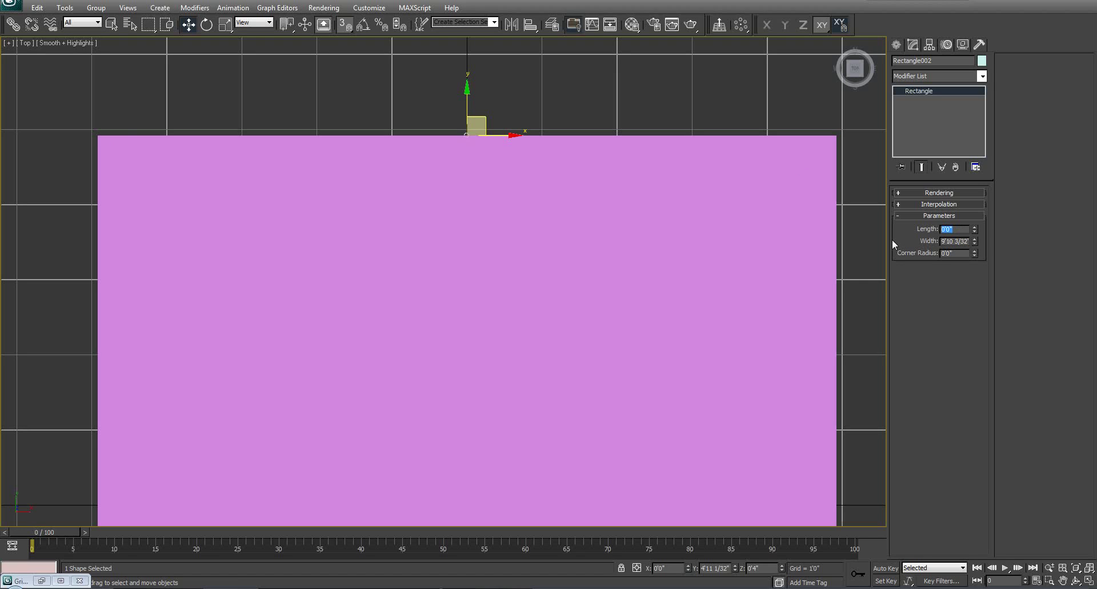
pyautogui.write('10')
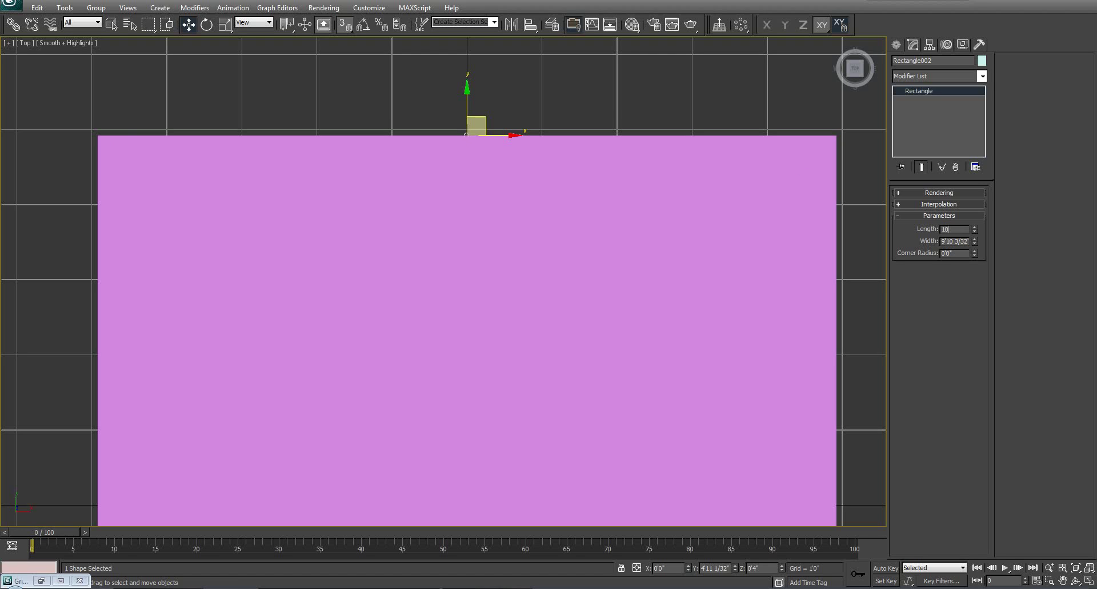
pyautogui.press('Return')
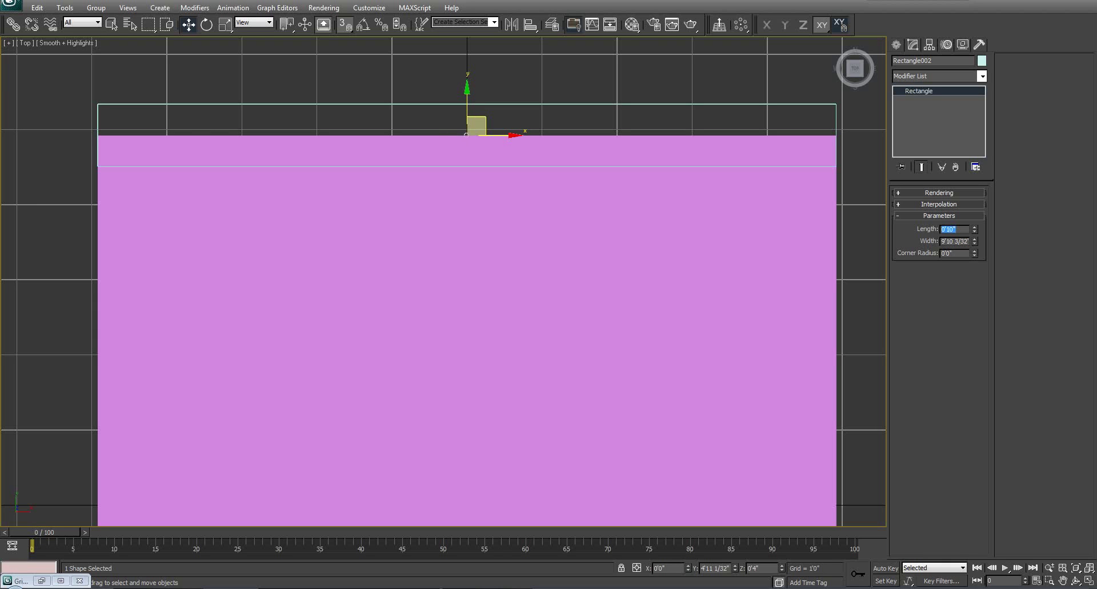
# - Move the strip's pivot to its top-left corner using Affect Pivot Only
pyautogui.moveTo(468, 152); pyautogui.dragTo(577, 233, button='middle')
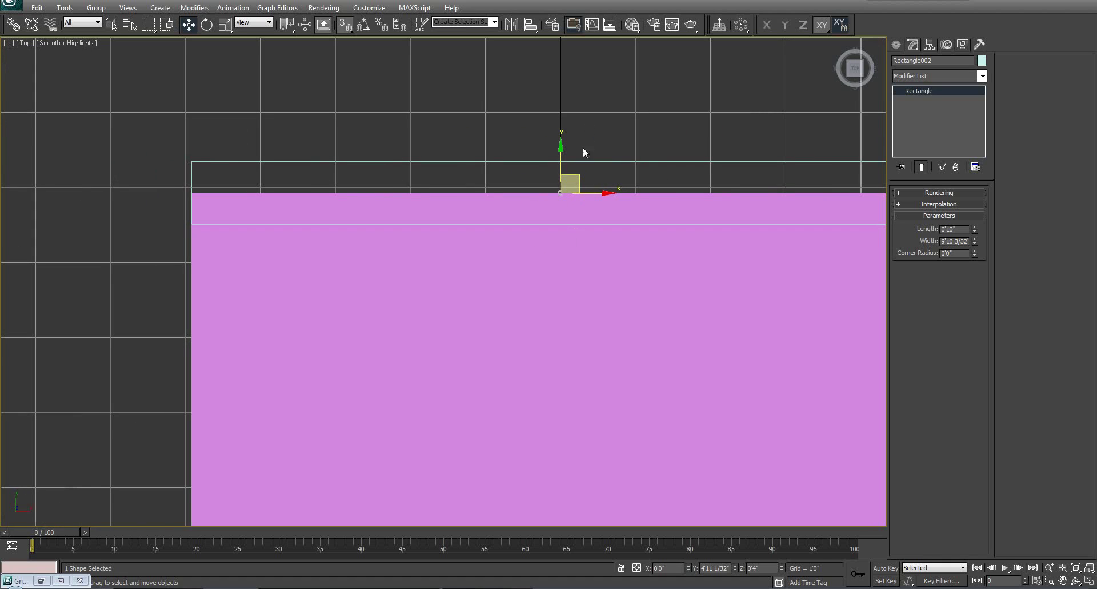
pyautogui.moveTo(582, 150); pyautogui.dragTo(572, 163, button='middle')
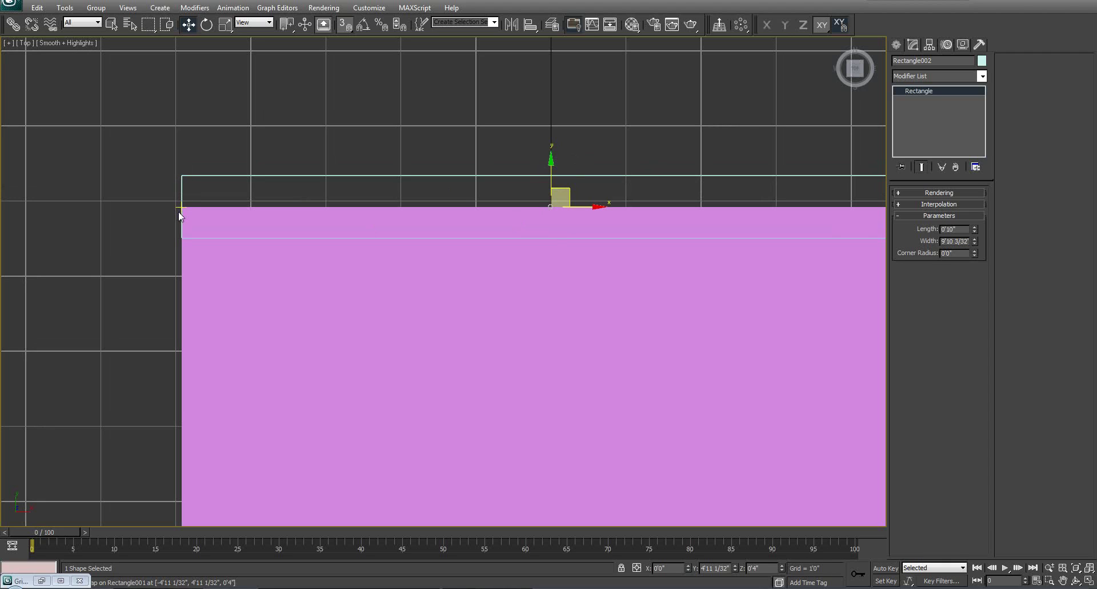
pyautogui.moveTo(244, 221); pyautogui.dragTo(290, 219, button='middle')
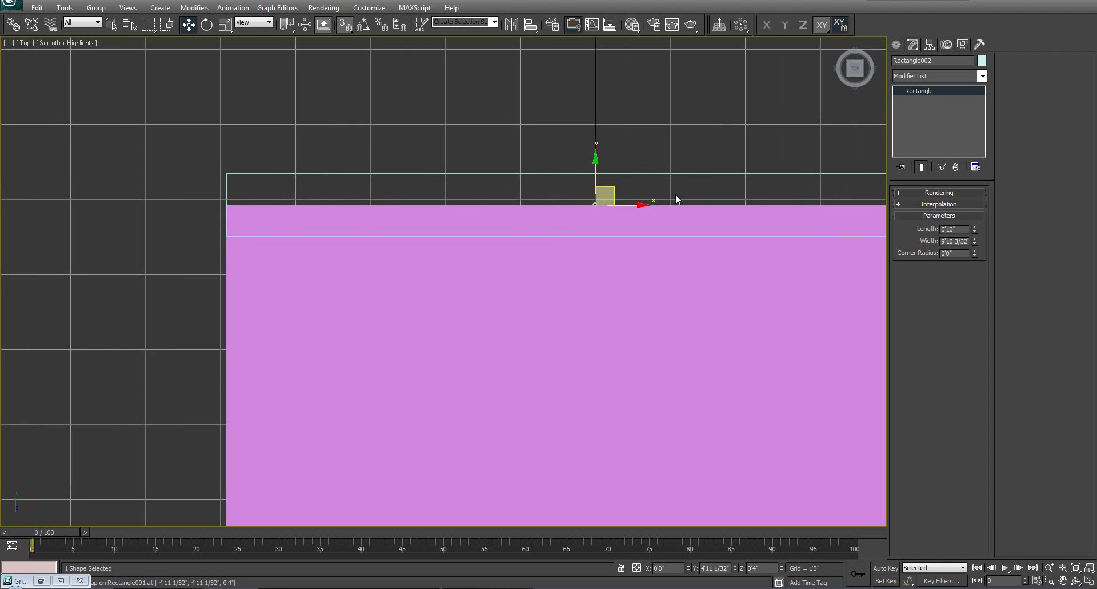
pyautogui.moveTo(681, 196); pyautogui.dragTo(315, 206, button='middle')
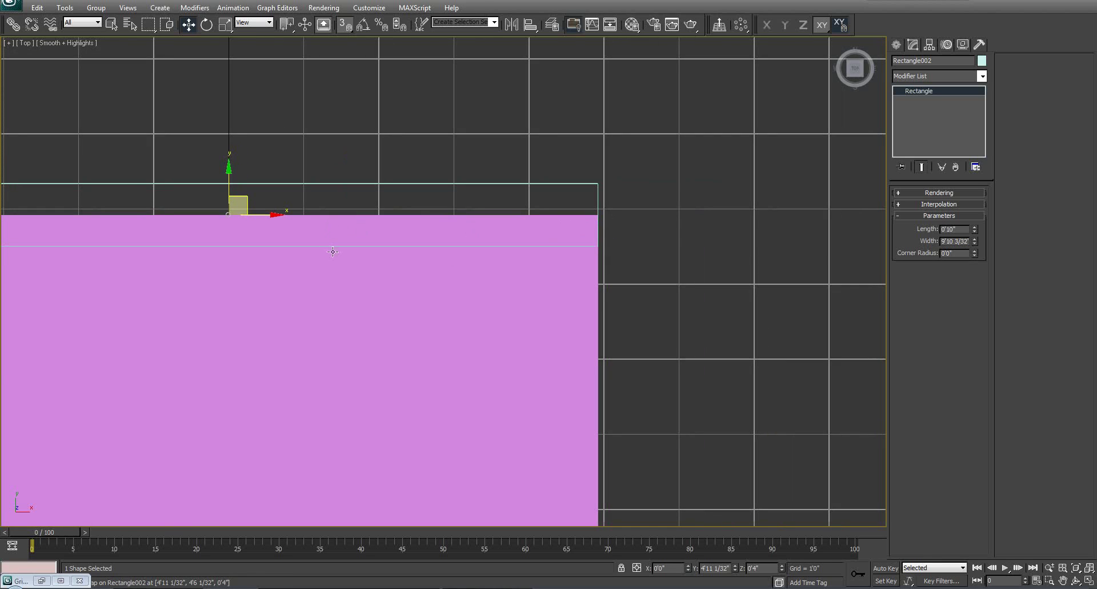
pyautogui.moveTo(152, 276); pyautogui.dragTo(462, 286, button='middle')
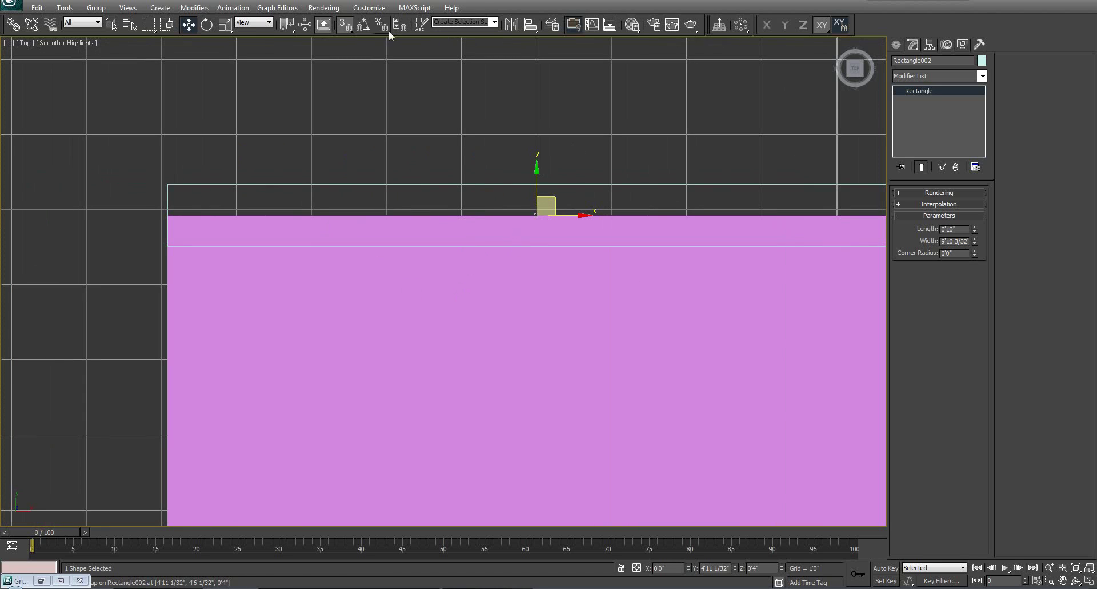
pyautogui.click(929, 46)
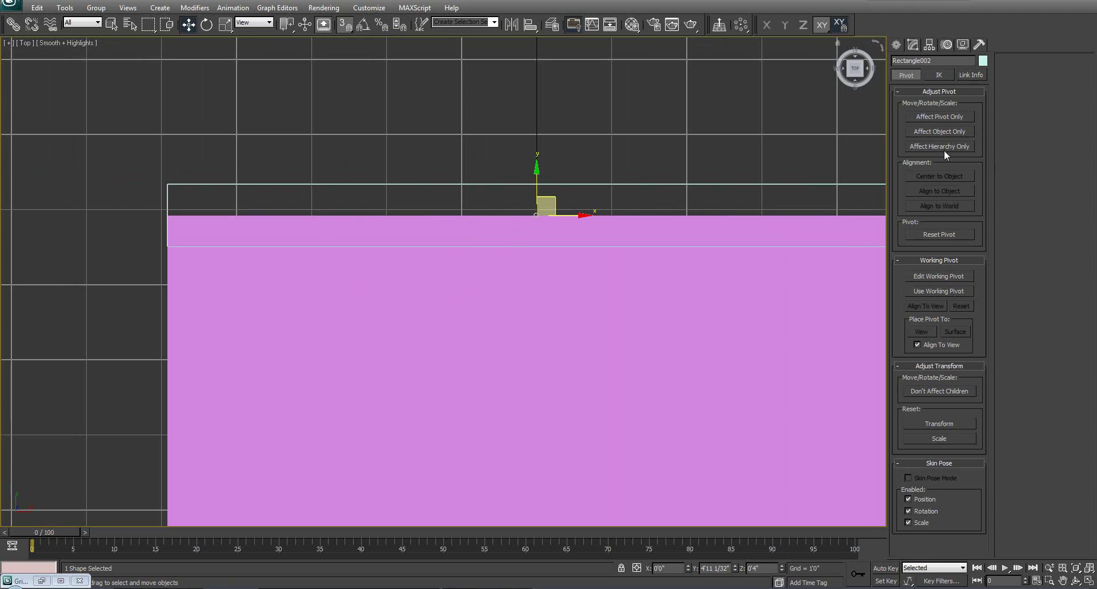
pyautogui.click(955, 119)
pyautogui.moveTo(532, 247); pyautogui.dragTo(593, 226, button='middle')
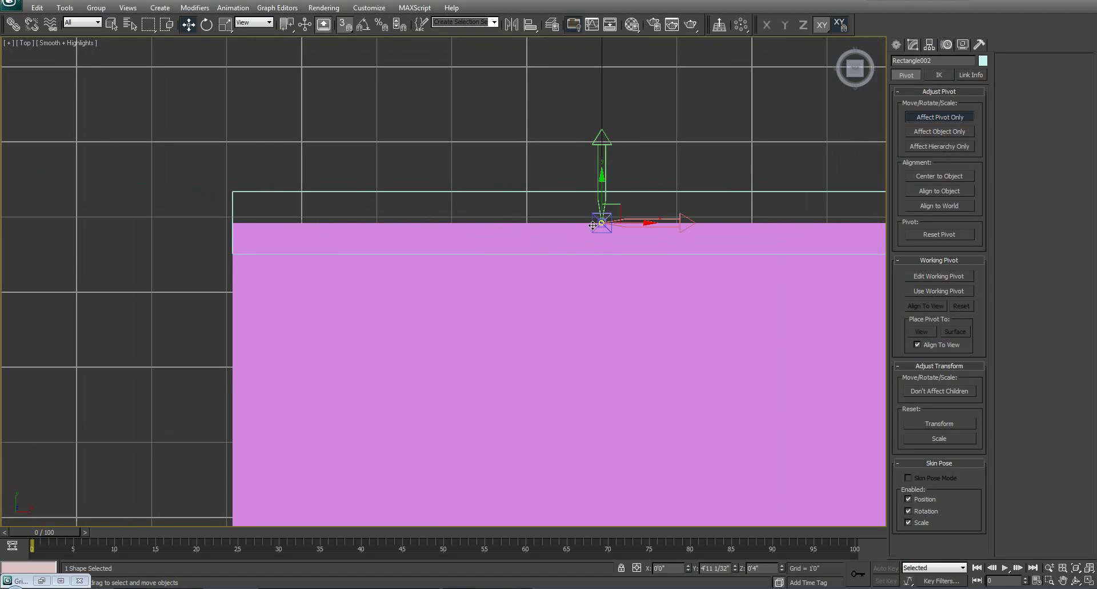
pyautogui.moveTo(603, 222); pyautogui.dragTo(233, 191)
# - Snap the strip onto the pink slab's back edge and view it low in Perspective
pyautogui.click(940, 116)
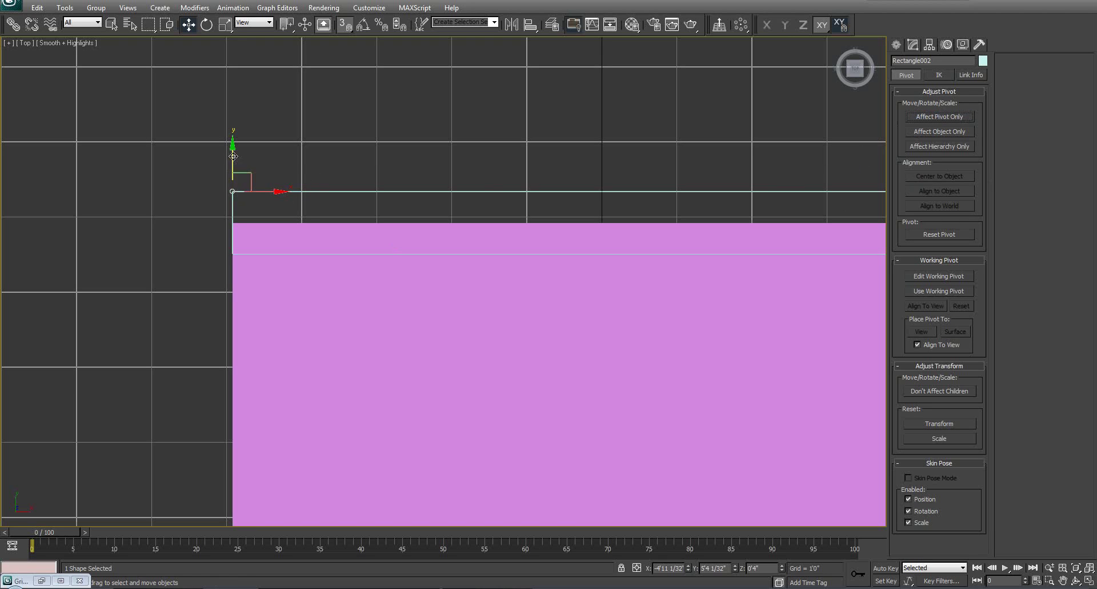
pyautogui.moveTo(233, 190); pyautogui.dragTo(232, 219)
pyautogui.moveTo(451, 299); pyautogui.dragTo(323, 325, button='middle')
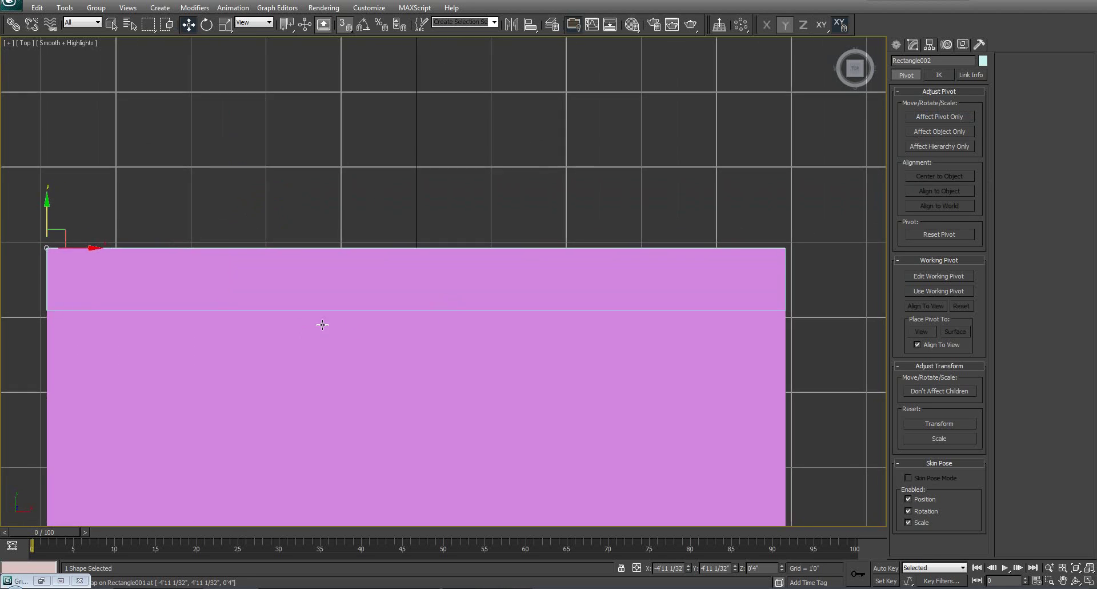
pyautogui.press('p')
pyautogui.scroll(-3, 359, 331)
pyautogui.keyDown('alt'); pyautogui.moveTo(358, 375); pyautogui.dragTo(343, 303, button='middle'); pyautogui.keyUp('alt')
# - Show Rectangle002's parameters in the Modify panel and orbit low to see the slab's thickness
pyautogui.click(913, 46)
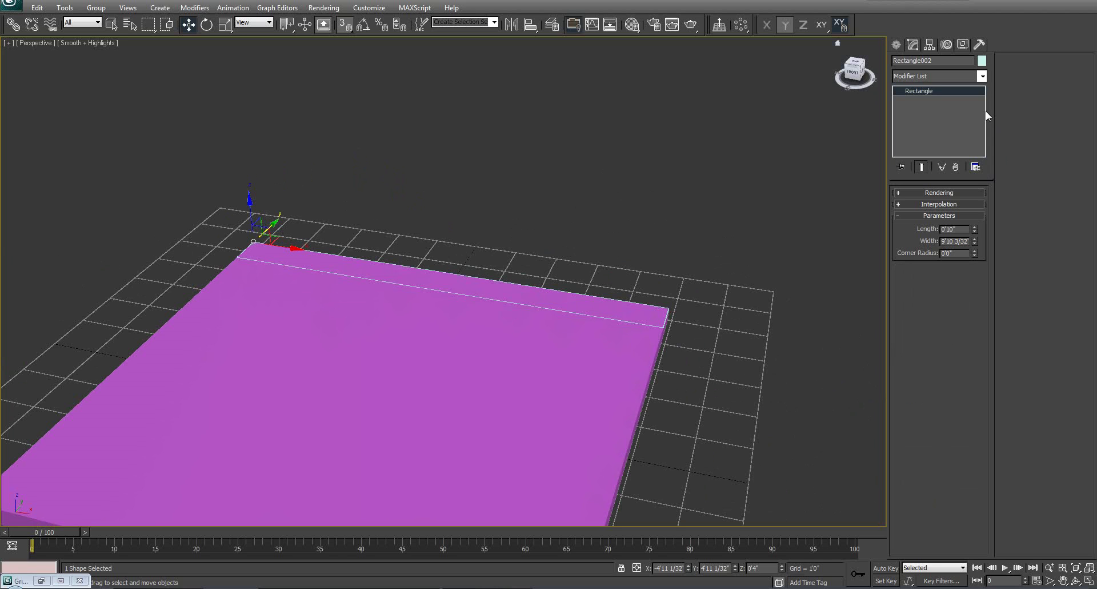
pyautogui.keyDown('alt'); pyautogui.moveTo(472, 336); pyautogui.dragTo(502, 300, button='middle'); pyautogui.keyUp('alt')
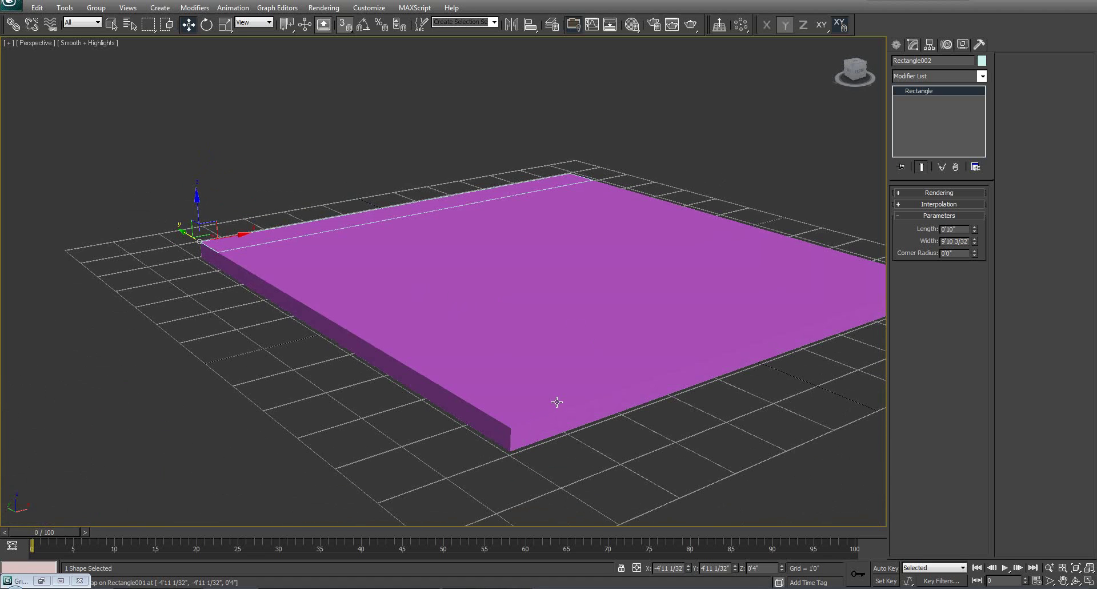
pyautogui.moveTo(557, 402)
pyautogui.keyDown('alt'); pyautogui.mouseDown(button='middle')
pyautogui.moveTo(537, 376)
pyautogui.moveTo(542, 395)
pyautogui.mouseUp(button='middle'); pyautogui.keyUp('alt')
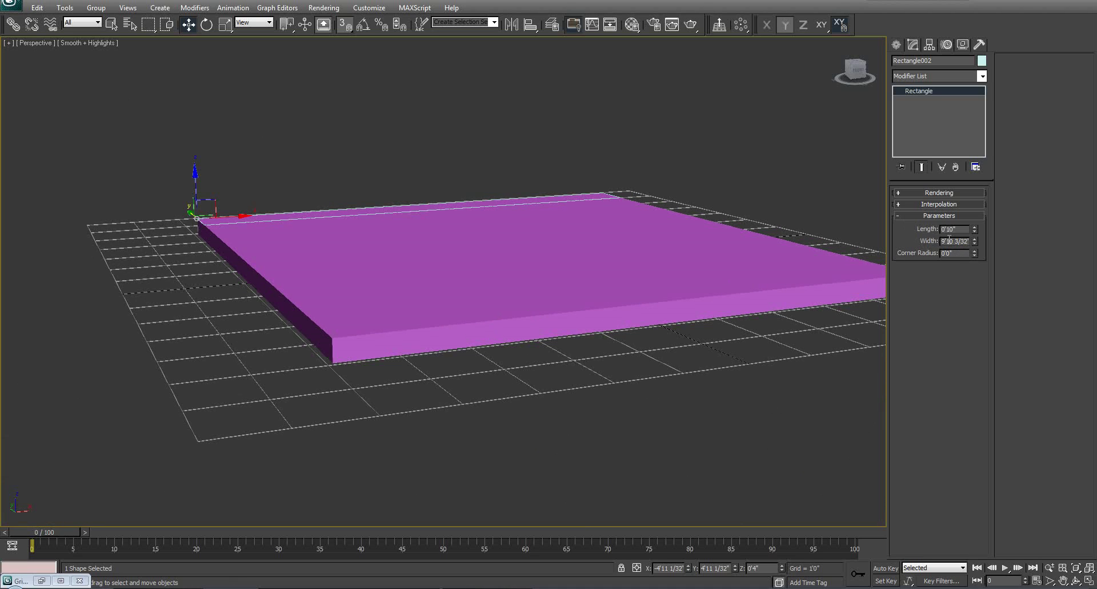
# - Apply an Extrude modifier to the strip with Amount 7'8"
pyautogui.click(941, 74)
pyautogui.write('ex')
pyautogui.press('Return')
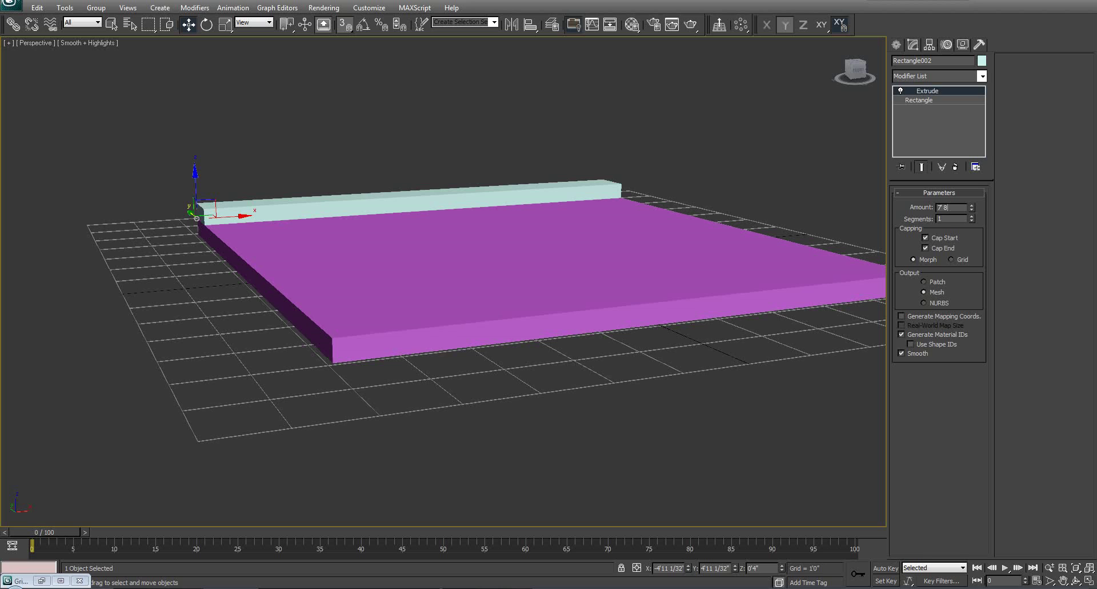
pyautogui.press('Return')
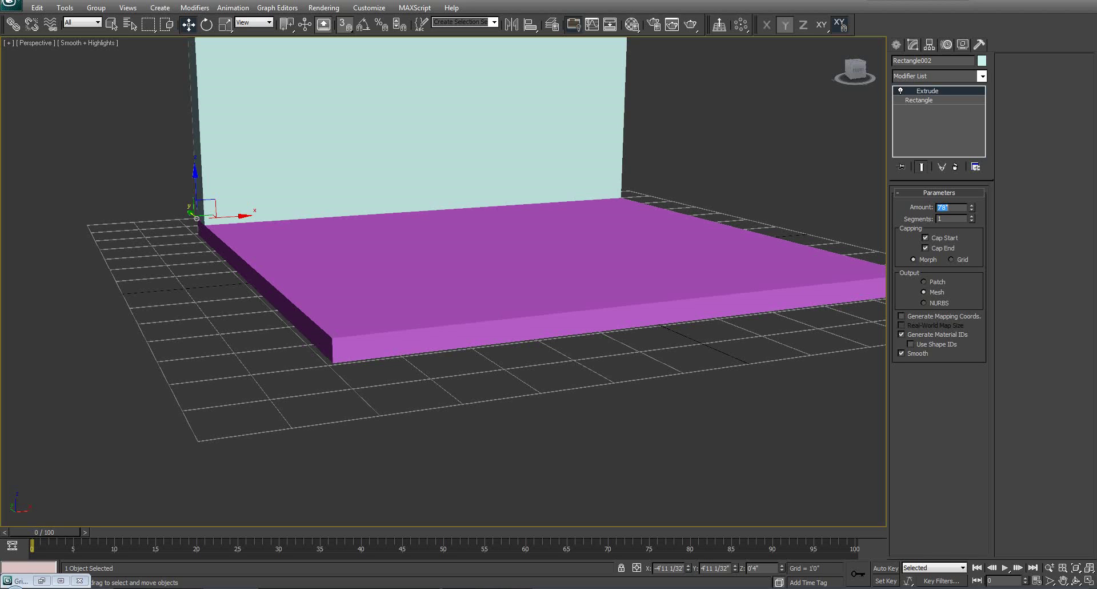
# - Orbit around the platform to inspect the new wall, then select the wall
pyautogui.keyDown('alt'); pyautogui.moveTo(630, 257); pyautogui.dragTo(504, 335, button='middle'); pyautogui.keyUp('alt')
pyautogui.scroll(-5, 574, 326)
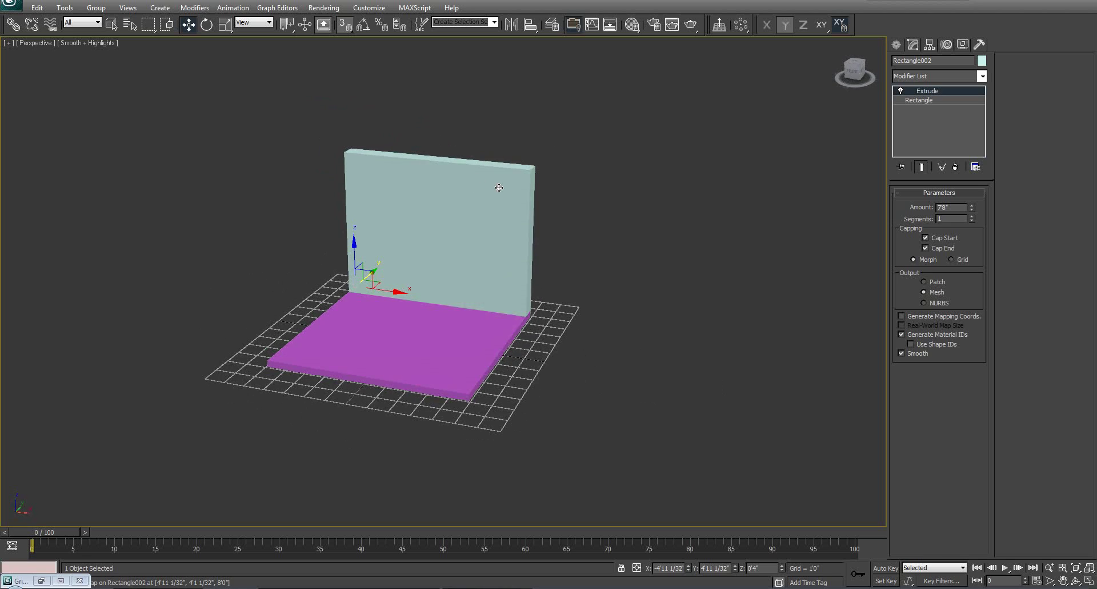
pyautogui.keyDown('alt'); pyautogui.moveTo(498, 191); pyautogui.dragTo(578, 279, button='middle'); pyautogui.keyUp('alt')
pyautogui.keyDown('alt'); pyautogui.moveTo(410, 175); pyautogui.dragTo(349, 251, button='middle'); pyautogui.keyUp('alt')
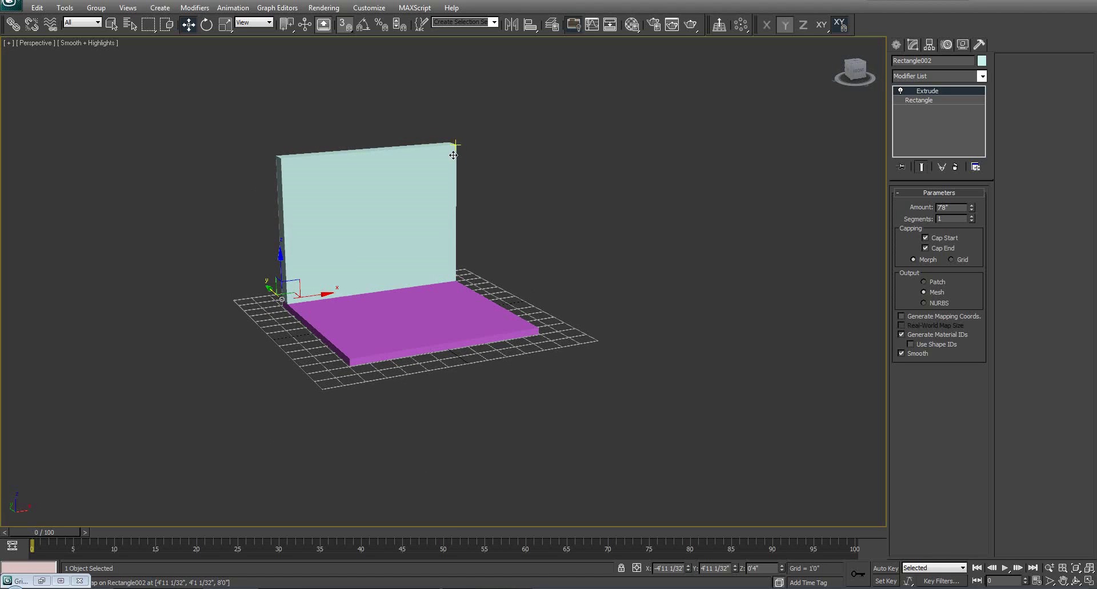
pyautogui.keyDown('alt'); pyautogui.moveTo(463, 254); pyautogui.dragTo(444, 294, button='middle'); pyautogui.keyUp('alt')
pyautogui.click(444, 294)
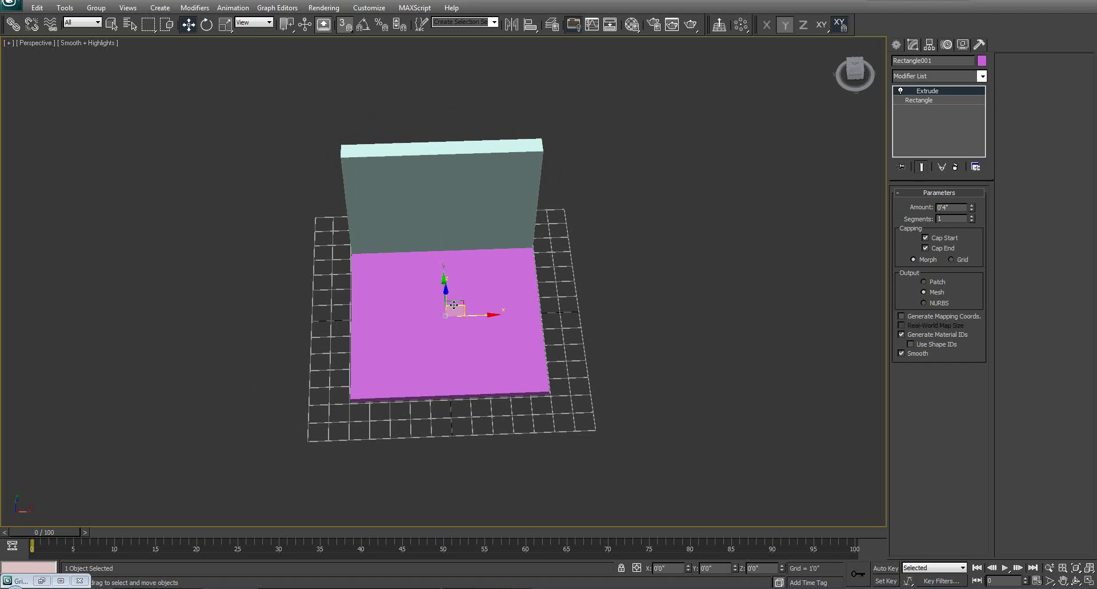
pyautogui.keyDown('alt'); pyautogui.moveTo(542, 336); pyautogui.dragTo(539, 340, button='middle'); pyautogui.keyUp('alt')
pyautogui.keyDown('alt'); pyautogui.moveTo(425, 327); pyautogui.dragTo(458, 267, button='middle'); pyautogui.keyUp('alt')
pyautogui.scroll(3, 463, 294)
pyautogui.click(444, 130)
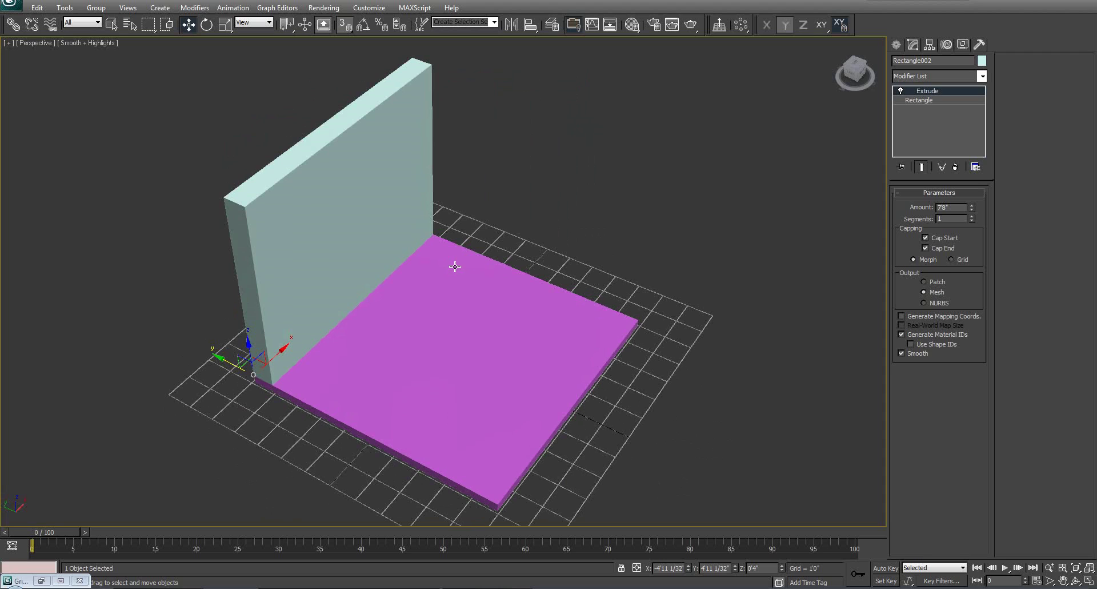
# - Clone the back wall by rotating it exactly 90° with angle snap, creating Rectangle003
pyautogui.press('e')
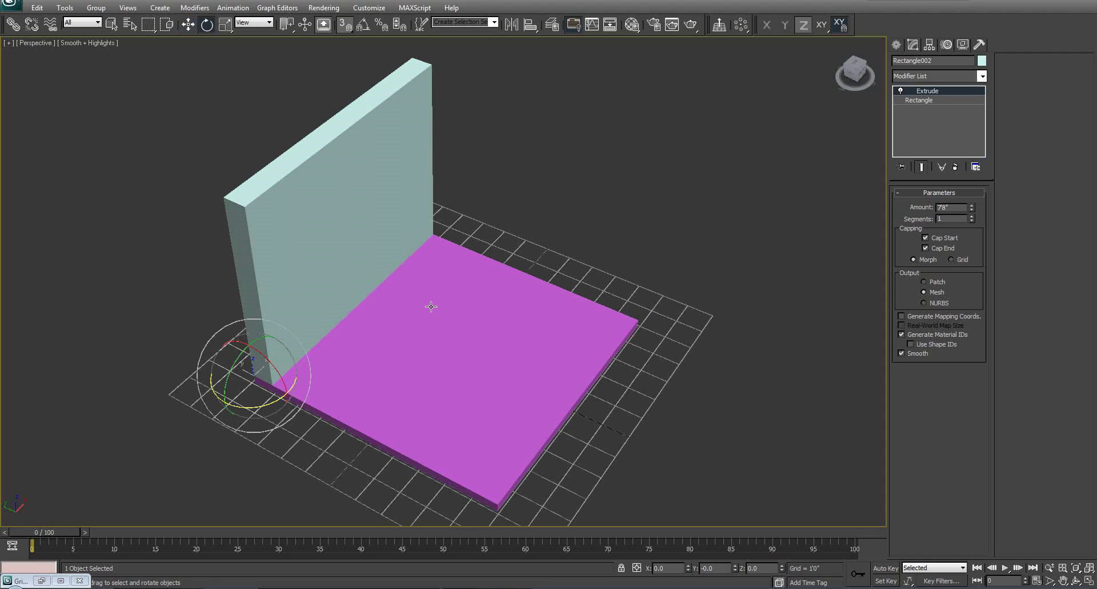
pyautogui.moveTo(266, 404)
pyautogui.keyDown('shift'); pyautogui.mouseDown()
pyautogui.moveTo(167, 421)
pyautogui.moveTo(180, 420)
pyautogui.mouseUp(); pyautogui.keyUp('shift')
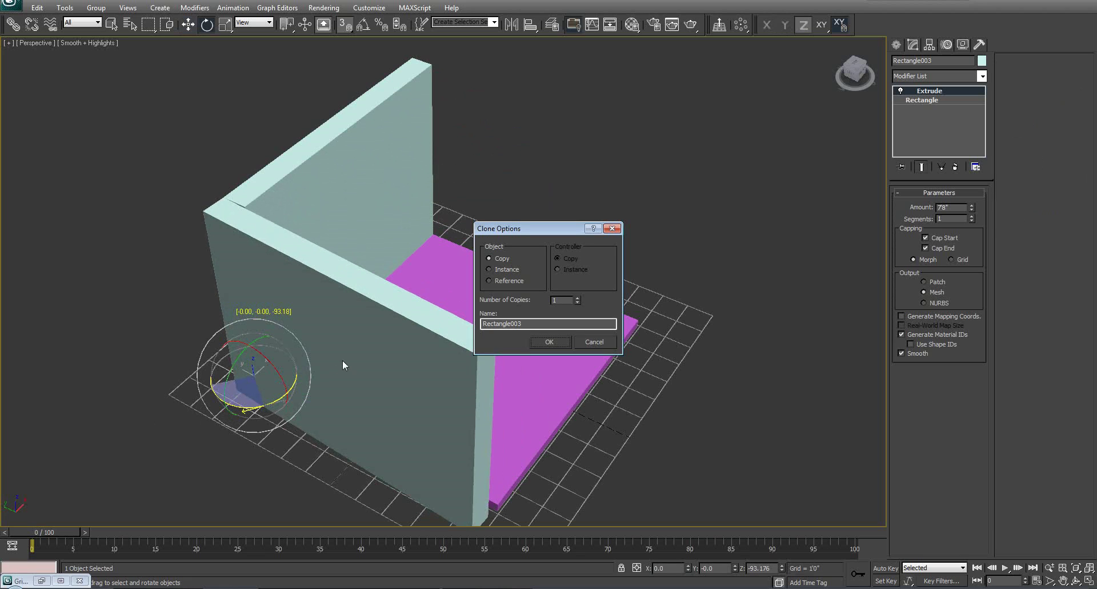
pyautogui.click(582, 342)
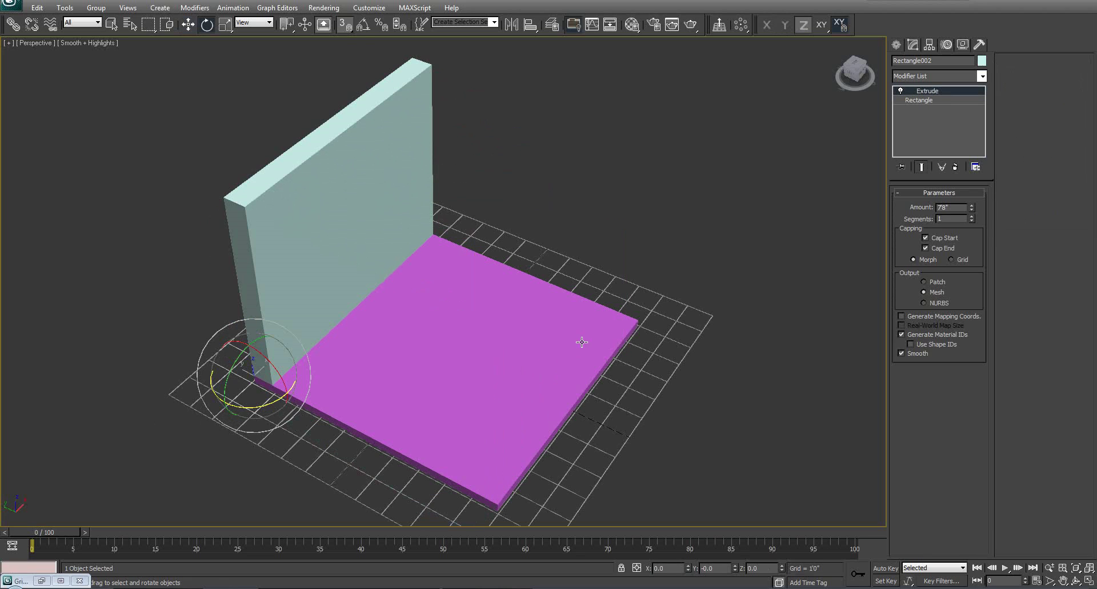
pyautogui.click(361, 28)
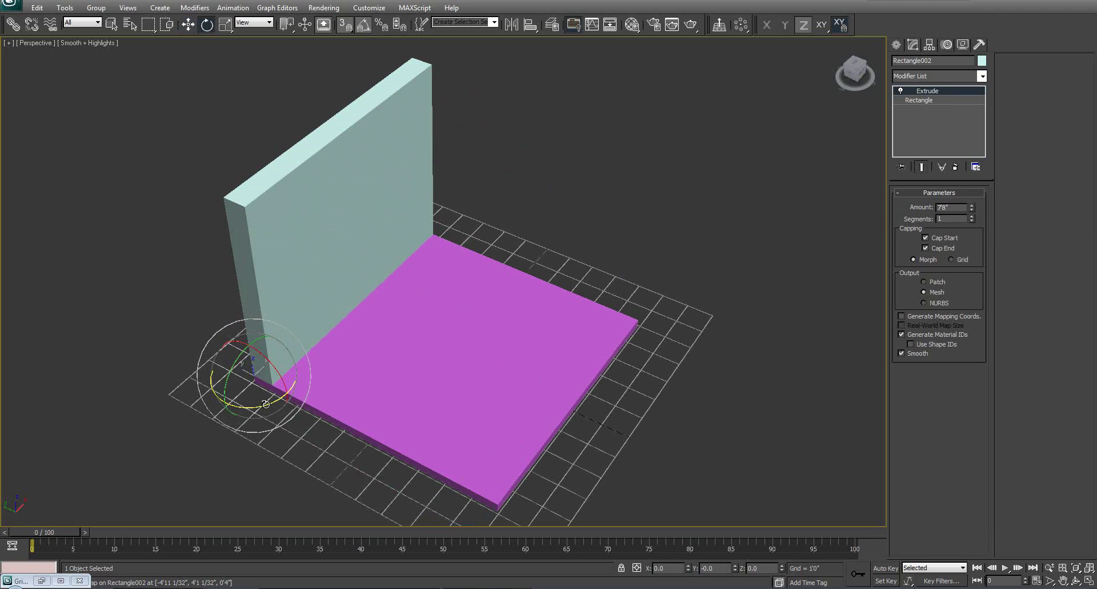
pyautogui.keyDown('shift'); pyautogui.moveTo(265, 403); pyautogui.dragTo(215, 421); pyautogui.keyUp('shift')
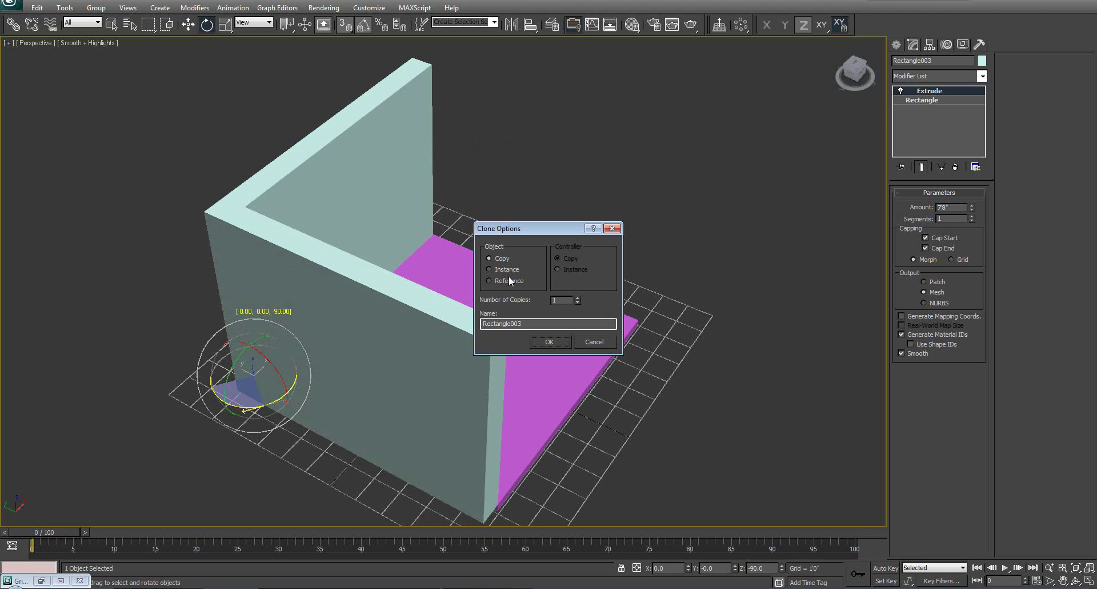
pyautogui.click(549, 341)
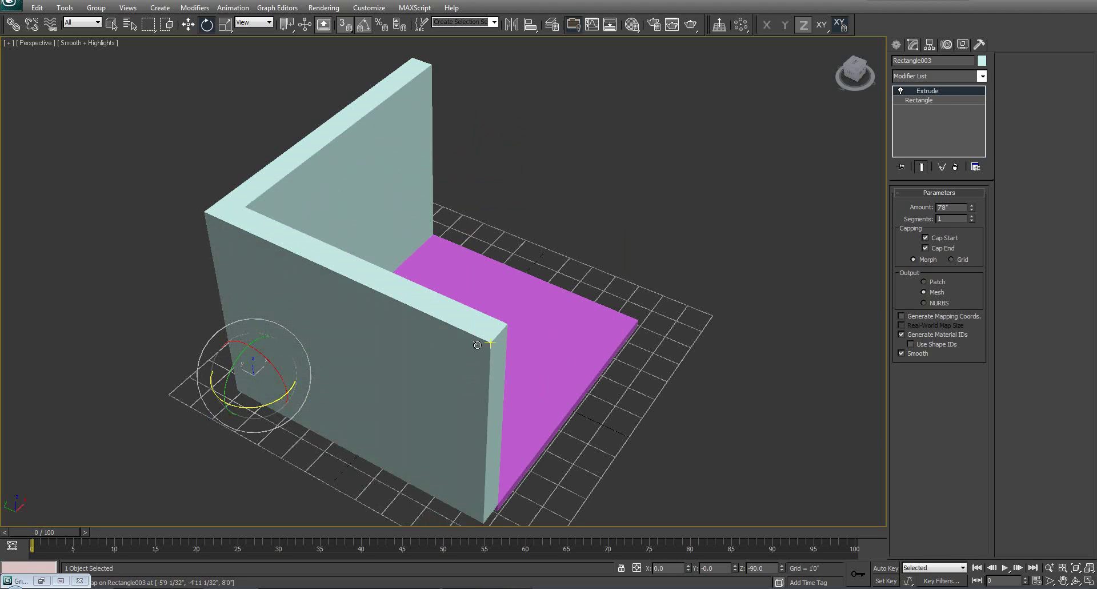
# - Move the cloned wall along X to the floor's right edge and check the corner
pyautogui.keyDown('alt'); pyautogui.moveTo(361, 383); pyautogui.dragTo(280, 366, button='middle'); pyautogui.keyUp('alt')
pyautogui.press('w')
pyautogui.keyDown('alt'); pyautogui.moveTo(325, 313); pyautogui.dragTo(290, 328, button='middle'); pyautogui.keyUp('alt')
pyautogui.moveTo(360, 236); pyautogui.dragTo(570, 243)
pyautogui.keyDown('alt'); pyautogui.moveTo(570, 243); pyautogui.dragTo(456, 345, button='middle'); pyautogui.keyUp('alt')
pyautogui.keyDown('alt'); pyautogui.moveTo(607, 367); pyautogui.dragTo(618, 296, button='middle'); pyautogui.keyUp('alt')
pyautogui.keyDown('alt'); pyautogui.moveTo(620, 216); pyautogui.dragTo(627, 165, button='middle'); pyautogui.keyUp('alt')
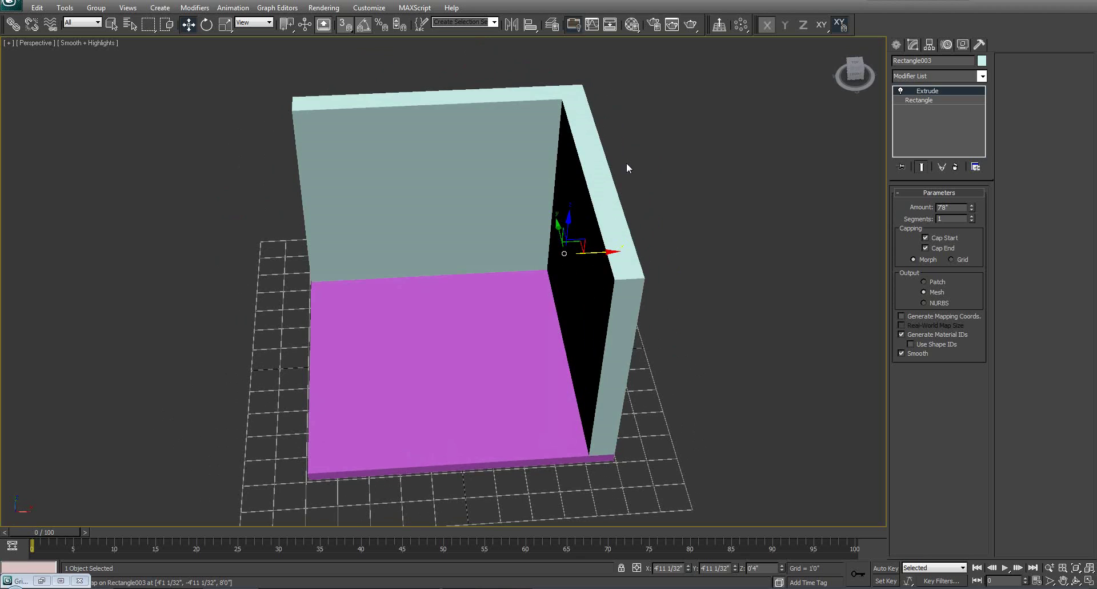
# - Mirror the right wall on X as an Instance and set it flush with the floor's left edge
pyautogui.click(511, 25)
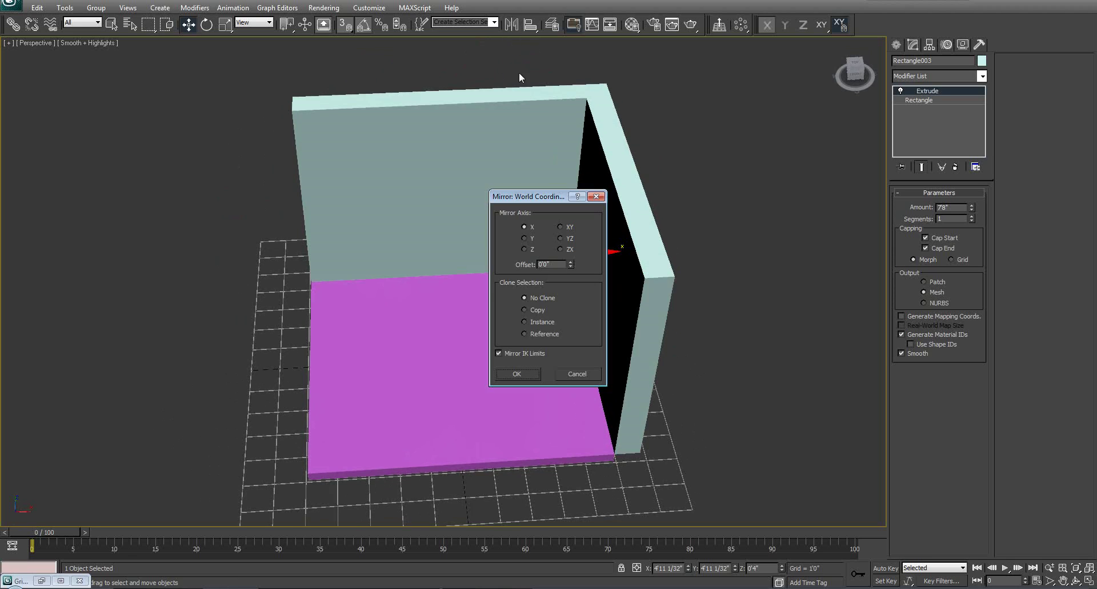
pyautogui.moveTo(530, 205); pyautogui.dragTo(701, 187)
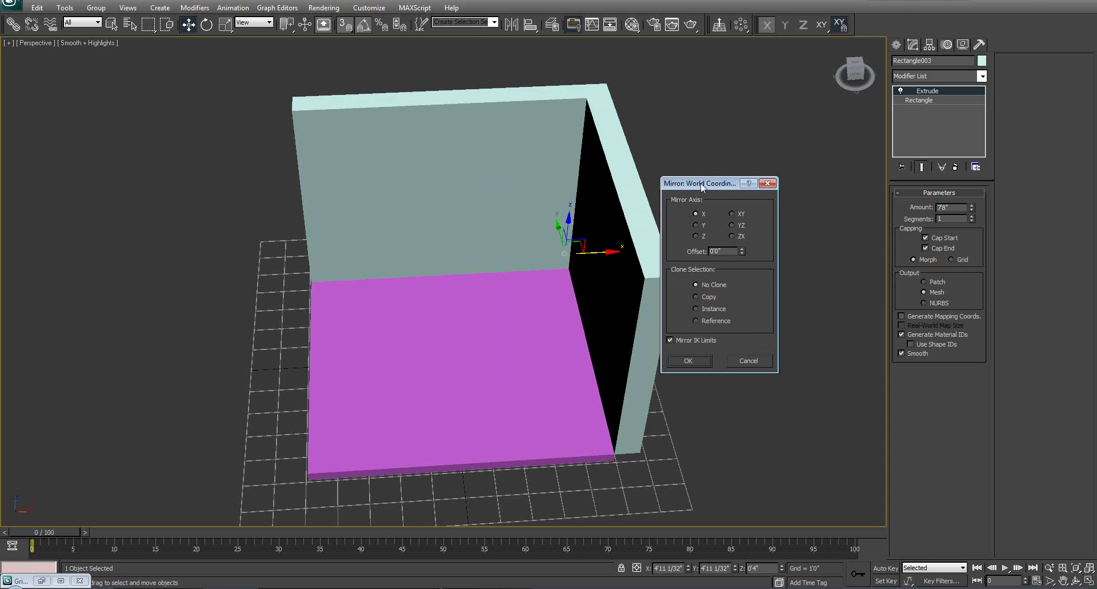
pyautogui.click(708, 309)
pyautogui.click(689, 361)
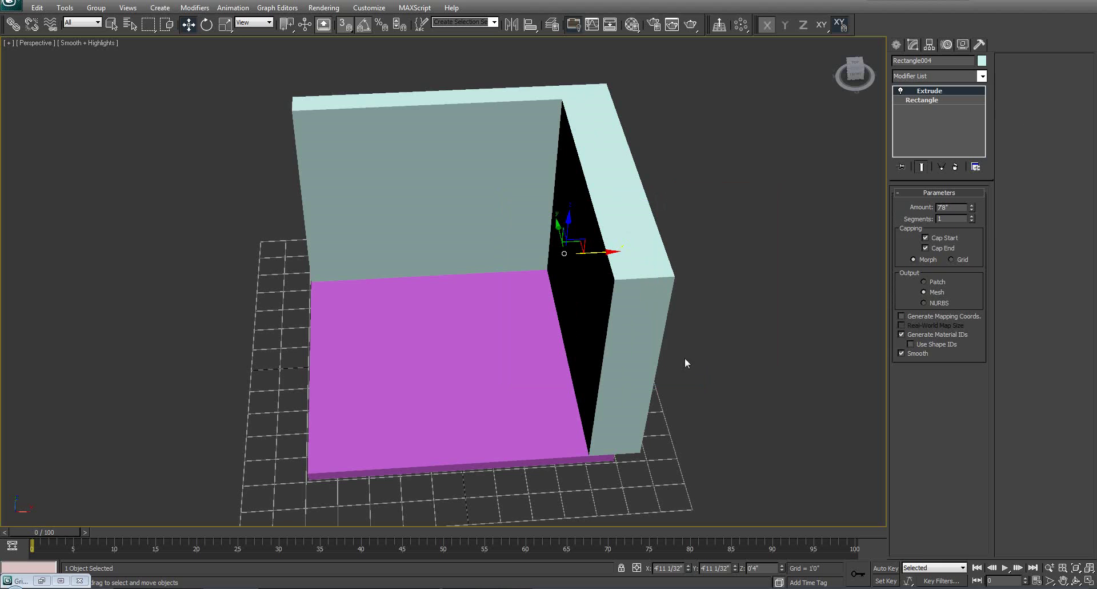
pyautogui.moveTo(604, 254); pyautogui.dragTo(363, 304)
pyautogui.moveTo(408, 304)
pyautogui.mouseDown(button='middle')
pyautogui.moveTo(440, 301)
pyautogui.moveTo(419, 295)
pyautogui.mouseUp(button='middle')
pyautogui.moveTo(348, 289); pyautogui.dragTo(309, 314)
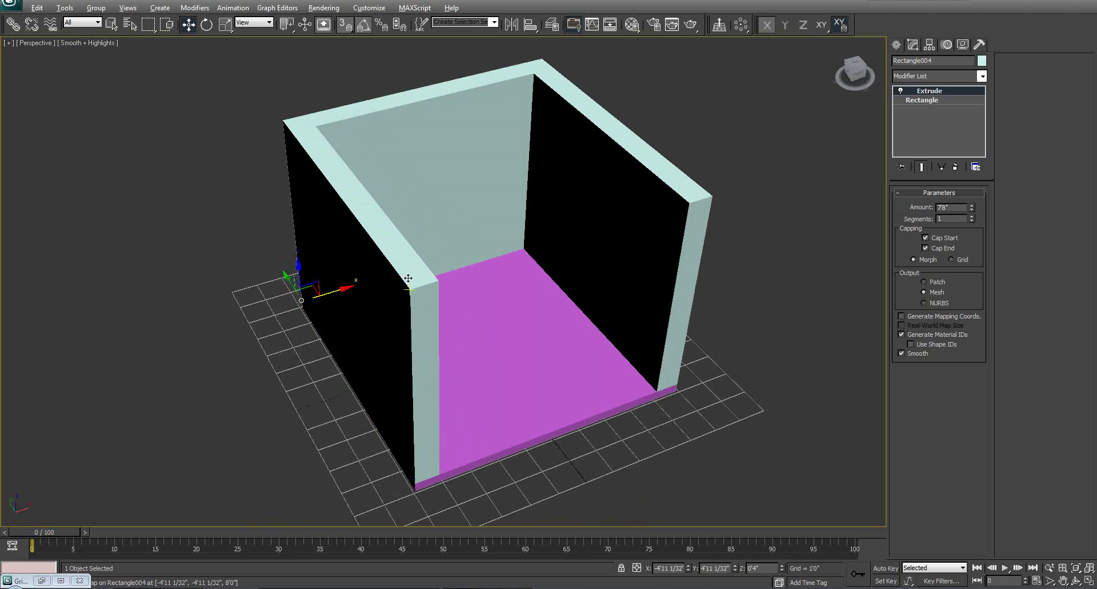
pyautogui.moveTo(439, 285)
pyautogui.keyDown('alt'); pyautogui.mouseDown(button='middle')
pyautogui.moveTo(441, 307)
pyautogui.moveTo(343, 262)
pyautogui.moveTo(406, 228)
pyautogui.moveTo(421, 264)
pyautogui.moveTo(466, 265)
pyautogui.moveTo(451, 253)
pyautogui.moveTo(458, 318)
pyautogui.moveTo(460, 307)
pyautogui.moveTo(468, 314)
pyautogui.moveTo(446, 287)
pyautogui.moveTo(448, 257)
pyautogui.moveTo(437, 279)
pyautogui.moveTo(446, 270)
pyautogui.moveTo(432, 267)
pyautogui.mouseUp(button='middle'); pyautogui.keyUp('alt')
# - Frame the back wall in Front view with Edged Faces on, then pick the Rectangle spline tool
pyautogui.scroll(3, 462, 309)
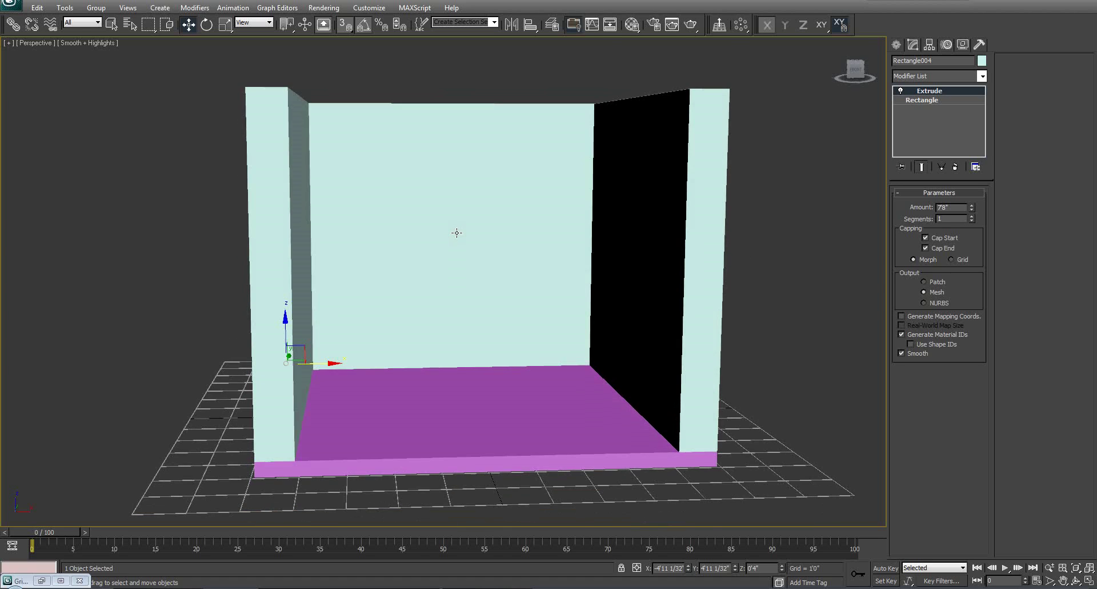
pyautogui.press('f')
pyautogui.scroll(5, 474, 208)
pyautogui.moveTo(474, 208); pyautogui.dragTo(466, 187, button='middle')
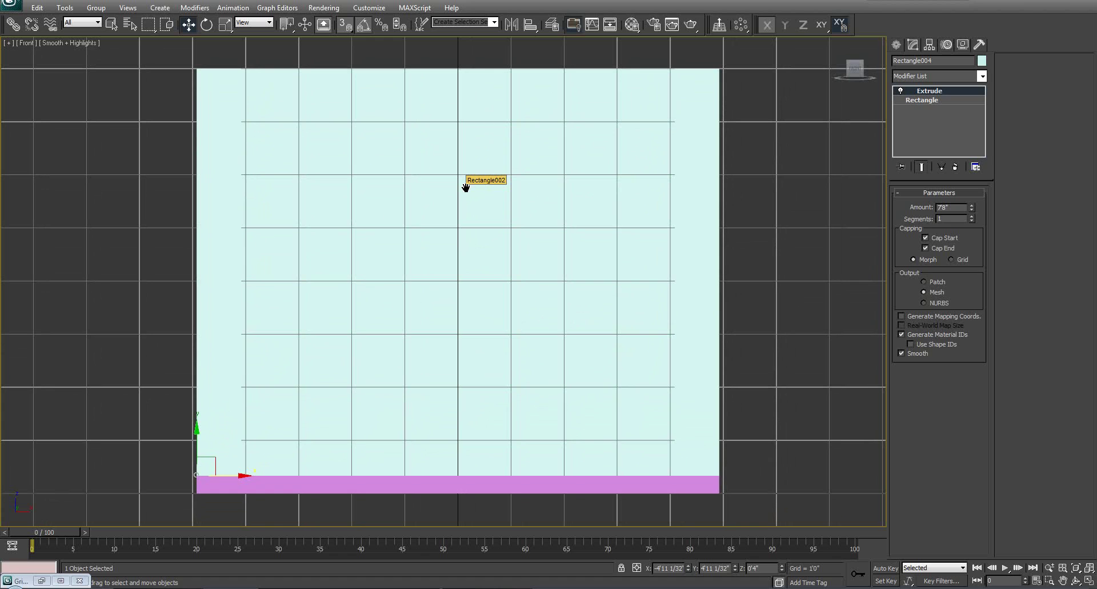
pyautogui.press('F4')
pyautogui.moveTo(583, 113)
pyautogui.mouseDown(button='middle')
pyautogui.moveTo(541, 186)
pyautogui.moveTo(563, 177)
pyautogui.moveTo(587, 123)
pyautogui.mouseUp(button='middle')
pyautogui.scroll(-2, 526, 196)
pyautogui.moveTo(514, 192); pyautogui.dragTo(511, 169, button='middle')
pyautogui.scroll(2, 510, 214)
pyautogui.moveTo(499, 211); pyautogui.dragTo(531, 249, button='middle')
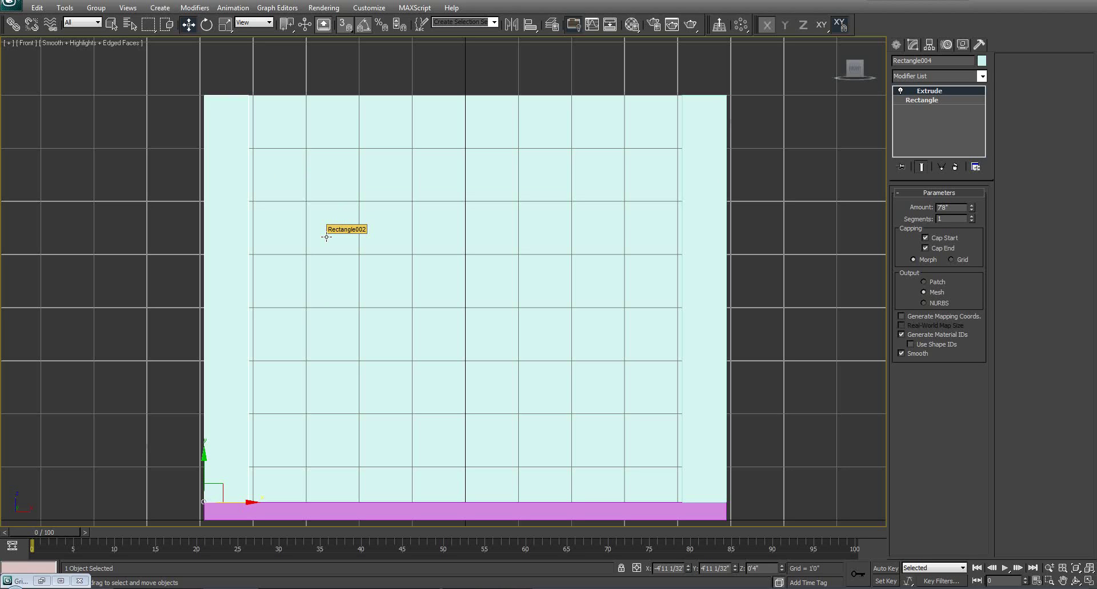
pyautogui.click(898, 44)
pyautogui.click(966, 128)
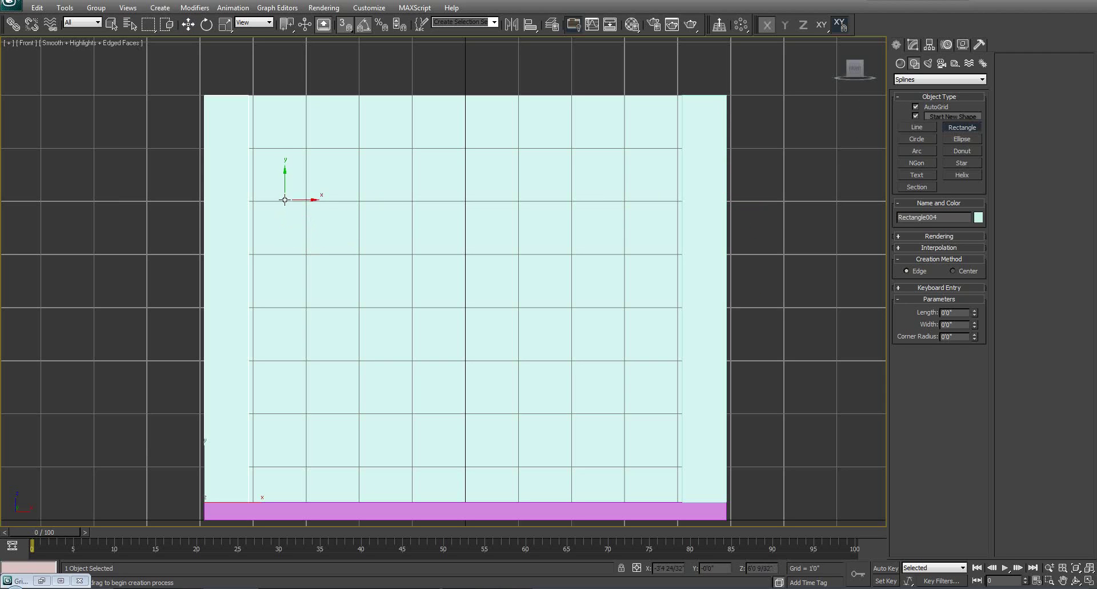
# - Draw a wide rectangle across the back wall in Front view, checking it in Perspective
pyautogui.moveTo(279, 178); pyautogui.dragTo(655, 243)
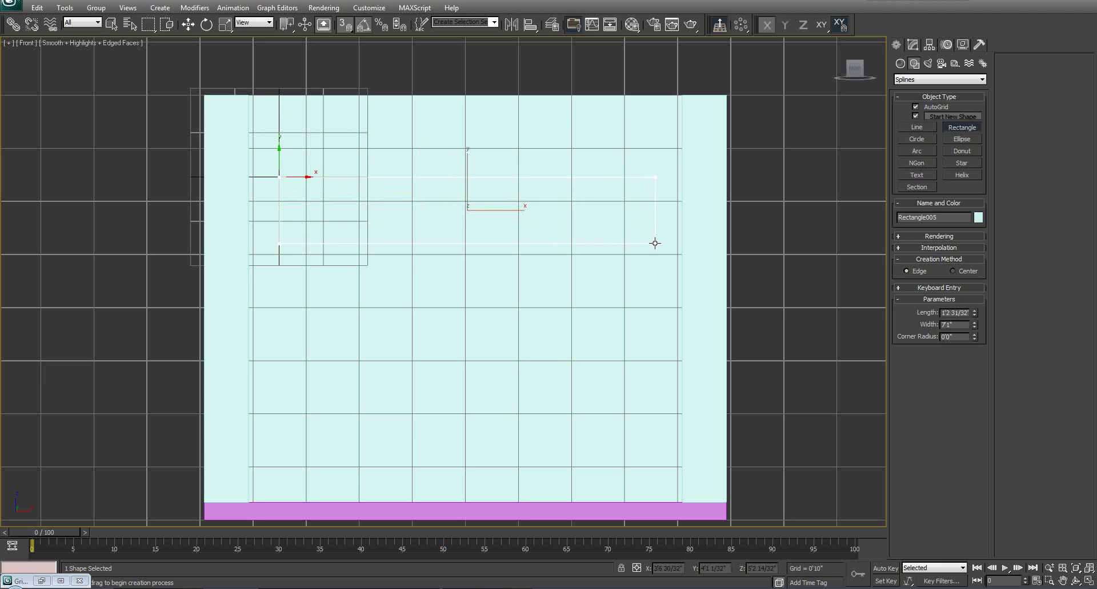
pyautogui.moveTo(654, 243); pyautogui.dragTo(657, 243)
pyautogui.press('p')
pyautogui.keyDown('alt'); pyautogui.moveTo(563, 229); pyautogui.dragTo(489, 277, button='middle'); pyautogui.keyUp('alt')
pyautogui.press('f')
pyautogui.scroll(2, 462, 177)
pyautogui.moveTo(434, 98); pyautogui.dragTo(445, 288, button='middle')
pyautogui.scroll(5, 492, 233)
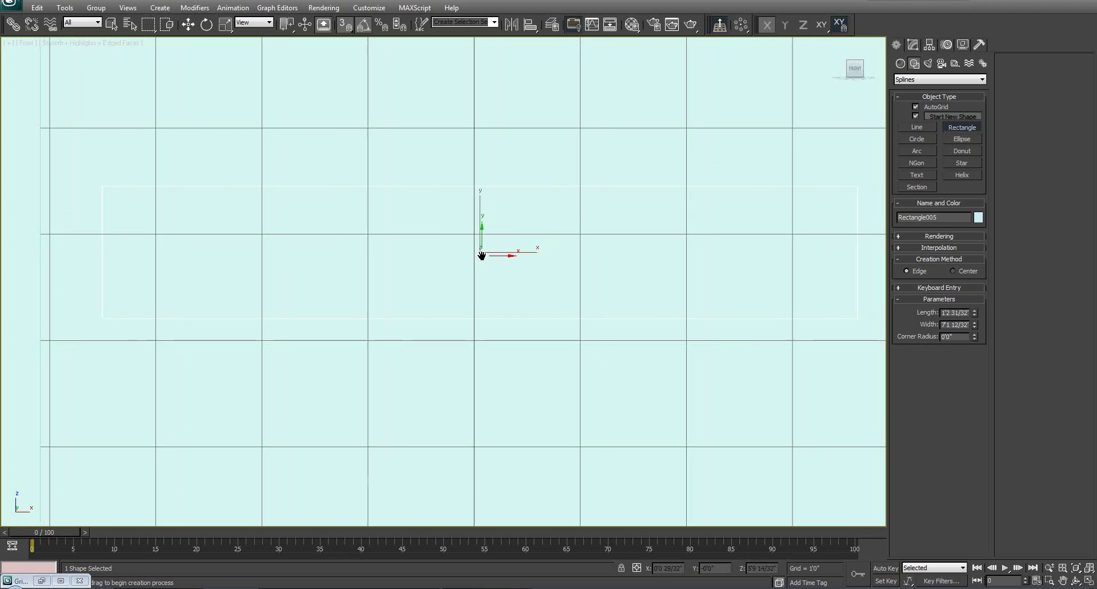
pyautogui.moveTo(494, 238); pyautogui.dragTo(458, 251, button='middle')
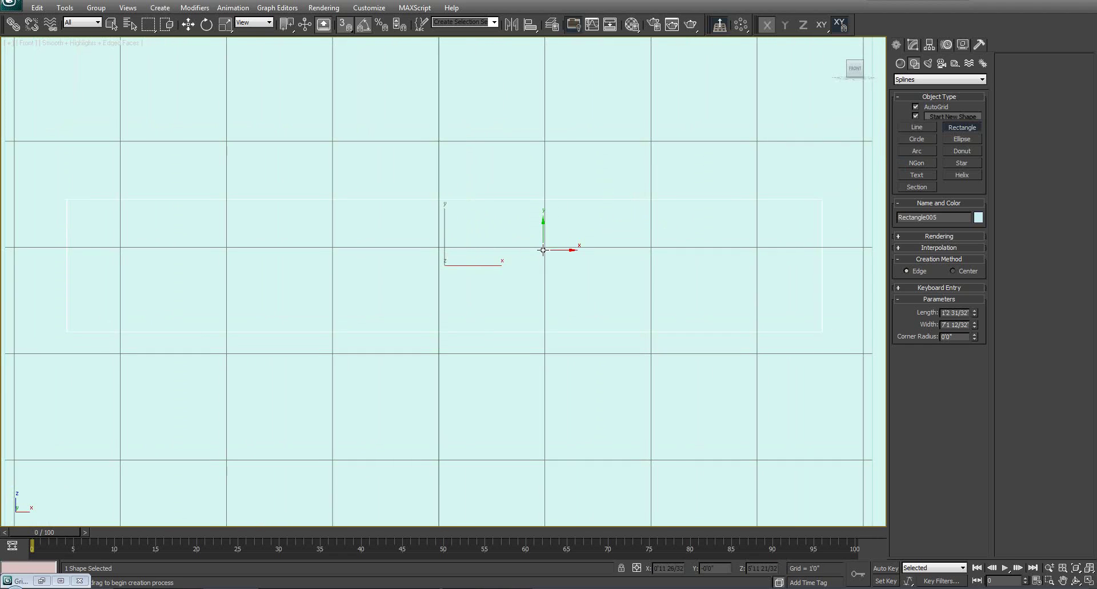
pyautogui.scroll(-2, 474, 174)
pyautogui.moveTo(473, 175); pyautogui.dragTo(497, 232, button='middle')
pyautogui.scroll(2, 472, 272)
pyautogui.moveTo(472, 271); pyautogui.dragTo(483, 292, button='middle')
pyautogui.rightClick(489, 286)
# - Draw a smaller rectangle from the wall's top edge with Length 1'6"
pyautogui.press('e')
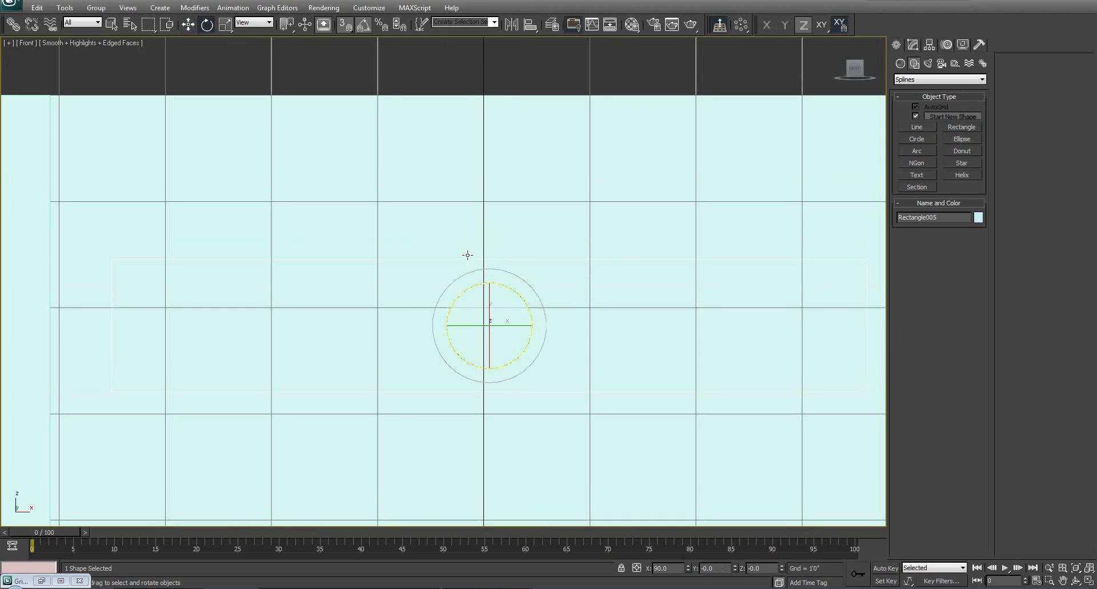
pyautogui.moveTo(280, 244); pyautogui.dragTo(351, 238, button='middle')
pyautogui.moveTo(338, 198); pyautogui.dragTo(360, 208, button='middle')
pyautogui.rightClick(359, 207)
pyautogui.click(392, 146)
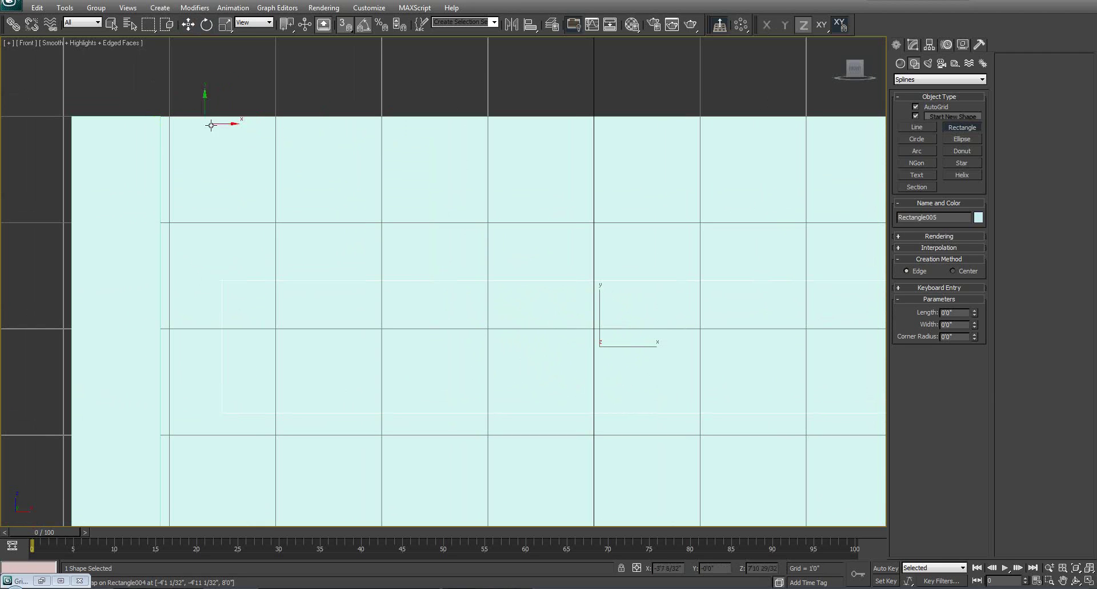
pyautogui.moveTo(250, 117); pyautogui.dragTo(355, 265)
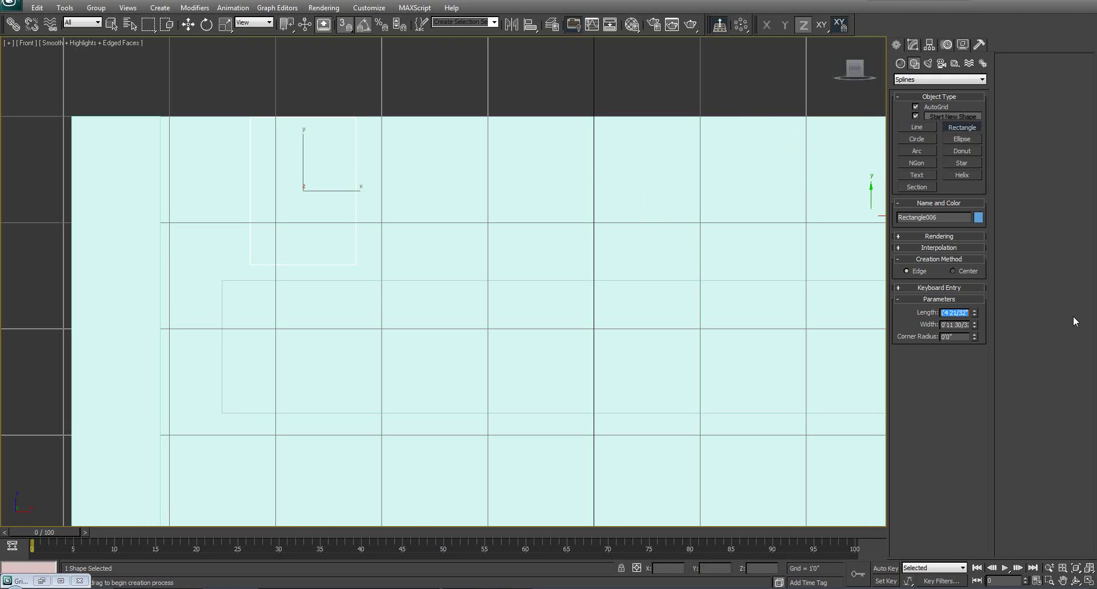
pyautogui.press('Return')
pyautogui.scroll(2, 286, 280)
pyautogui.moveTo(274, 280); pyautogui.dragTo(424, 363, button='middle')
# - Move the small rectangle slightly down, then select the wide rectangle
pyautogui.press('w')
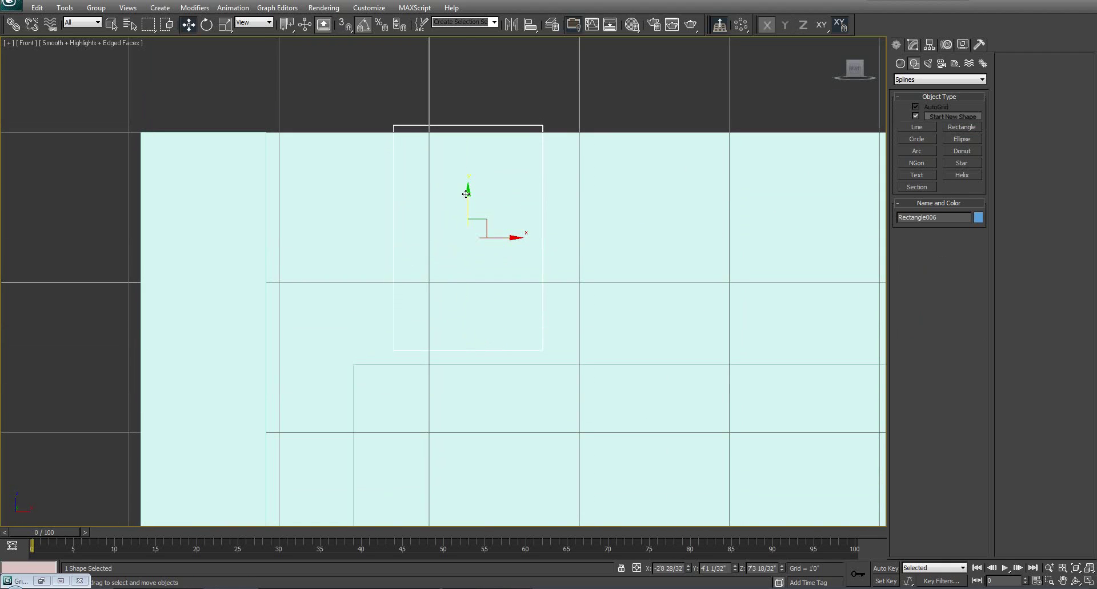
pyautogui.moveTo(467, 203); pyautogui.dragTo(469, 202)
pyautogui.moveTo(663, 354); pyautogui.dragTo(506, 289, button='middle')
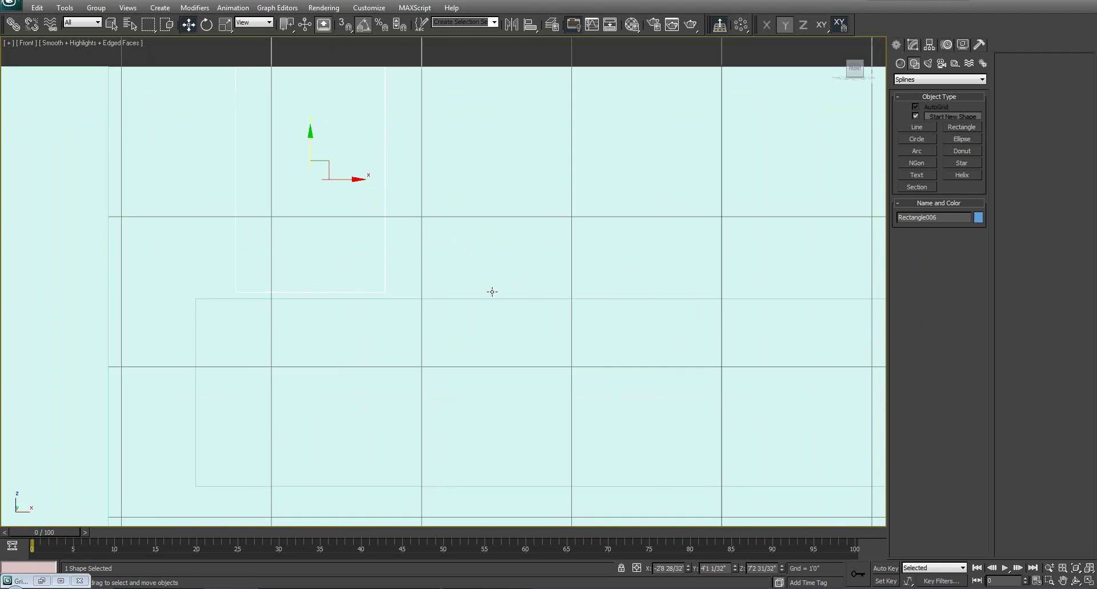
pyautogui.click(492, 299)
pyautogui.moveTo(493, 343); pyautogui.dragTo(428, 310, button='middle')
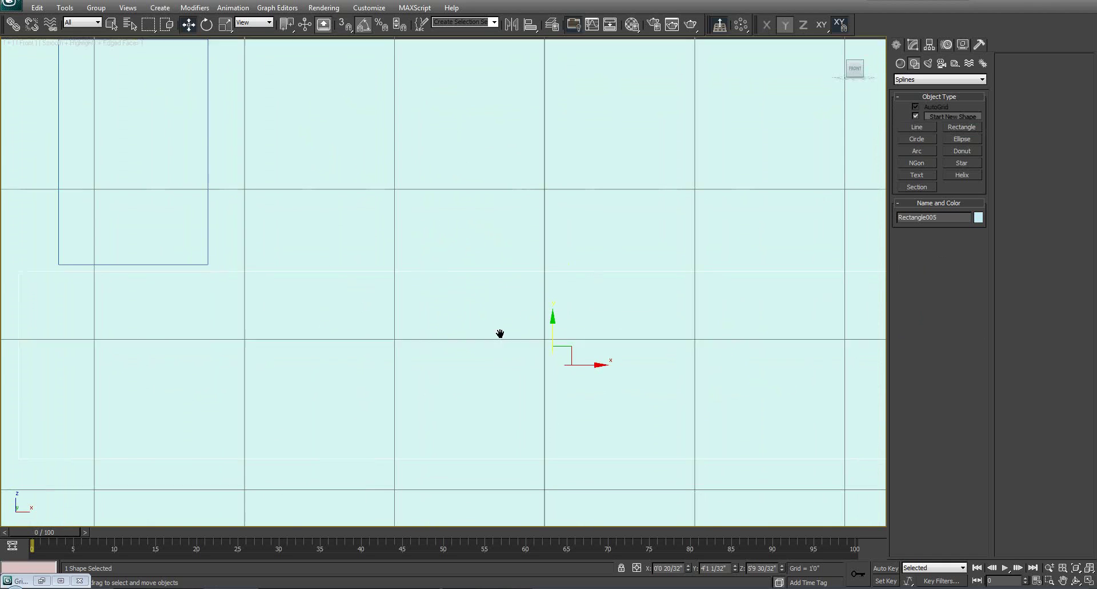
pyautogui.scroll(-3, 528, 281)
pyautogui.moveTo(528, 282); pyautogui.dragTo(456, 312, button='middle')
# - Resize the wide rectangle to Length 1'0" and Width 7'6"
pyautogui.click(913, 45)
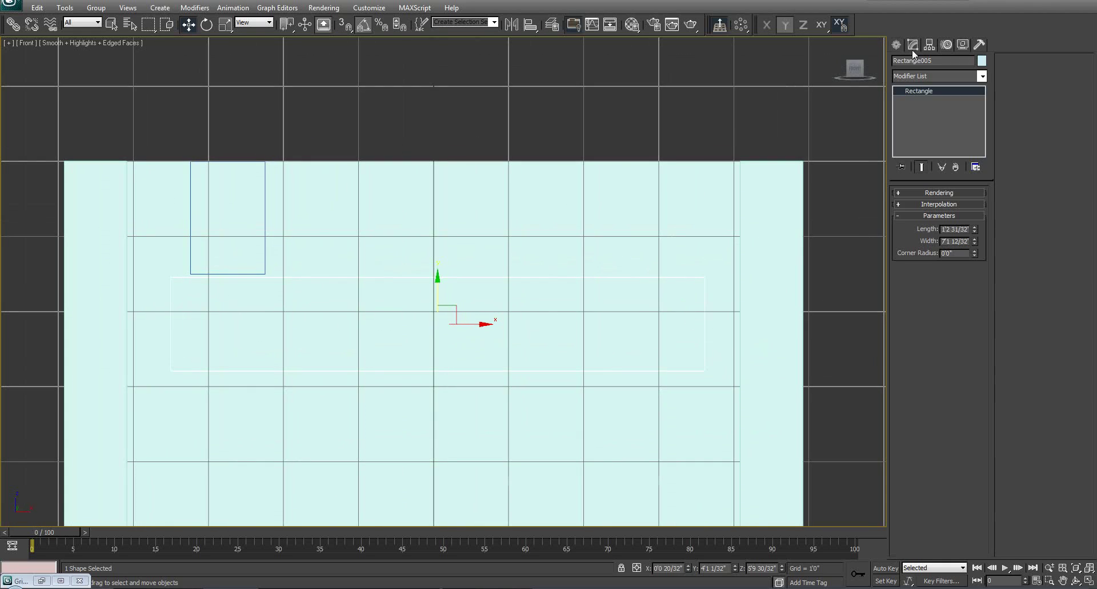
pyautogui.click(897, 45)
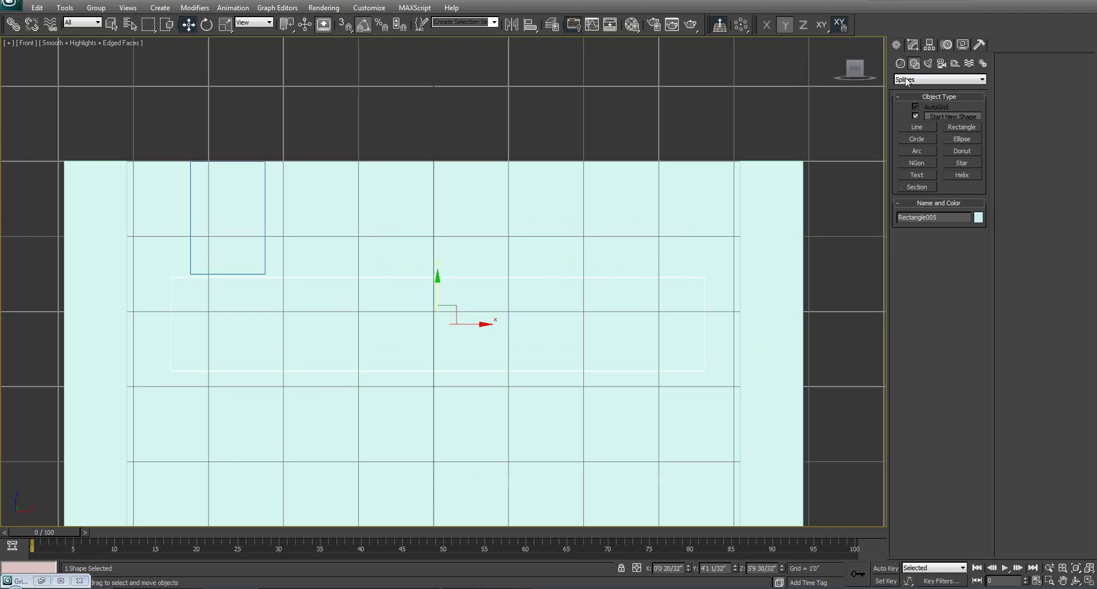
pyautogui.click(913, 43)
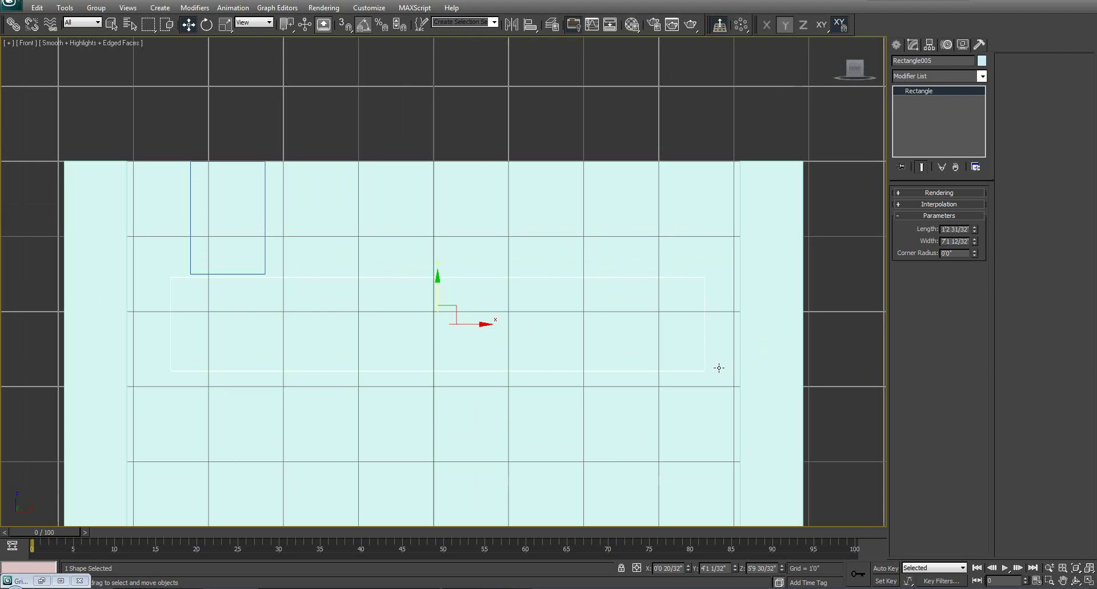
pyautogui.click(943, 230)
pyautogui.write('12')
pyautogui.press('Return')
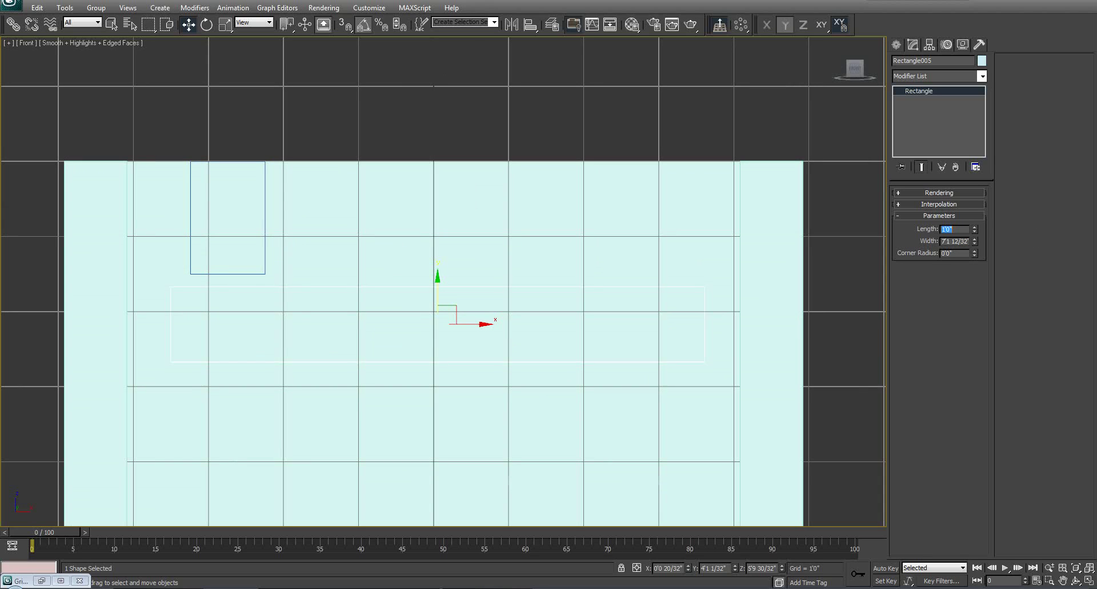
pyautogui.click(944, 240)
pyautogui.press('BackSpace')
pyautogui.write('90')
pyautogui.press('Return')
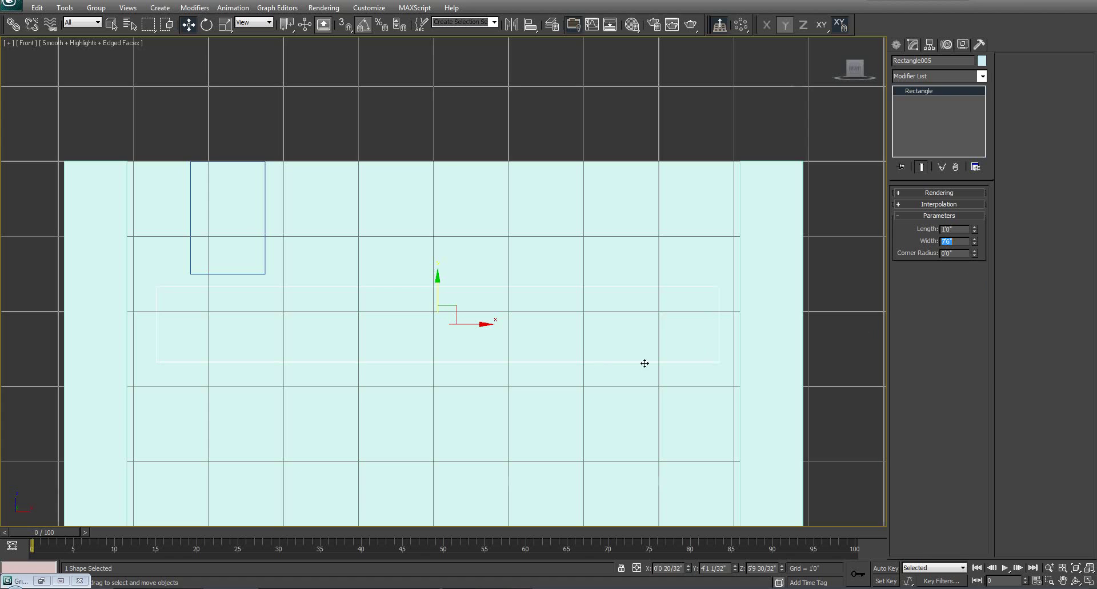
# - Reset the wide rectangle's X position to 0 and move it up the wall
pyautogui.moveTo(536, 303); pyautogui.dragTo(574, 311, button='middle')
pyautogui.moveTo(508, 339); pyautogui.dragTo(518, 292, button='middle')
pyautogui.scroll(-2, 519, 293)
pyautogui.moveTo(542, 328); pyautogui.dragTo(520, 260, button='middle')
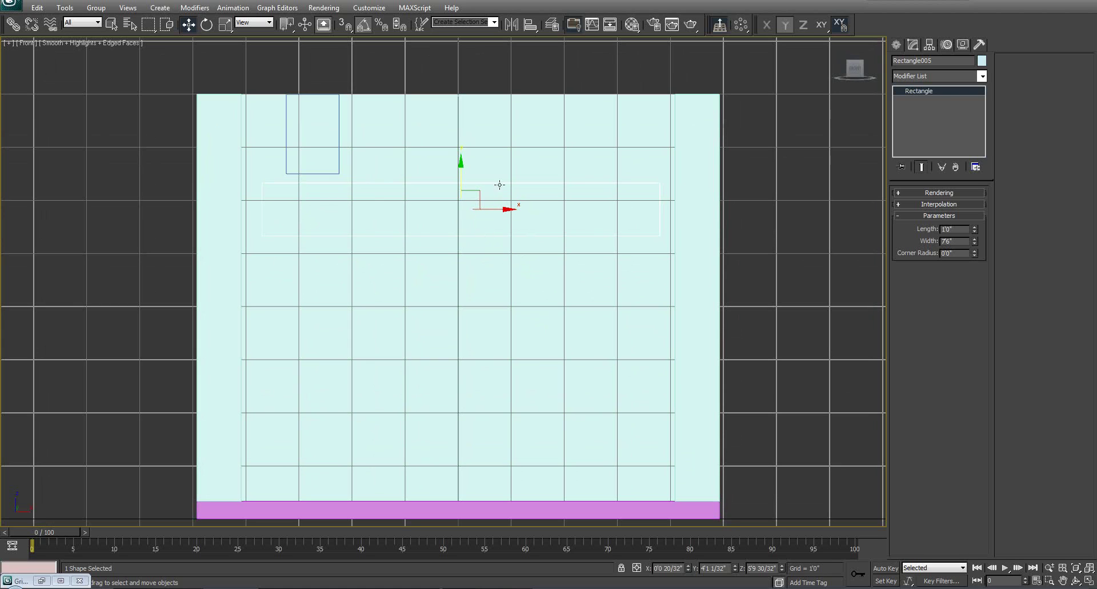
pyautogui.rightClick(689, 568)
pyautogui.moveTo(502, 203); pyautogui.dragTo(531, 286, button='middle')
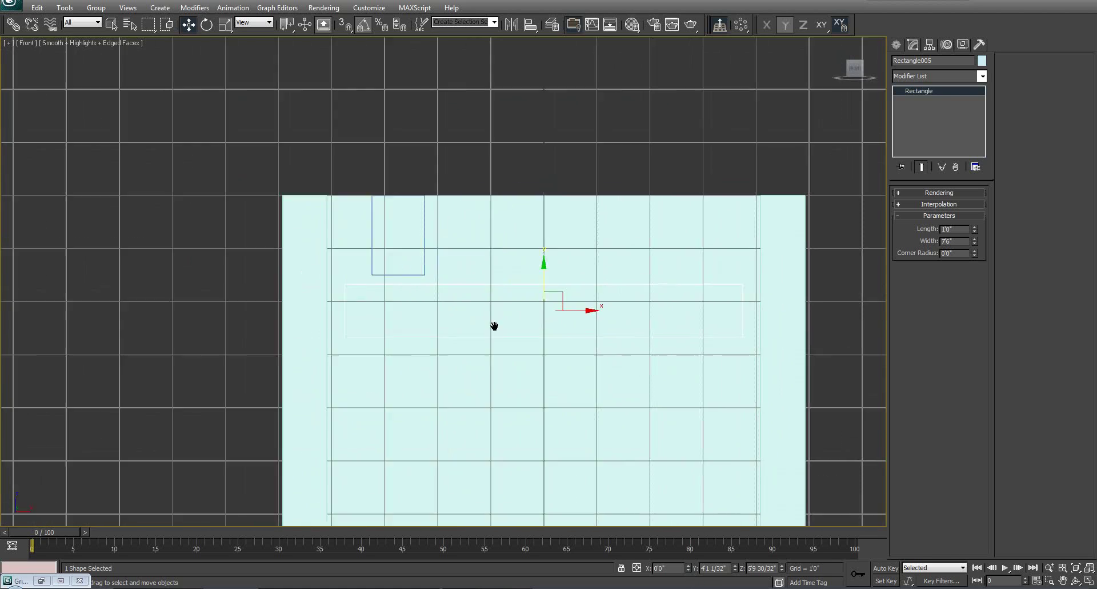
pyautogui.scroll(5, 509, 328)
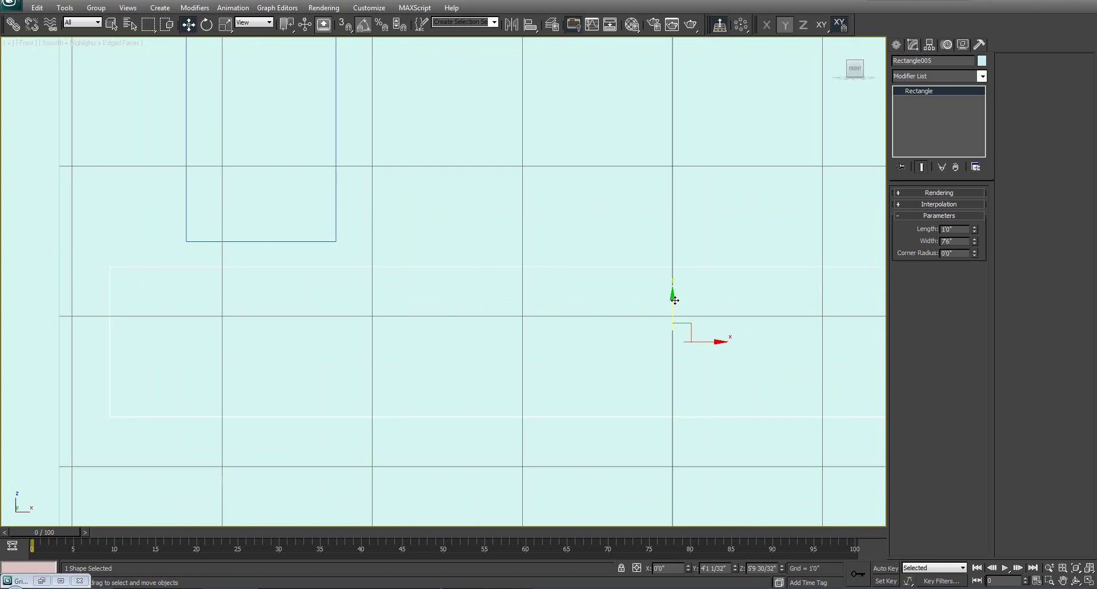
pyautogui.moveTo(674, 300); pyautogui.dragTo(678, 277)
pyautogui.moveTo(439, 306); pyautogui.dragTo(441, 313, button='middle')
# - Toggle the Front view shading with F3, reframe the outlines, and select the small rectangle
pyautogui.press('F3')
pyautogui.press('F3')
pyautogui.scroll(-6, 495, 308)
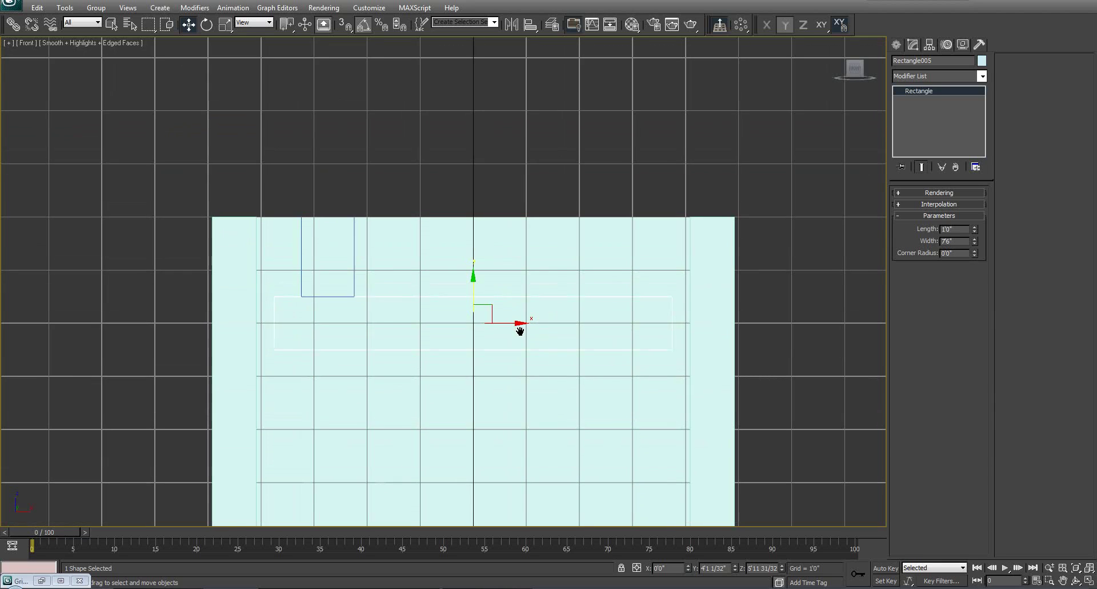
pyautogui.scroll(8, 517, 320)
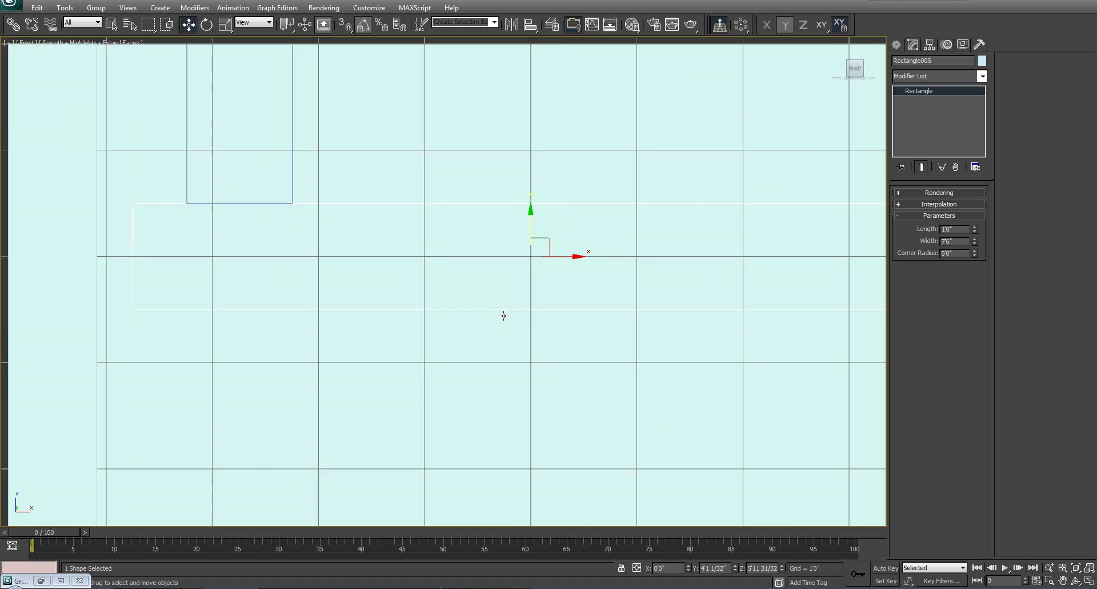
pyautogui.moveTo(503, 314); pyautogui.dragTo(470, 282, button='middle')
pyautogui.scroll(-4, 509, 308)
pyautogui.moveTo(506, 329); pyautogui.dragTo(506, 309, button='middle')
pyautogui.moveTo(359, 295); pyautogui.dragTo(492, 312, button='middle')
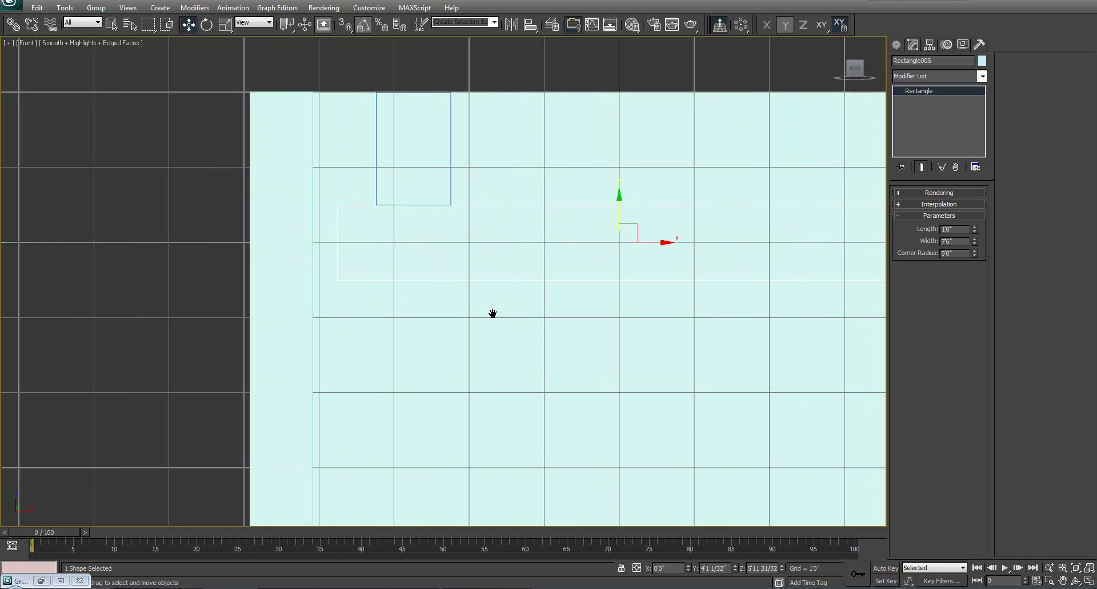
pyautogui.click(451, 102)
pyautogui.moveTo(477, 172); pyautogui.dragTo(450, 202, button='middle')
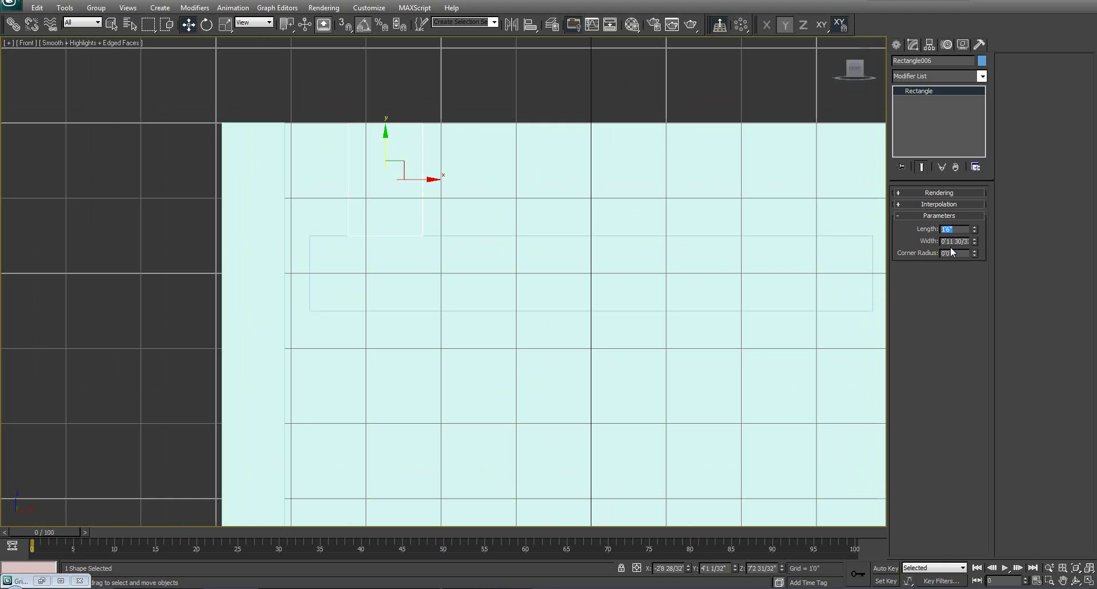
# - Set the small rectangle's Length to 0'4" and move it down below the shelf outline
pyautogui.moveTo(553, 230); pyautogui.dragTo(426, 174, button='middle')
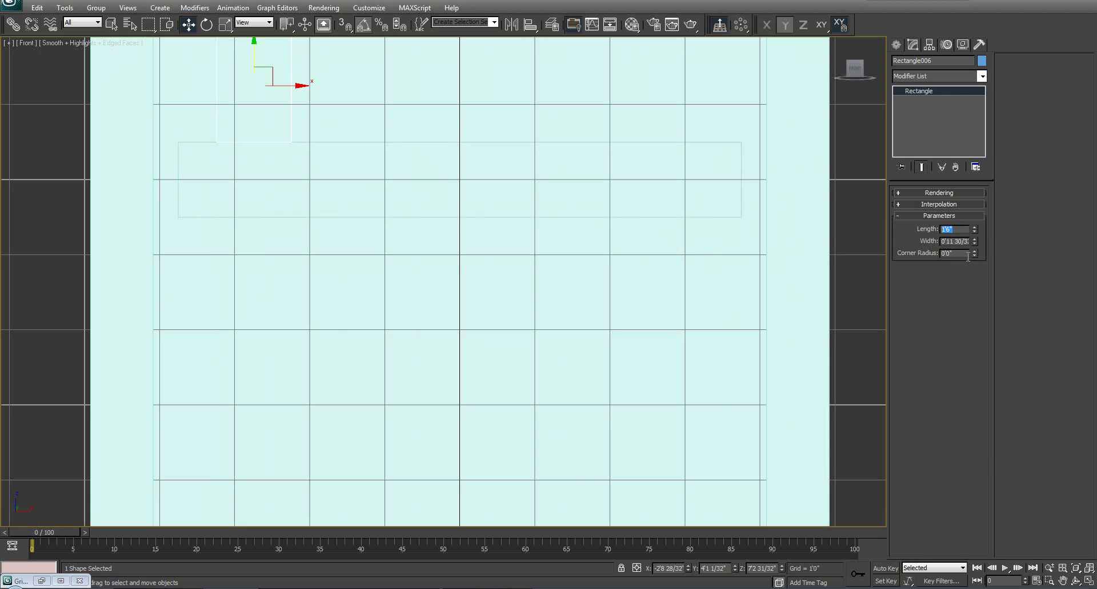
pyautogui.write('4')
pyautogui.press('Return')
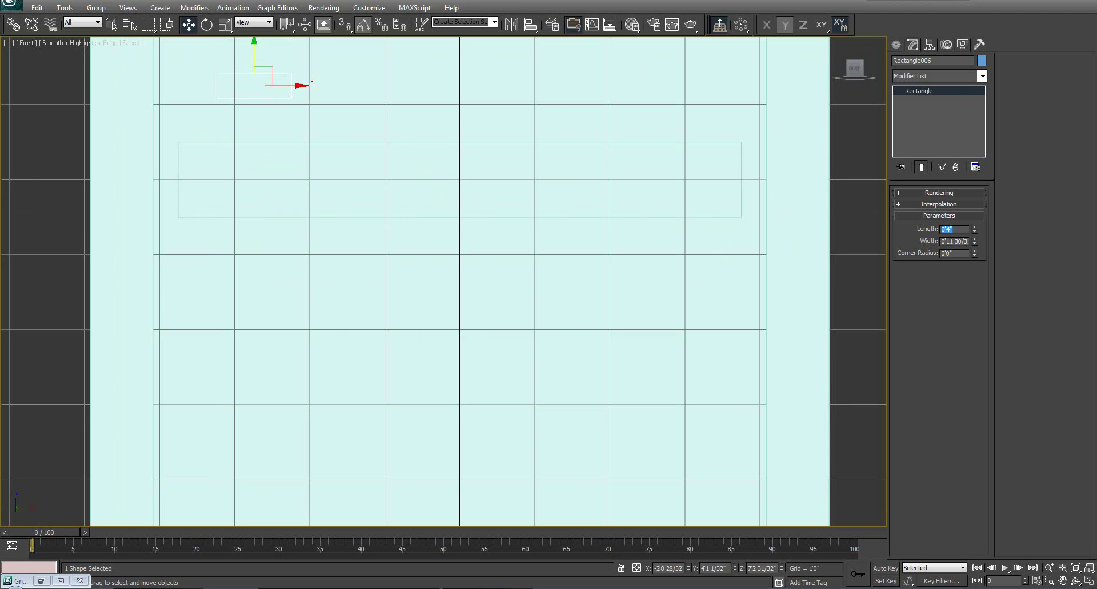
pyautogui.moveTo(237, 219); pyautogui.dragTo(358, 309, button='middle')
pyautogui.scroll(2, 366, 299)
pyautogui.moveTo(310, 193); pyautogui.dragTo(392, 295, button='middle')
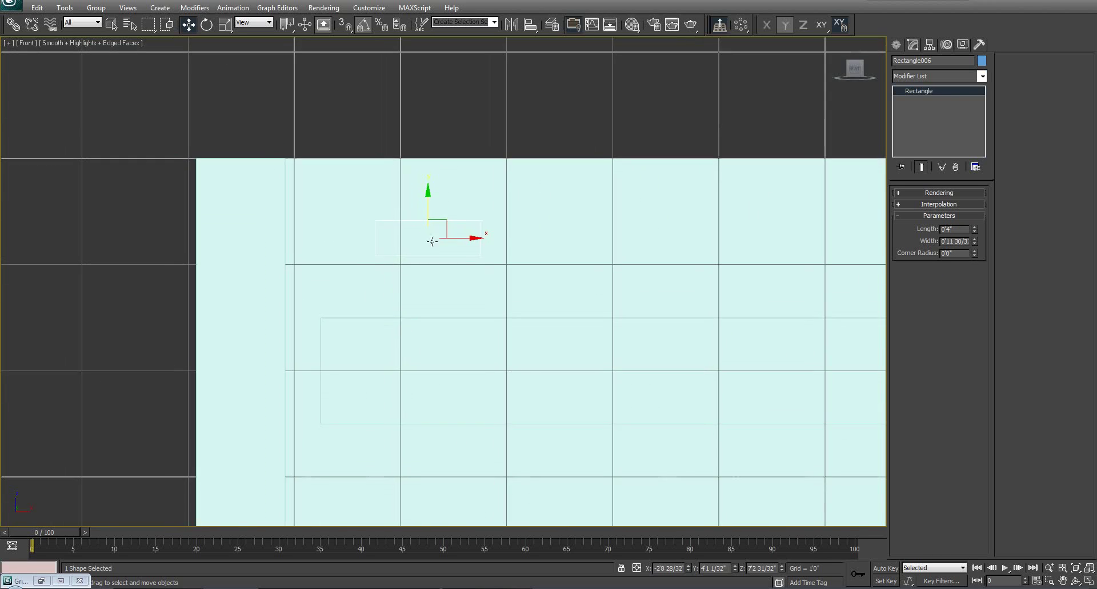
pyautogui.moveTo(428, 200); pyautogui.dragTo(431, 404)
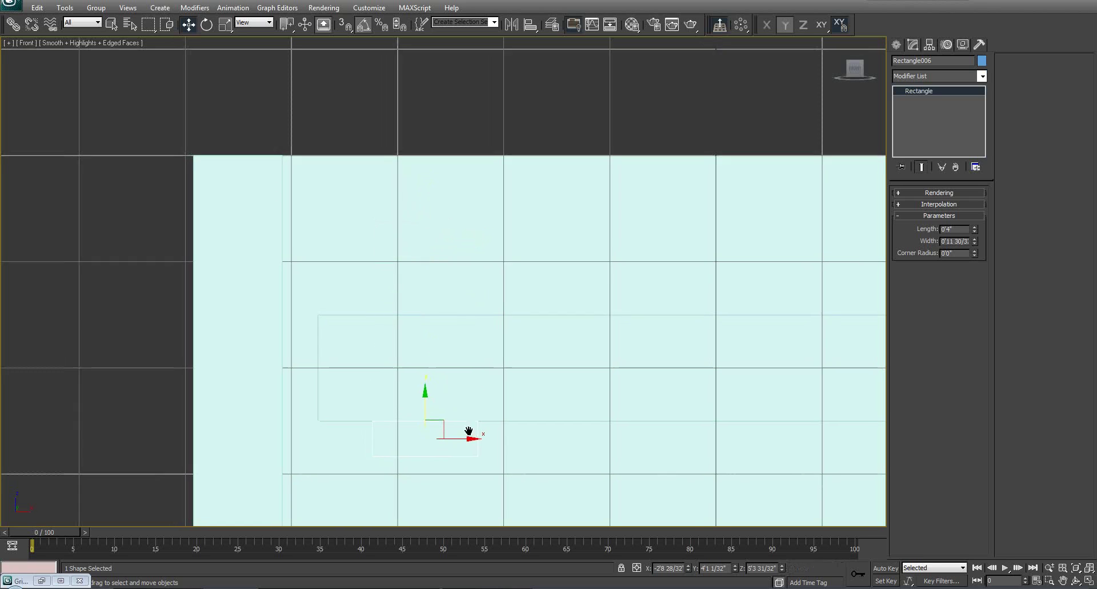
# - Select the long shelf rectangle and Shift-drag it downward to start a clone
pyautogui.moveTo(453, 380); pyautogui.dragTo(441, 250, button='middle')
pyautogui.click(437, 239)
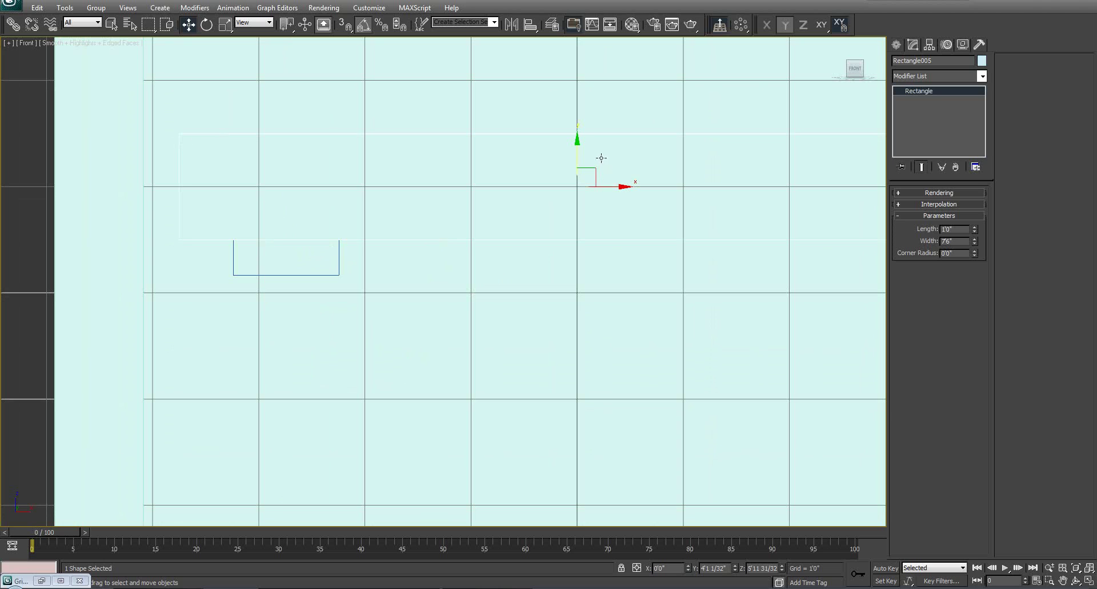
pyautogui.keyDown('shift'); pyautogui.moveTo(578, 147); pyautogui.dragTo(595, 289); pyautogui.keyUp('shift')
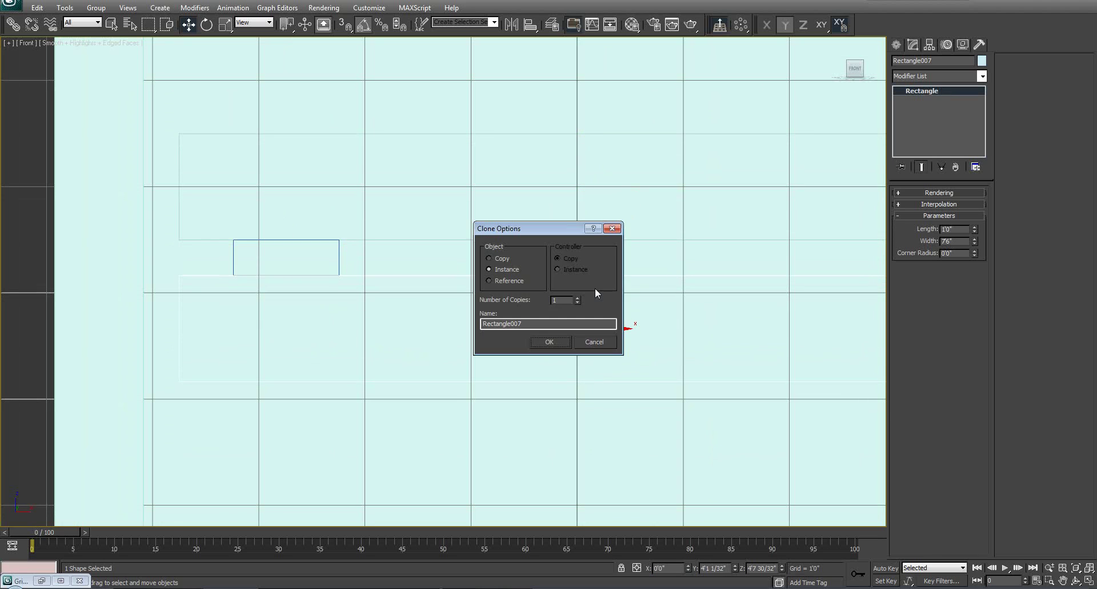
# - Confirm the instanced shelf copy, switch to Perspective, and delete the small rectangle
pyautogui.click(549, 341)
pyautogui.moveTo(585, 185); pyautogui.dragTo(524, 250, button='middle')
pyautogui.press('p')
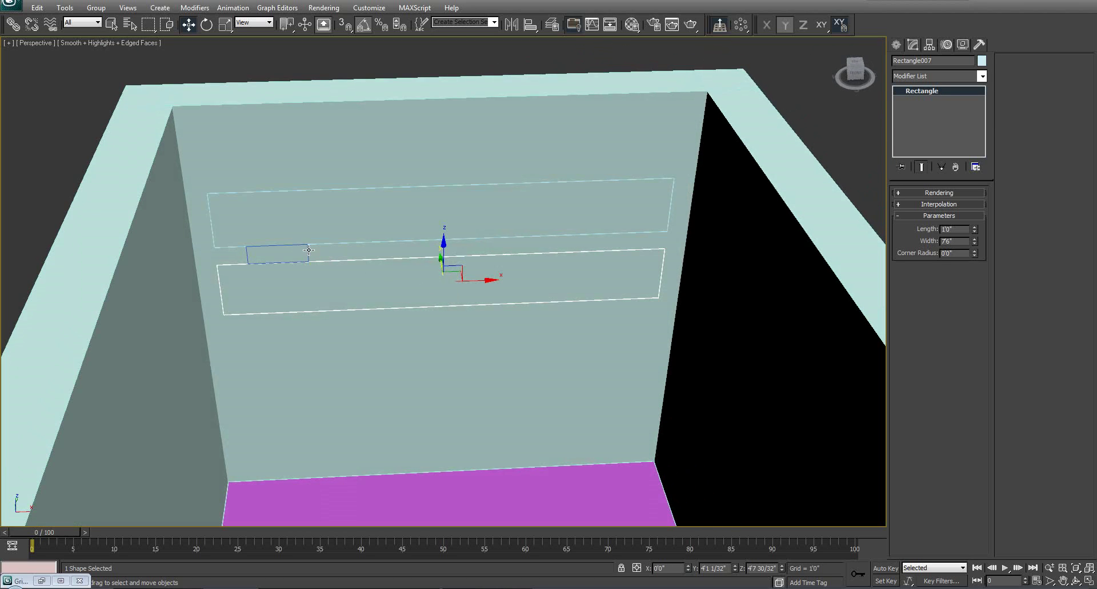
pyautogui.click(308, 250)
pyautogui.press('Delete')
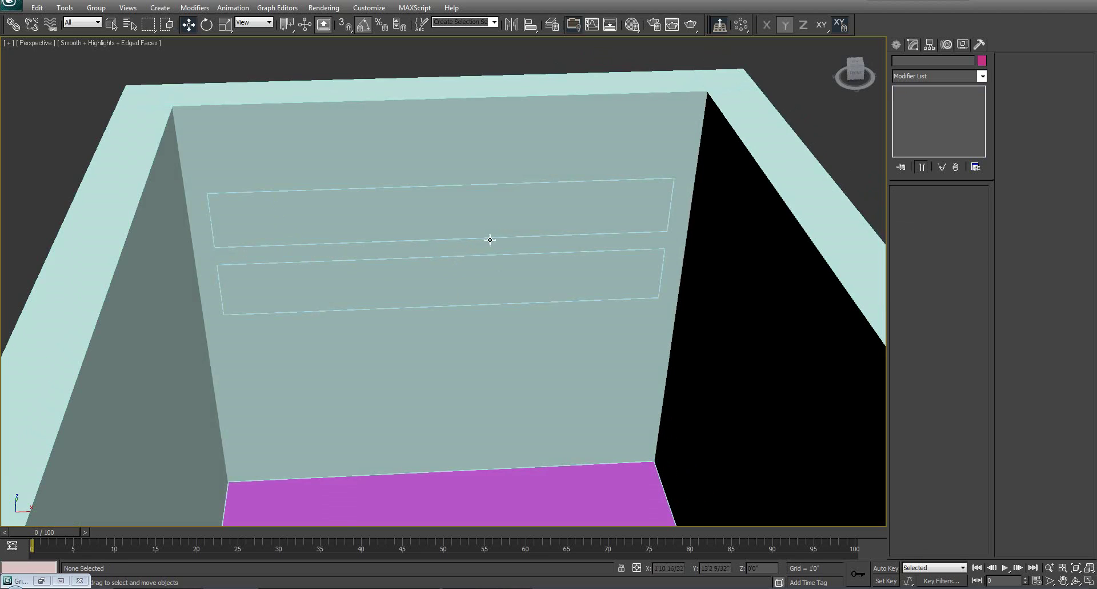
# - Select the lower shelf rectangle, Rectangle007, on the back wall
pyautogui.moveTo(531, 267); pyautogui.dragTo(496, 208, button='middle')
pyautogui.click(497, 198)
pyautogui.keyDown('ctrl'); pyautogui.click(496, 208); pyautogui.keyUp('ctrl')
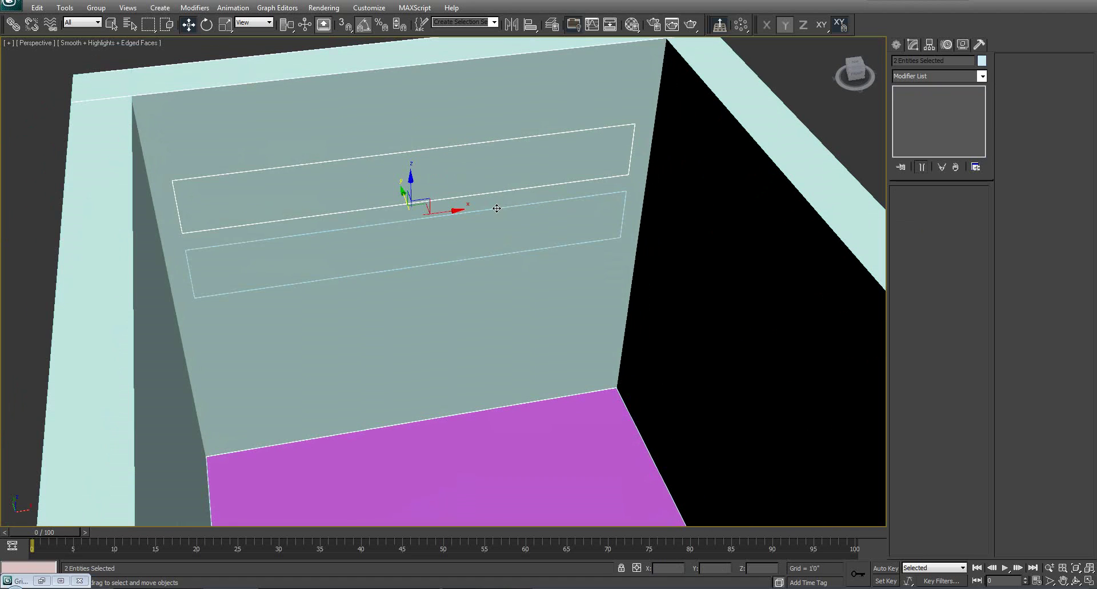
pyautogui.click(490, 211)
pyautogui.keyDown('ctrl'); pyautogui.click(497, 191); pyautogui.keyUp('ctrl')
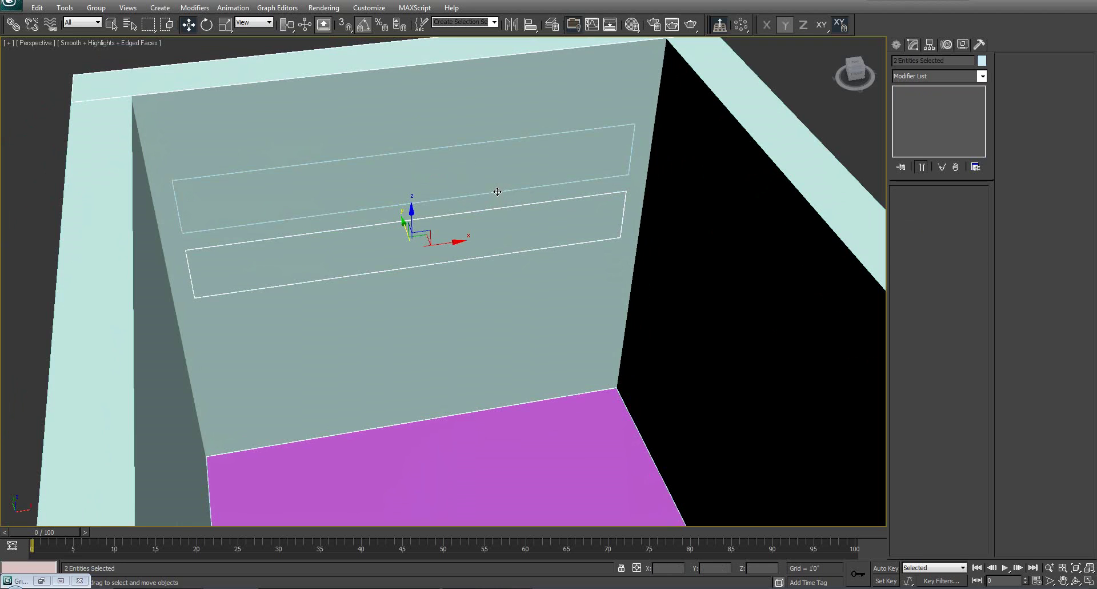
pyautogui.click(495, 192)
pyautogui.keyDown('alt'); pyautogui.moveTo(497, 188); pyautogui.dragTo(514, 158, button='middle'); pyautogui.keyUp('alt')
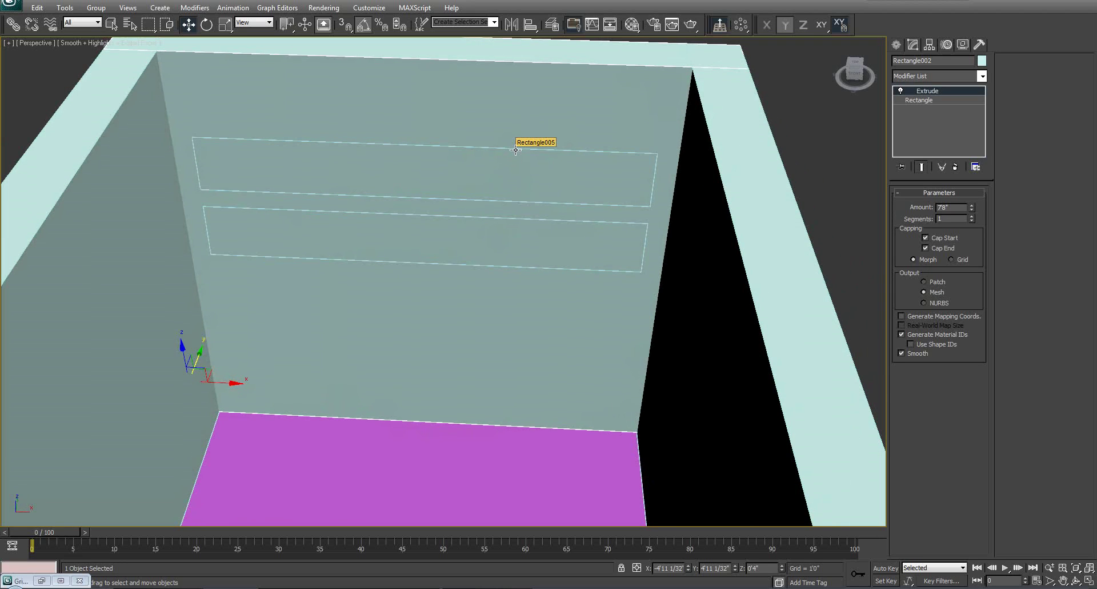
pyautogui.click(516, 150)
pyautogui.keyDown('ctrl'); pyautogui.click(504, 218); pyautogui.keyUp('ctrl')
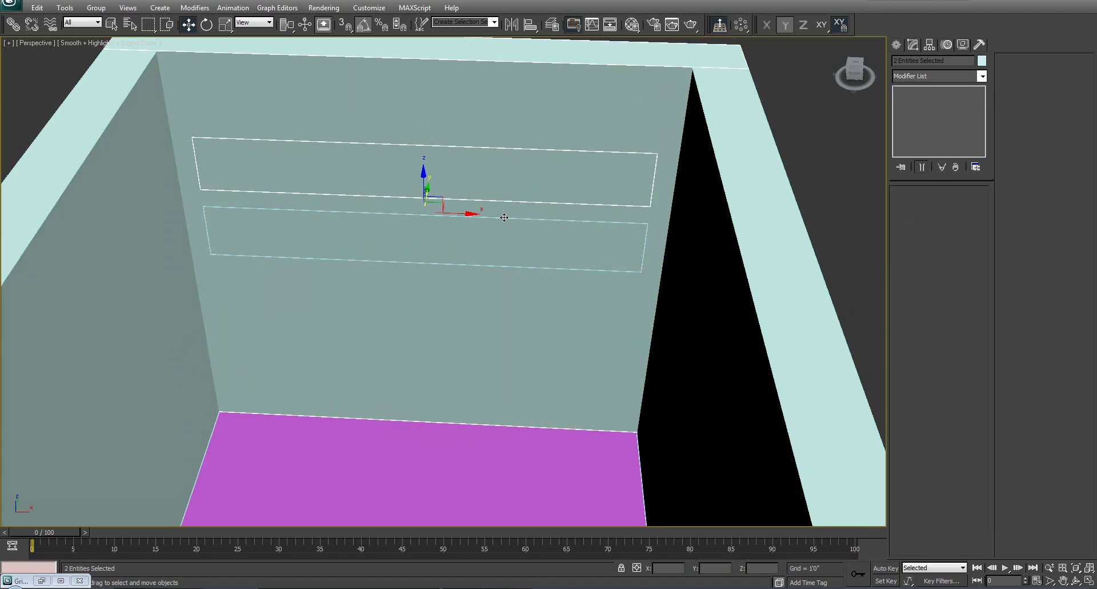
pyautogui.moveTo(445, 251)
pyautogui.keyDown('alt'); pyautogui.mouseDown(button='middle')
pyautogui.moveTo(503, 246)
pyautogui.moveTo(469, 228)
pyautogui.moveTo(436, 188)
pyautogui.moveTo(451, 241)
pyautogui.mouseUp(button='middle'); pyautogui.keyUp('alt')
pyautogui.click(437, 187)
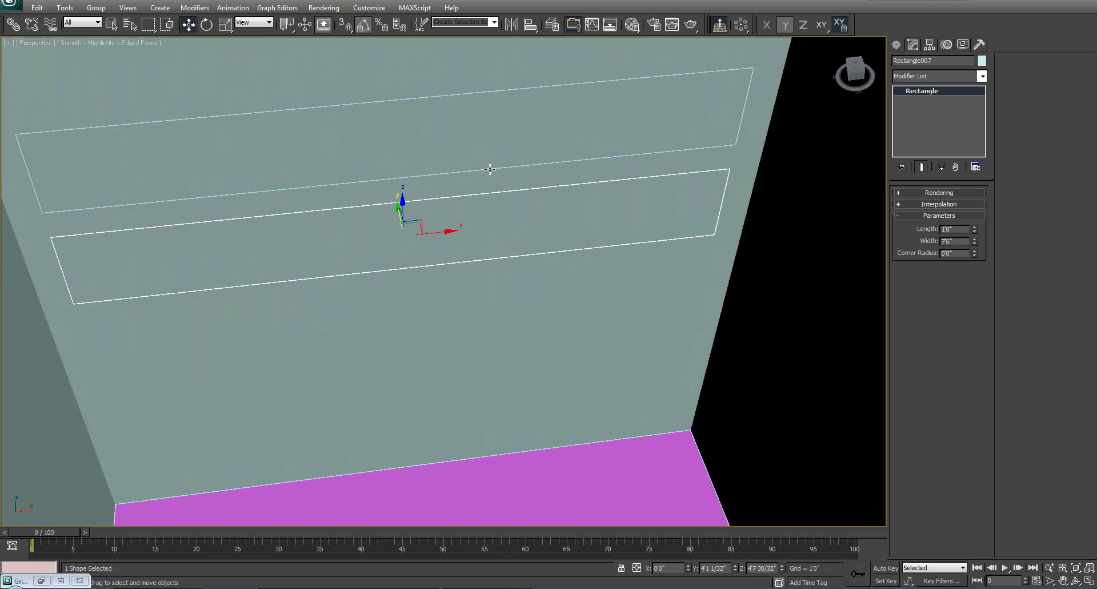
pyautogui.click(699, 228)
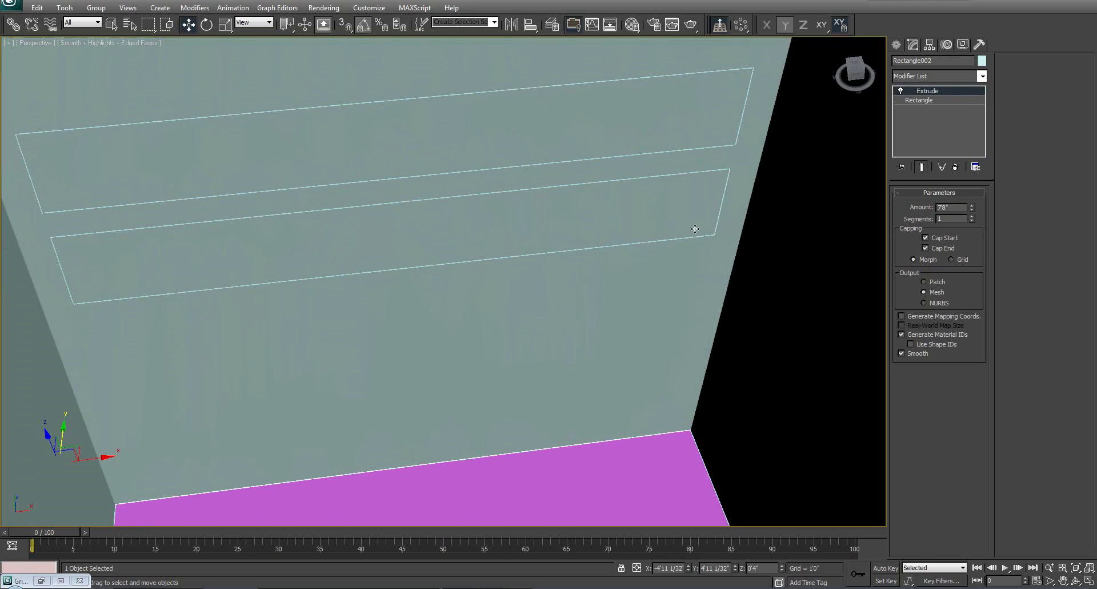
pyautogui.click(693, 237)
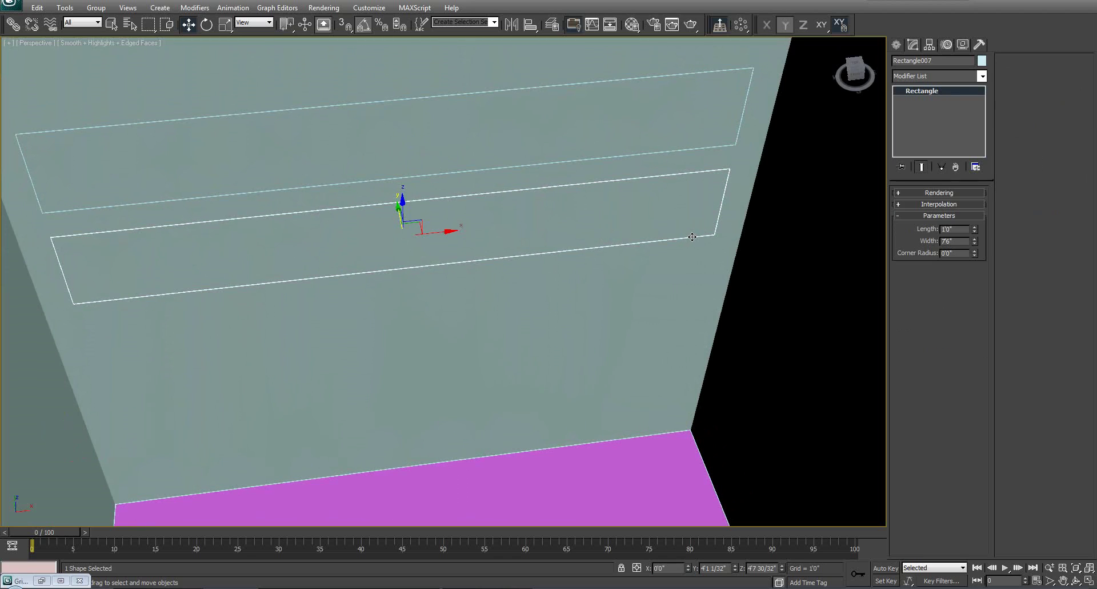
# - Convert Rectangle007 to an Editable Spline and attach the upper shelf rectangle
pyautogui.rightClick(692, 236)
pyautogui.moveTo(722, 341)
pyautogui.click(866, 340)
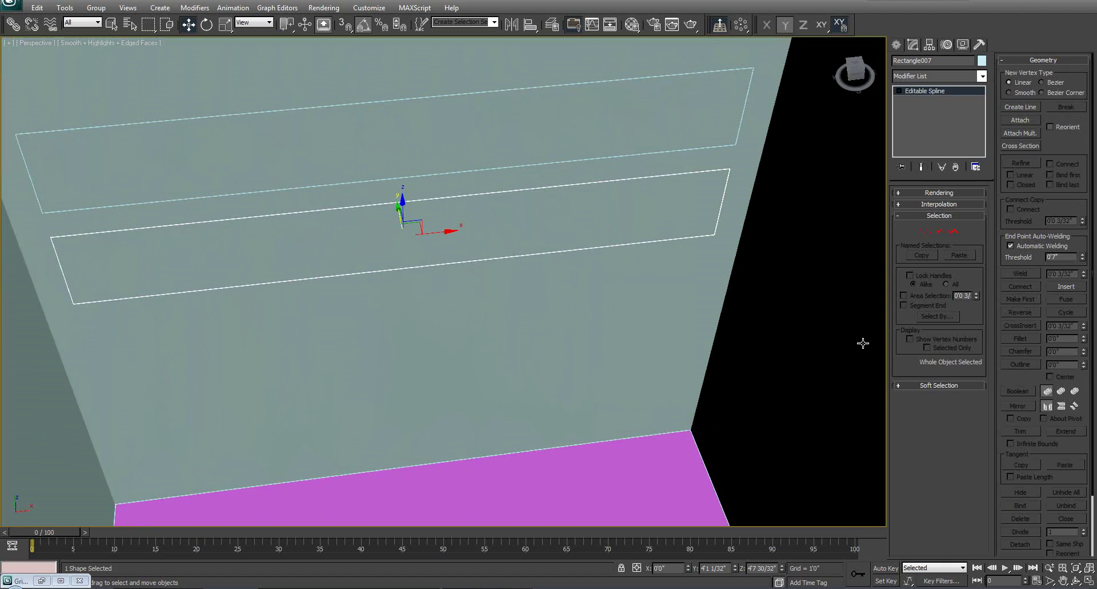
pyautogui.click(1020, 120)
pyautogui.click(703, 71)
# - Add an Extrude modifier with Amount -0'9" to cut the shelves into the wall
pyautogui.moveTo(678, 221); pyautogui.dragTo(728, 200, button='middle')
pyautogui.scroll(-5, 728, 200)
pyautogui.hotkey('shift', 'z')
pyautogui.hotkey('shift', 'z')
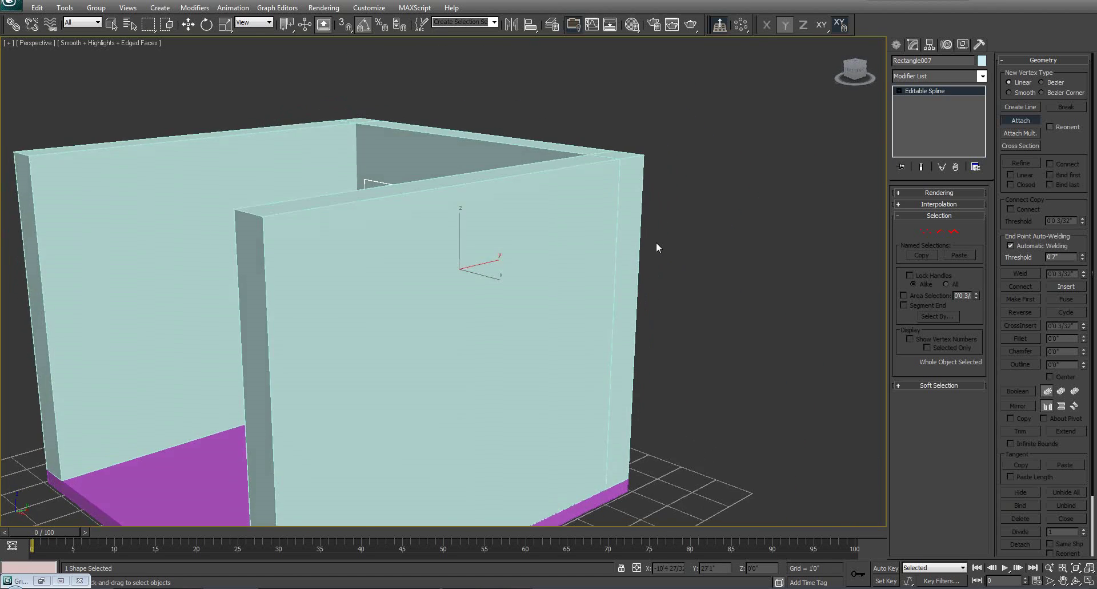
pyautogui.hotkey('shift', 'z')
pyautogui.hotkey('shift', 'z')
pyautogui.hotkey('shift', 'z')
pyautogui.hotkey('shift', 'z')
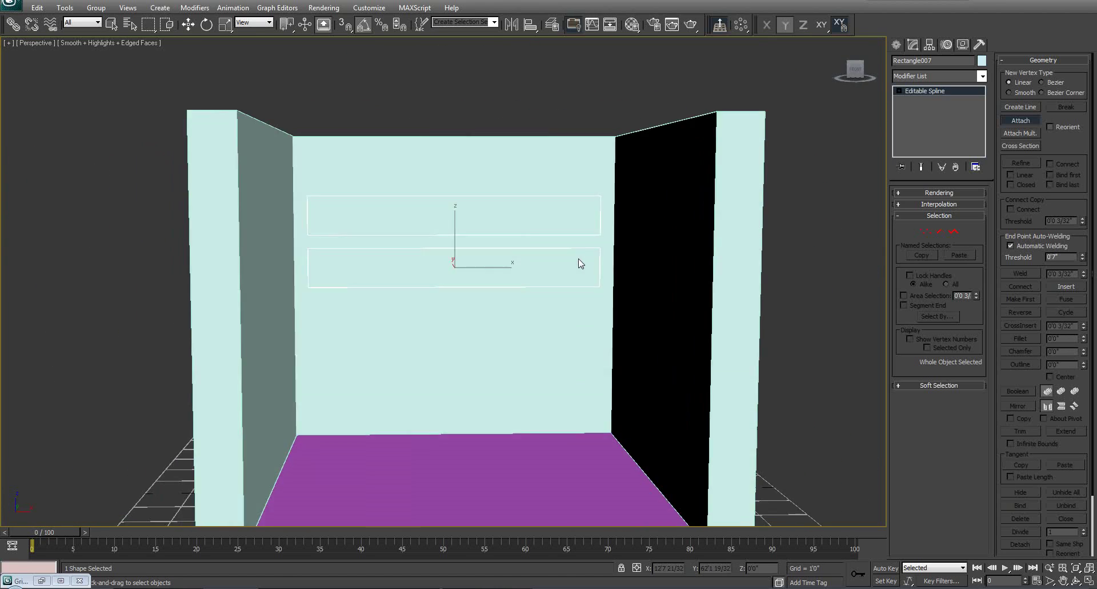
pyautogui.hotkey('shift', 'z')
pyautogui.hotkey('shift', 'z')
pyautogui.hotkey('shift', 'z')
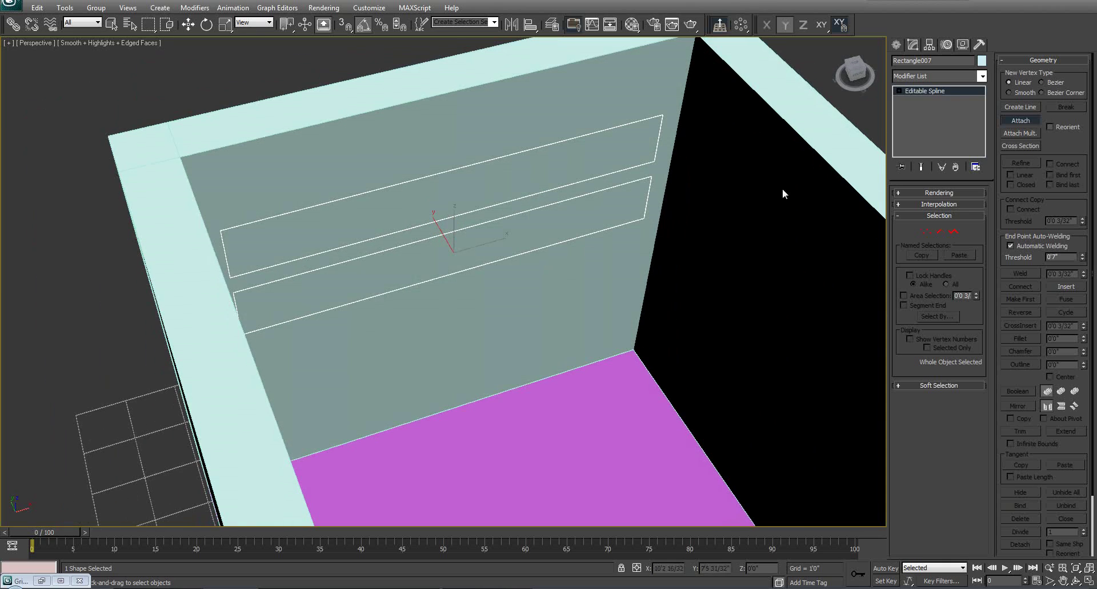
pyautogui.click(938, 76)
pyautogui.write('ex')
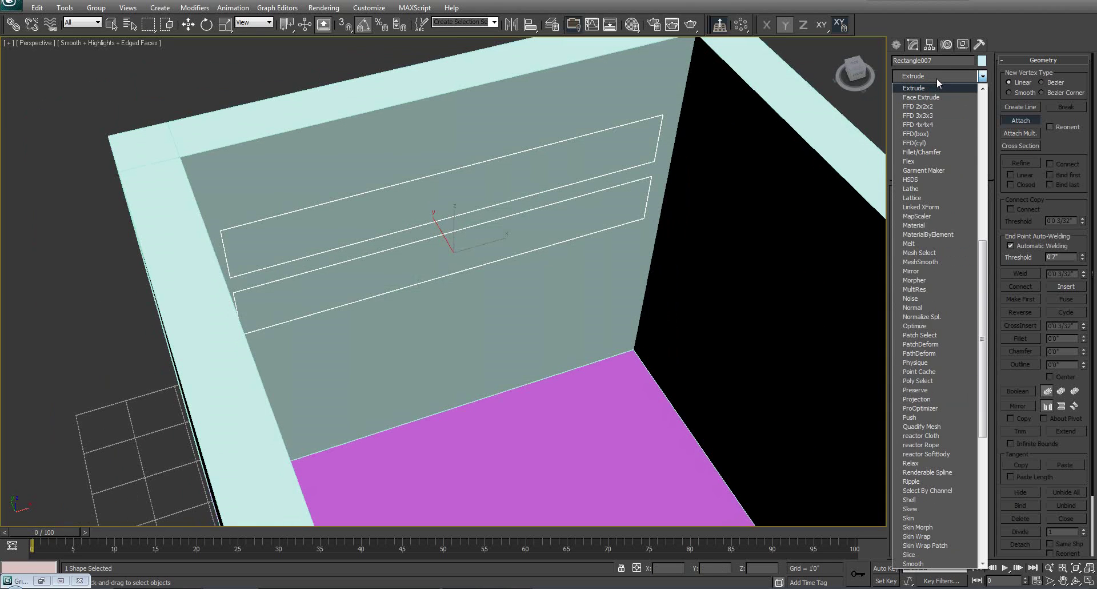
pyautogui.press('Return')
pyautogui.doubleClick(953, 208)
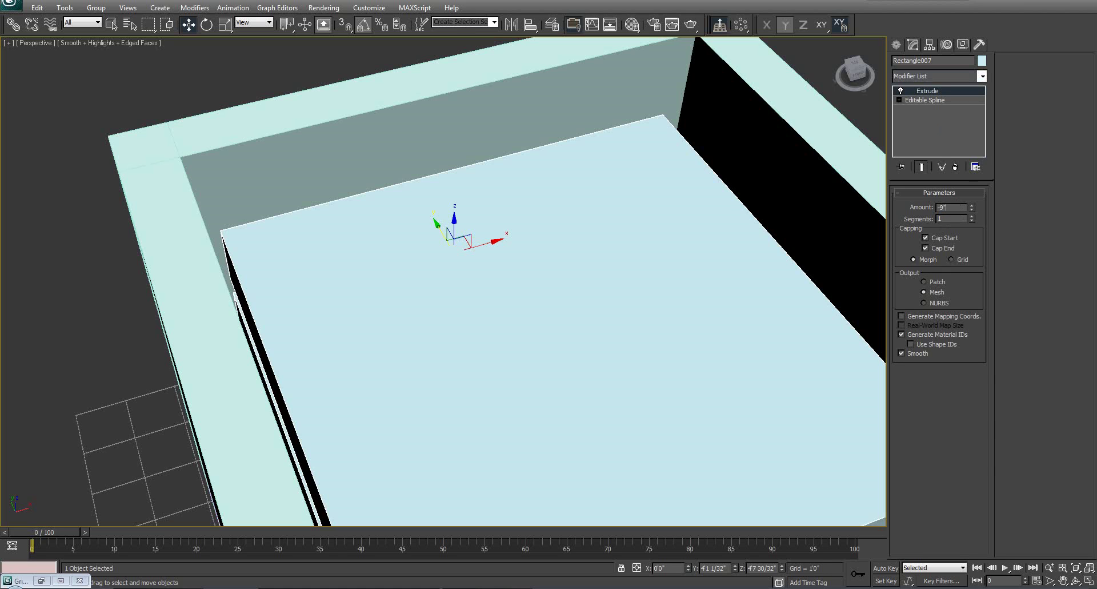
pyautogui.press('Return')
pyautogui.keyDown('alt'); pyautogui.moveTo(408, 241); pyautogui.dragTo(482, 237, button='middle'); pyautogui.keyUp('alt')
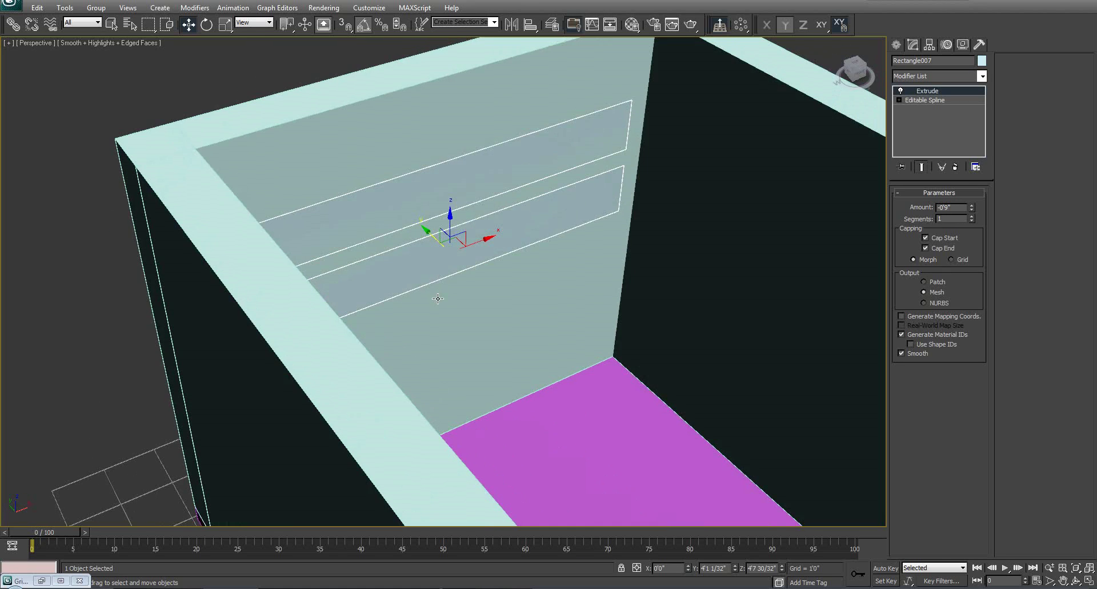